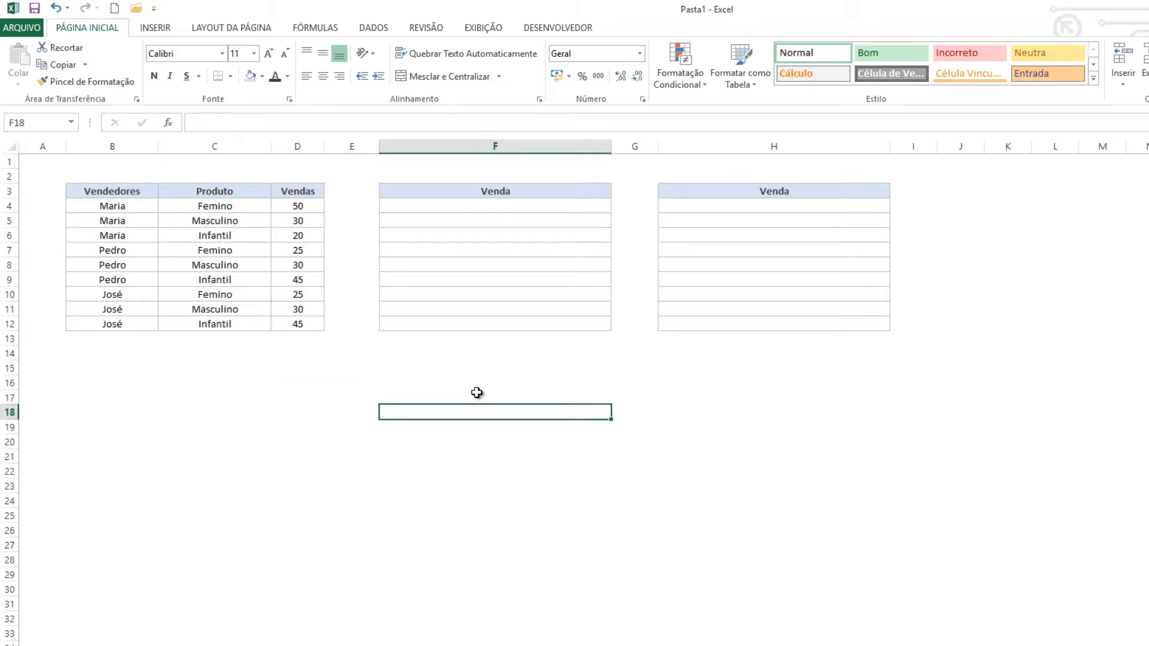
Examine the Vendedores, Produto and Vendas columns of the source table and the empty Venda column F
left_click(483, 292)
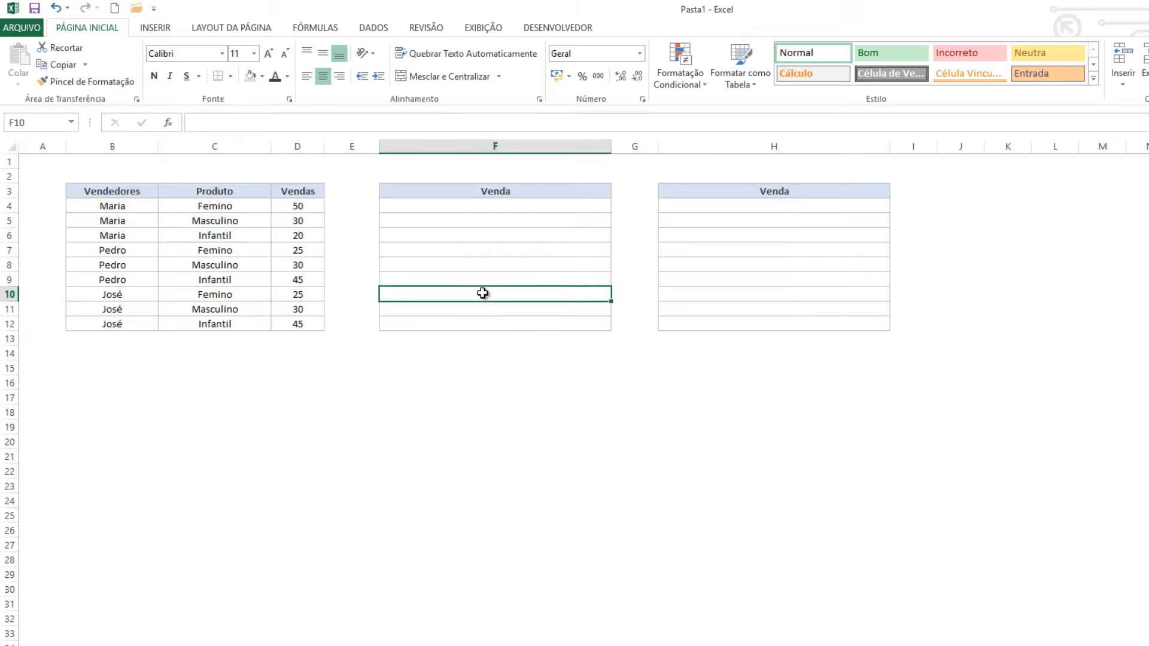
left_click(513, 202)
left_click(336, 280)
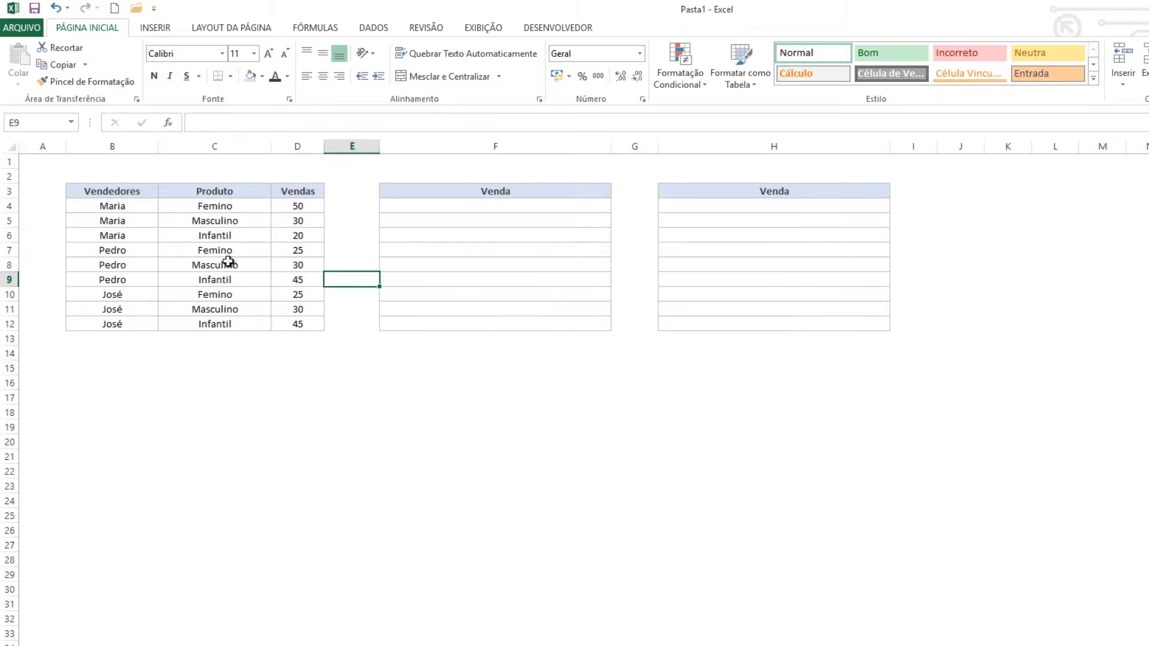
left_click(123, 192)
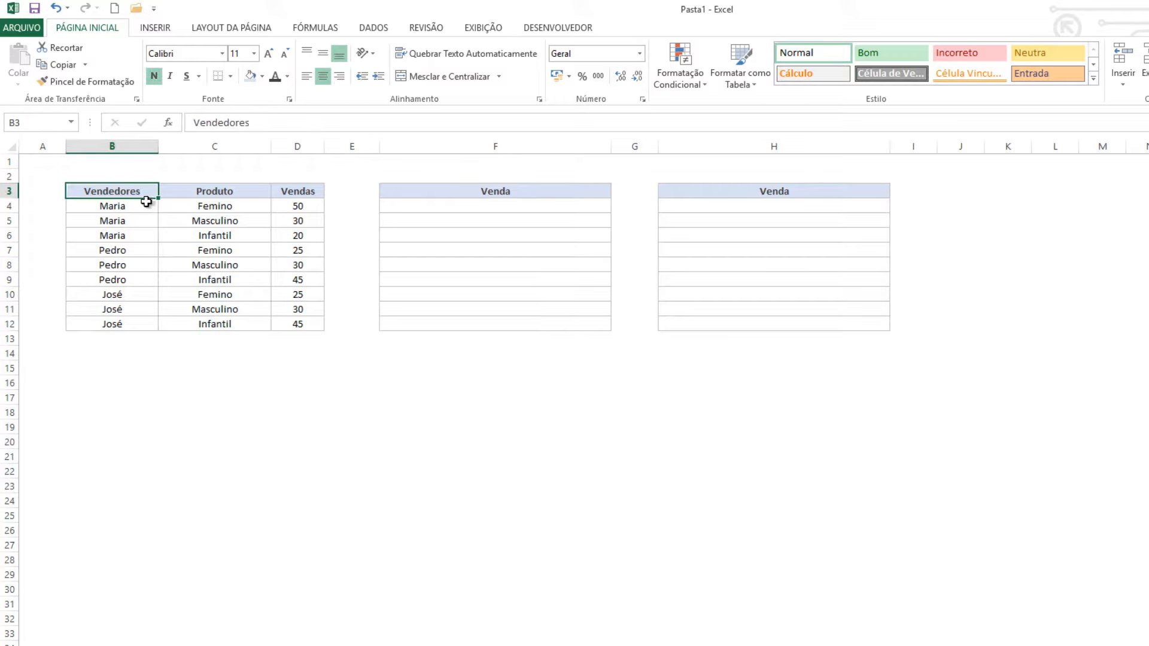
left_click_drag(146, 202, 147, 328)
left_click(225, 190)
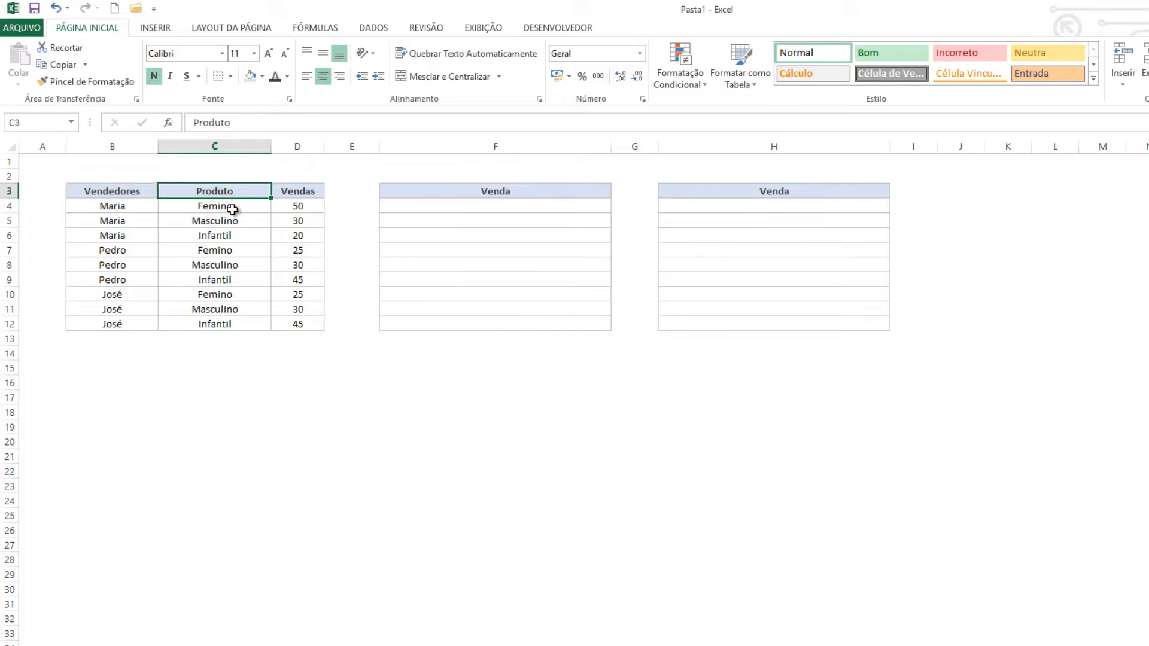
left_click_drag(231, 207, 243, 324)
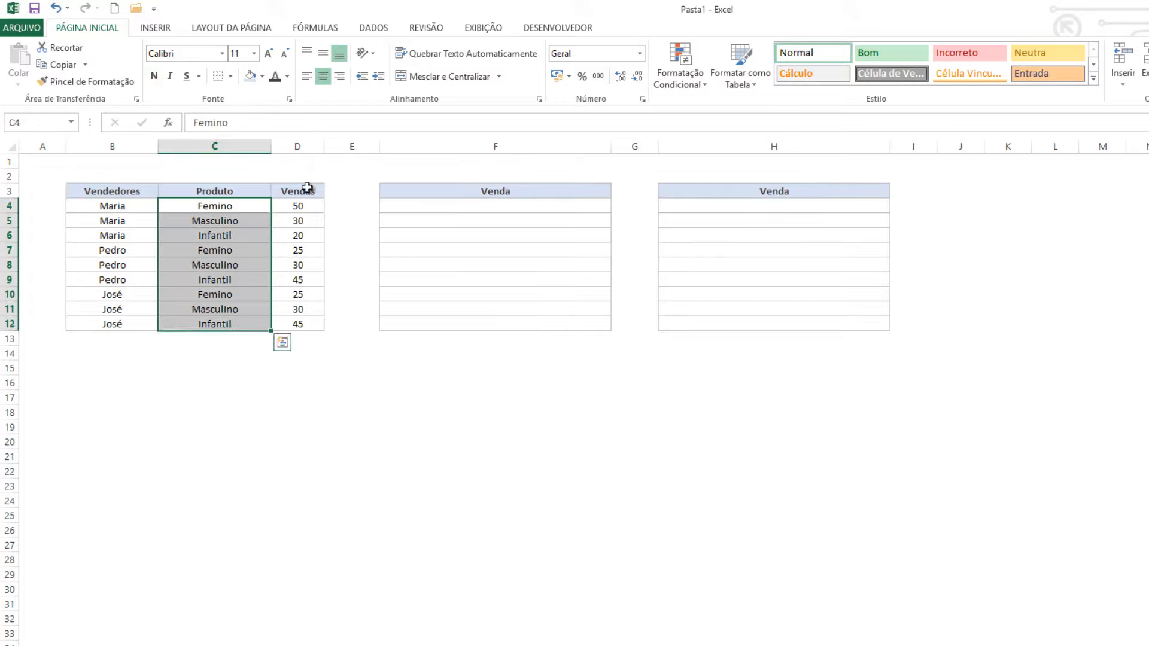
left_click(305, 190)
left_click(302, 207)
left_click_drag(305, 235, 302, 326)
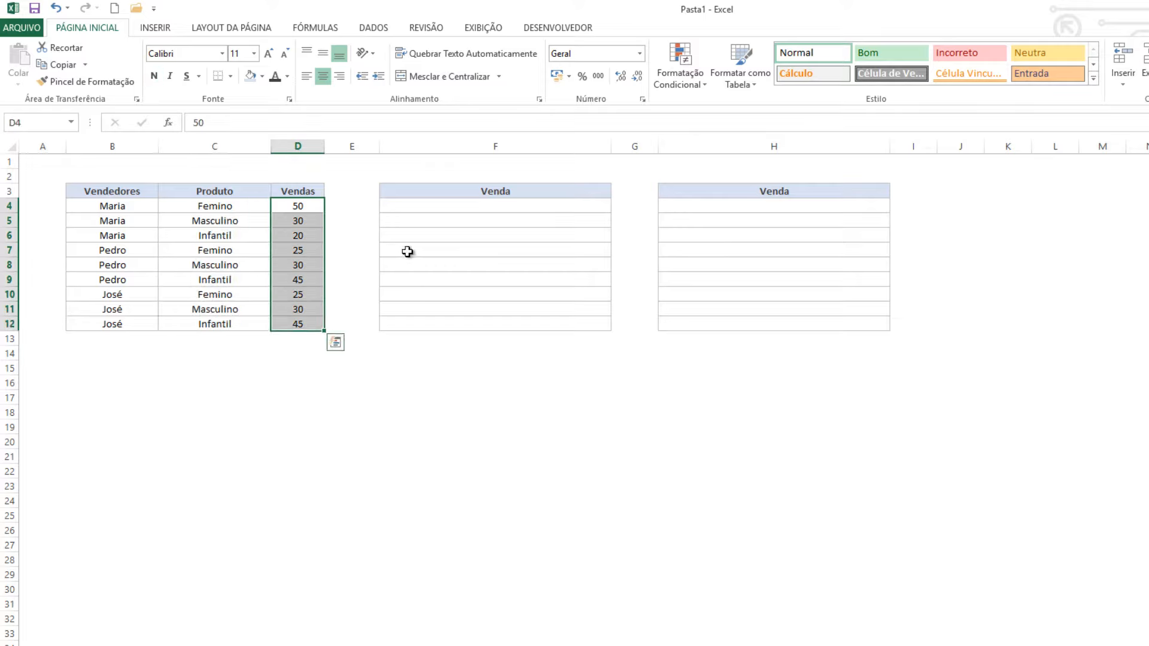
left_click(435, 220)
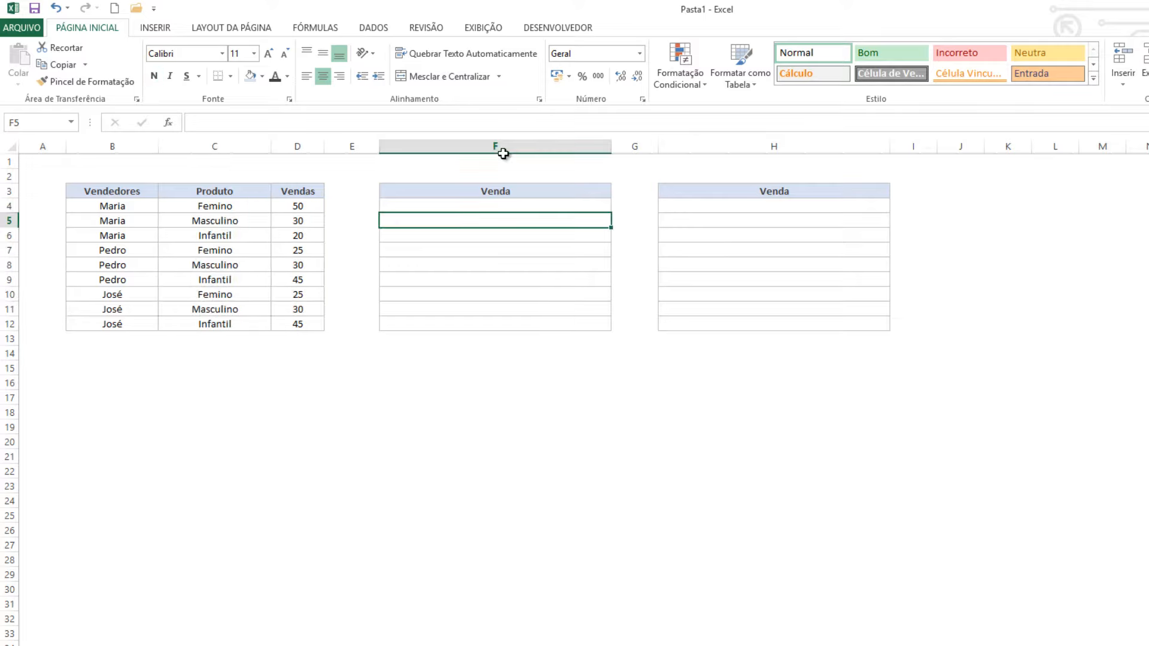
left_click(461, 202)
left_click_drag(113, 207, 307, 205)
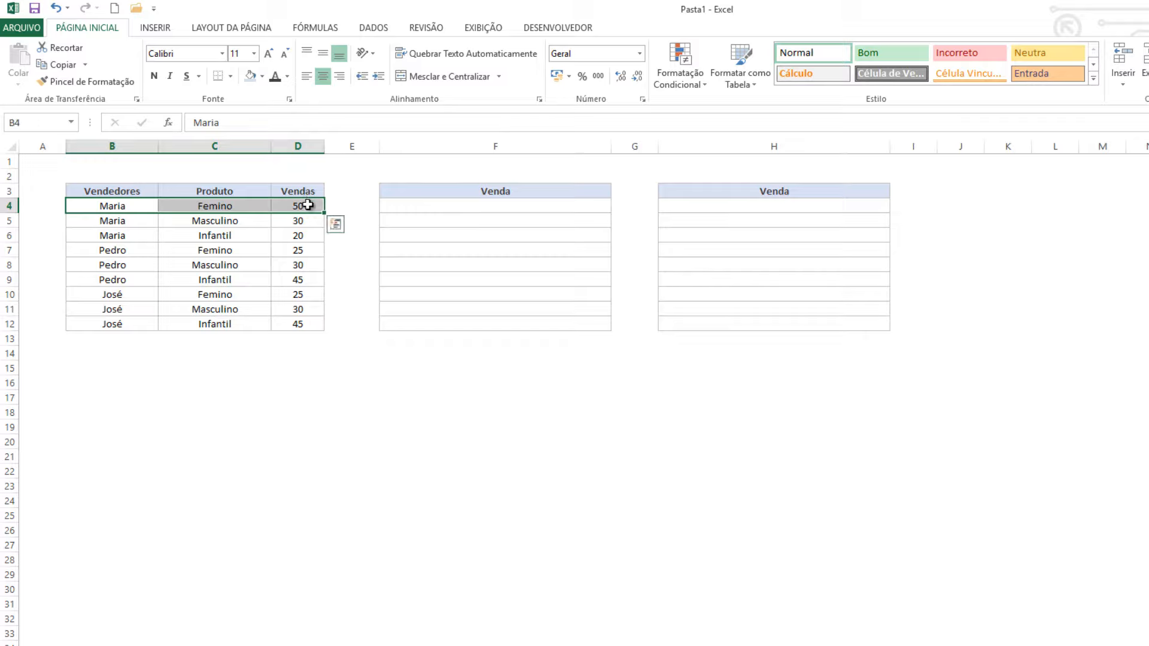
Enter the formula =CONCATENAR(B4;C4;D4) in cell F4 to join the first row's seller, product and sales
left_click(473, 202)
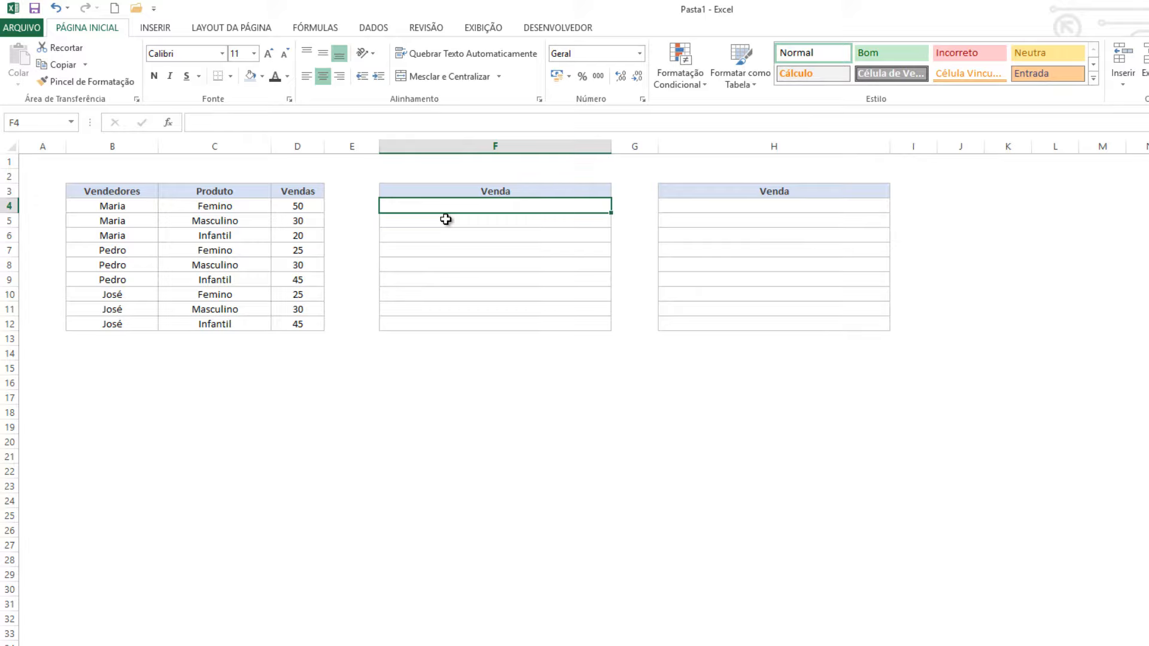
type("=con")
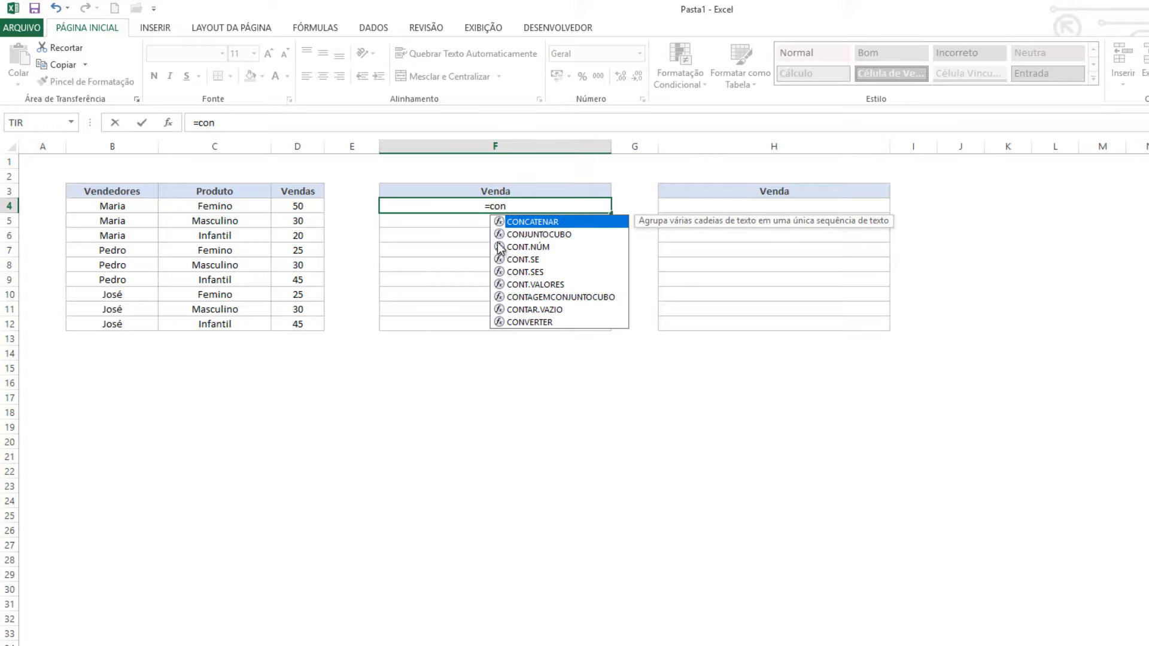
key("Tab")
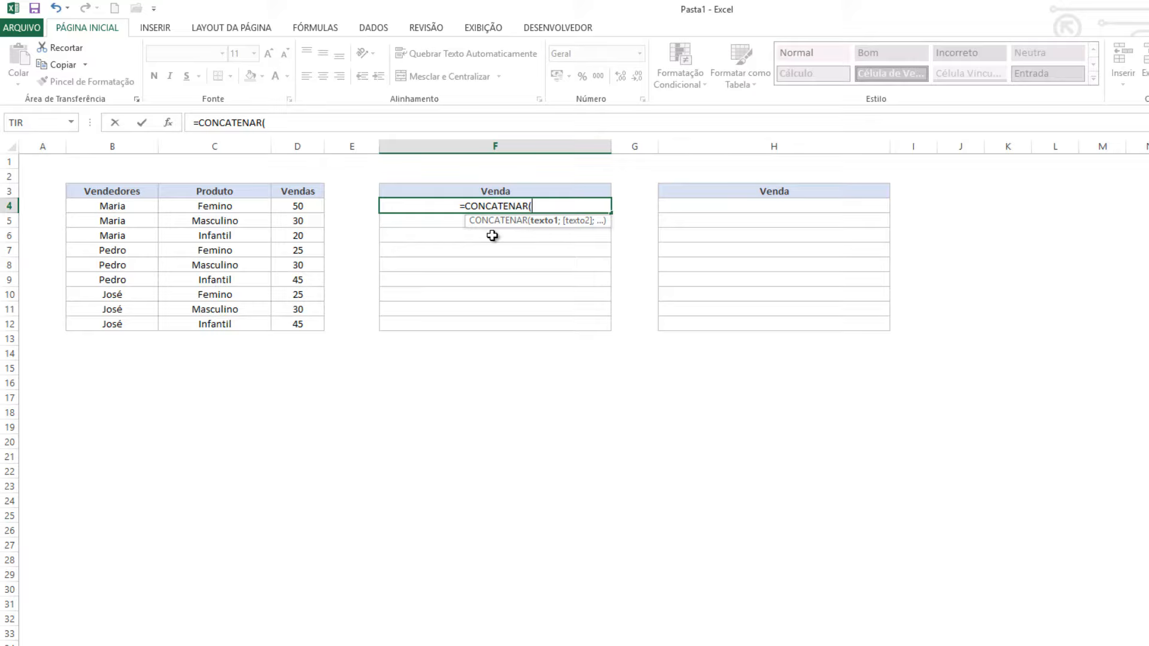
left_click(133, 208)
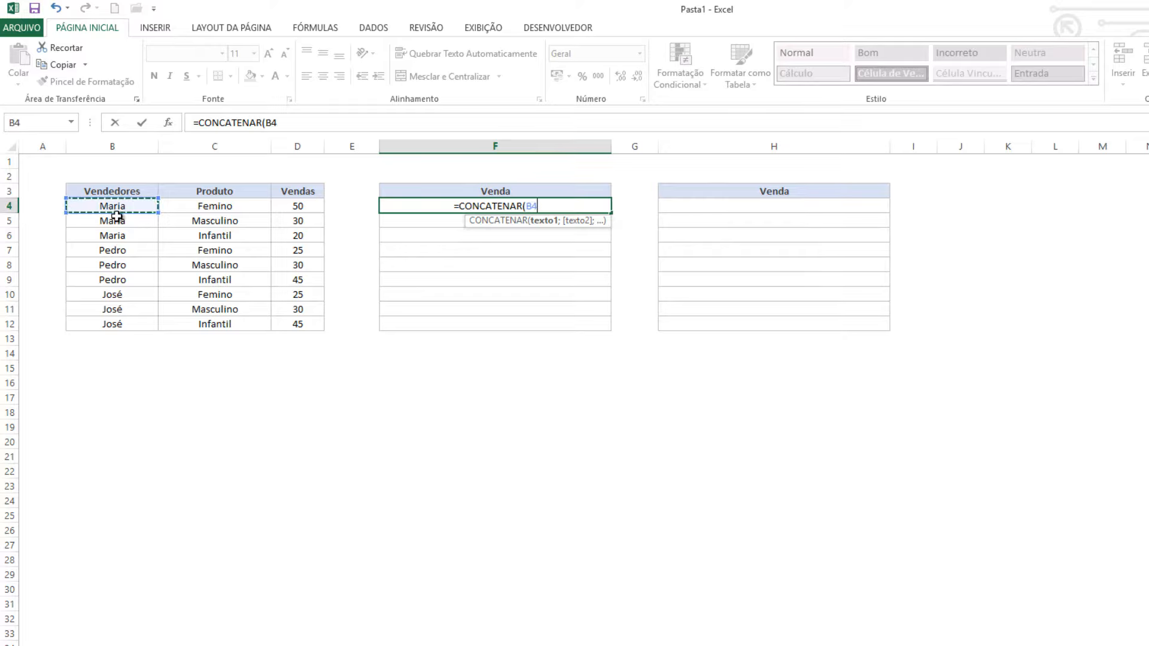
type(";")
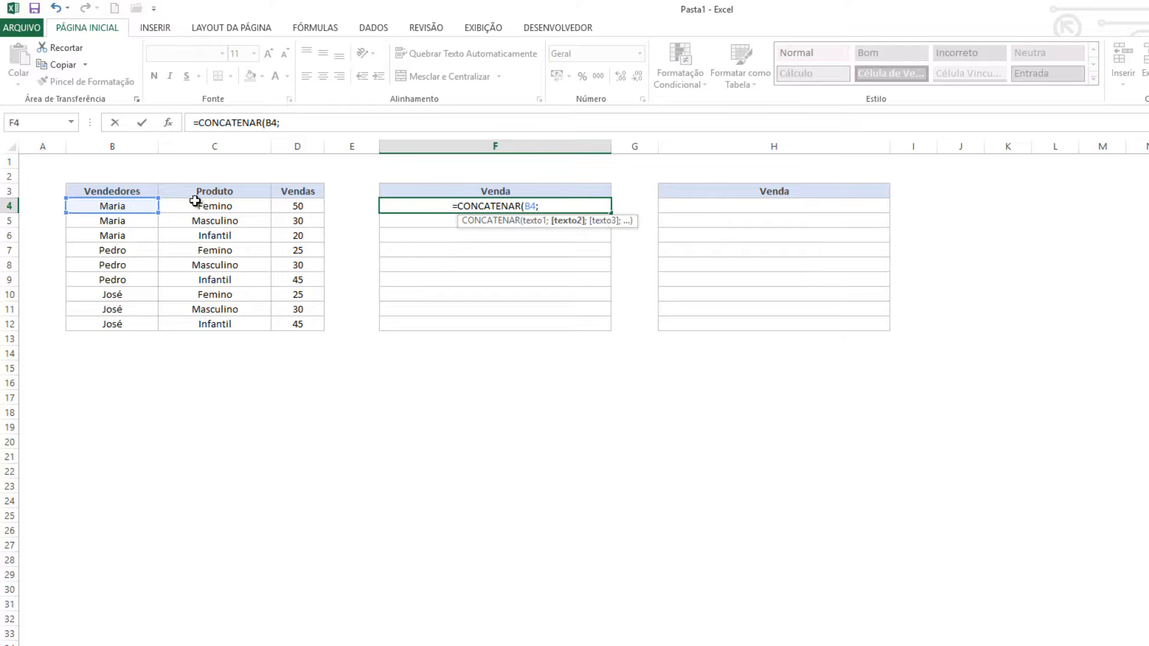
left_click(212, 206)
type(";")
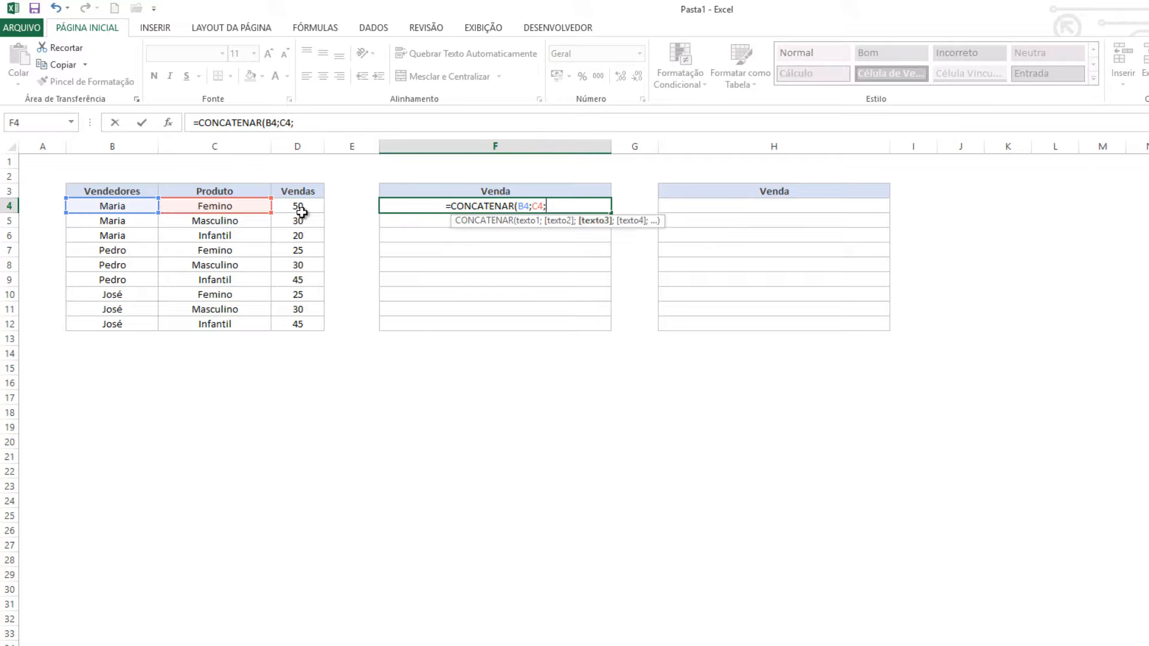
left_click(305, 206)
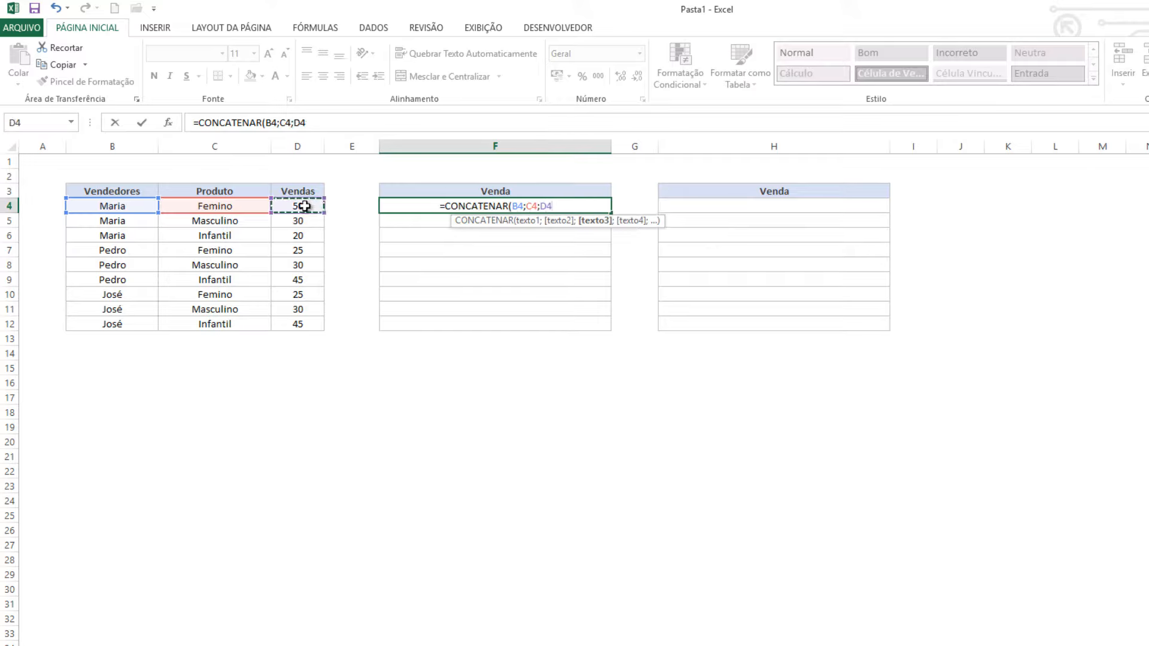
type(")")
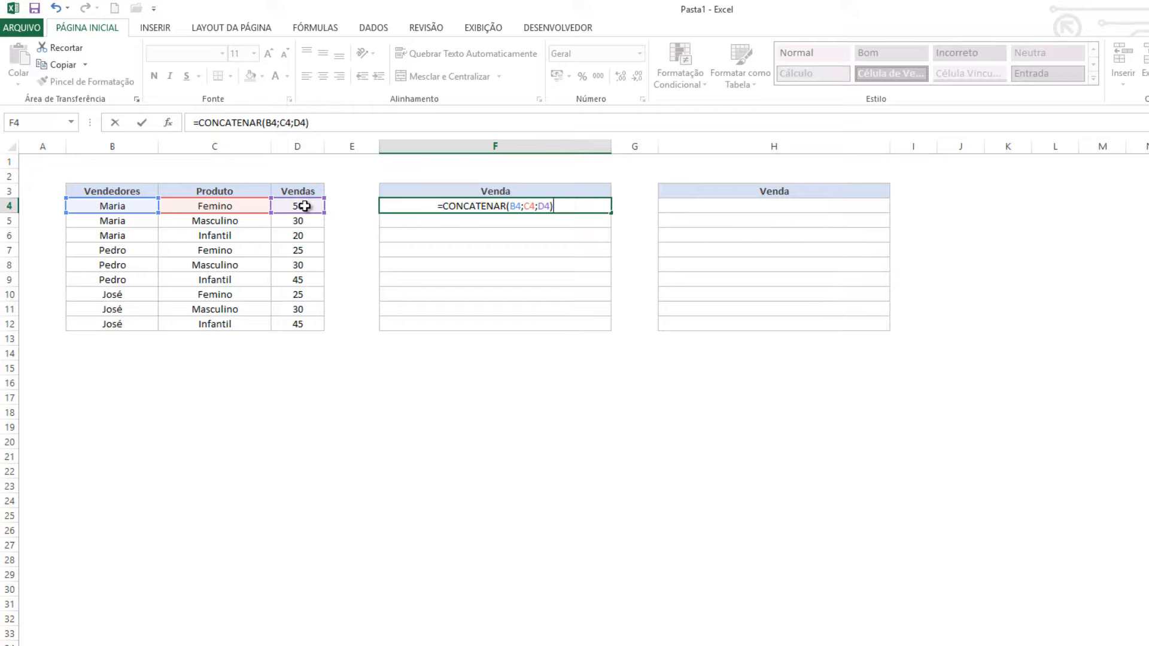
key("Return")
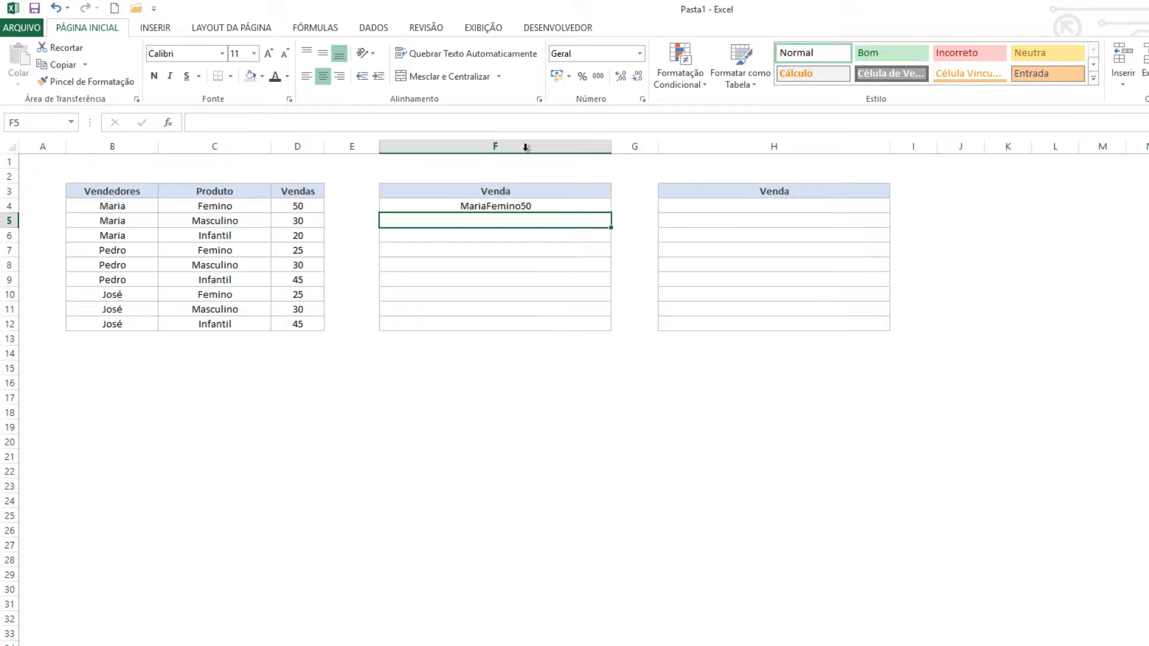
left_click_drag(123, 206, 302, 206)
left_click(461, 207)
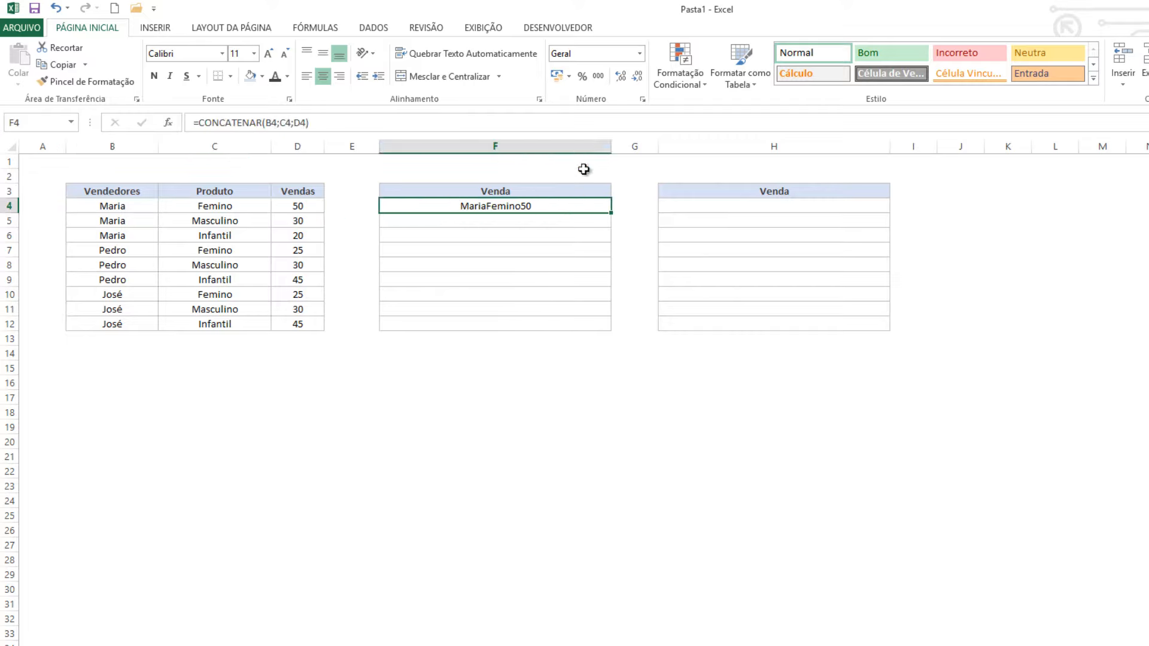
Try adding a trailing space after the seller's name in cell B4 to separate it from the product
left_click(120, 203)
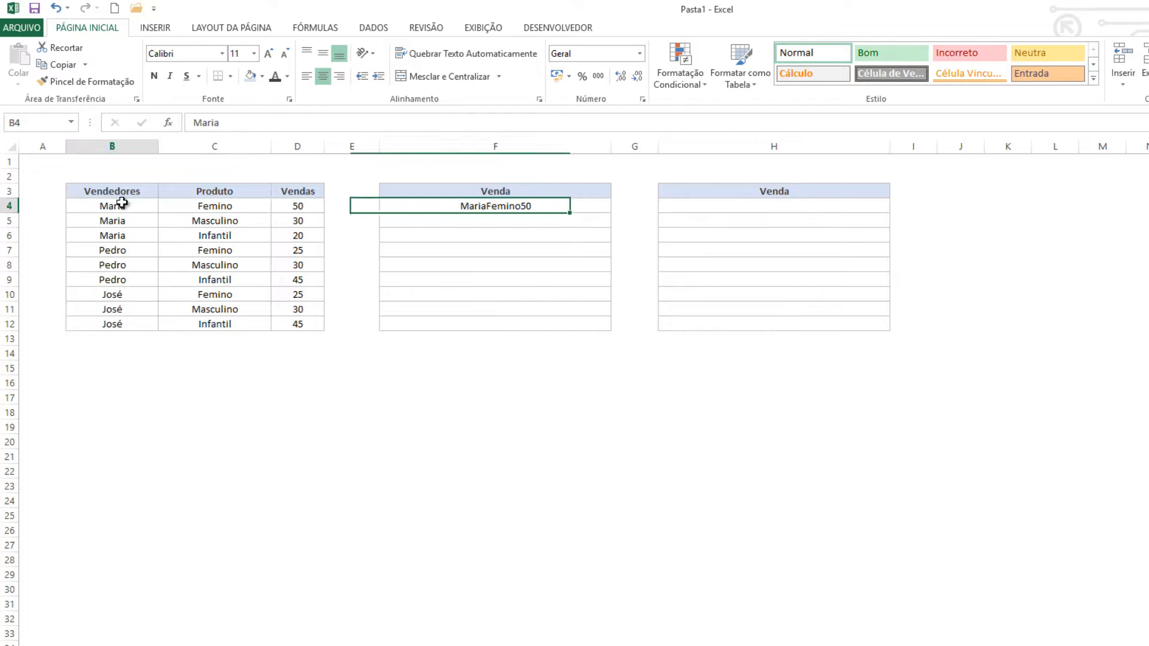
left_click(299, 123)
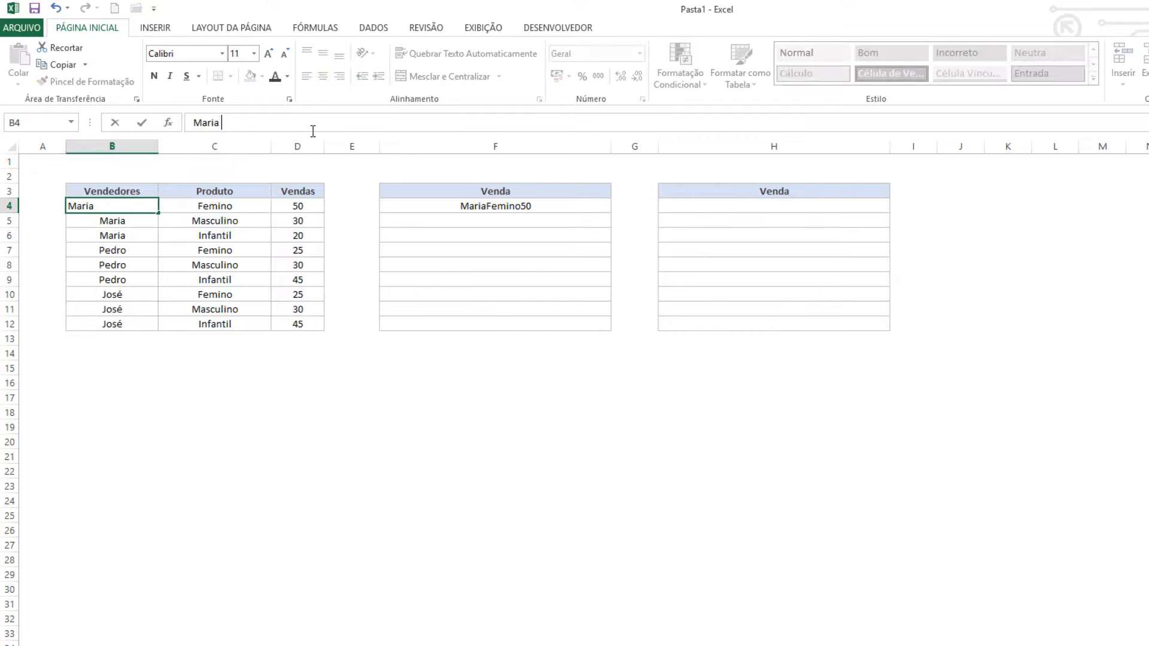
key("Return")
left_click(147, 210)
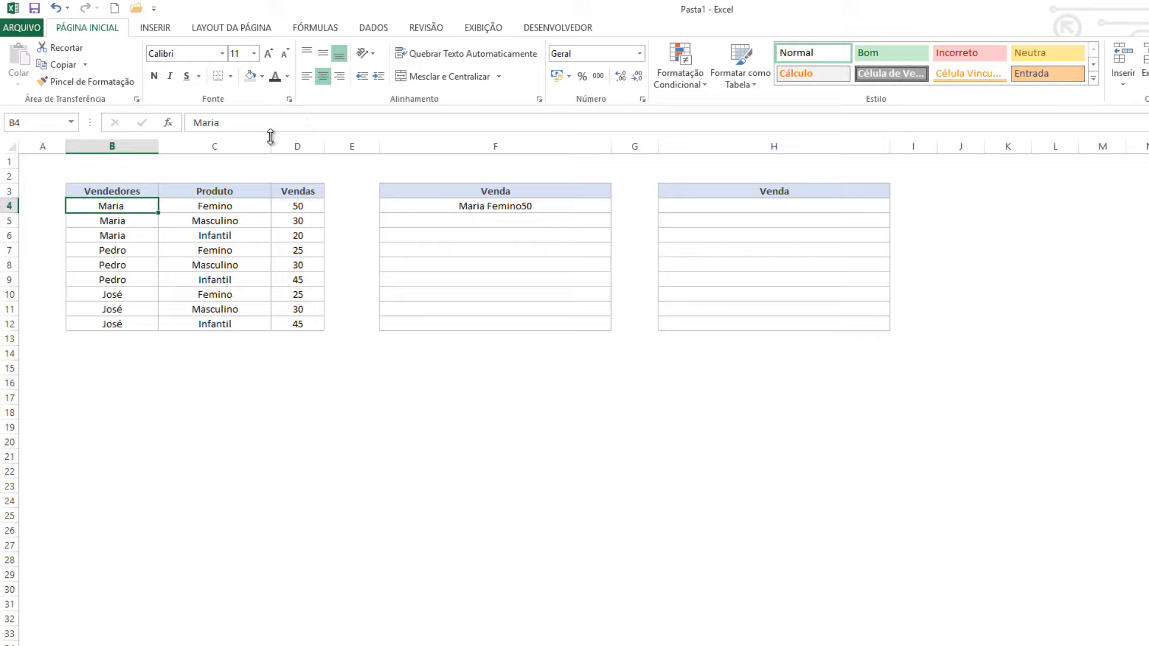
left_click(275, 122)
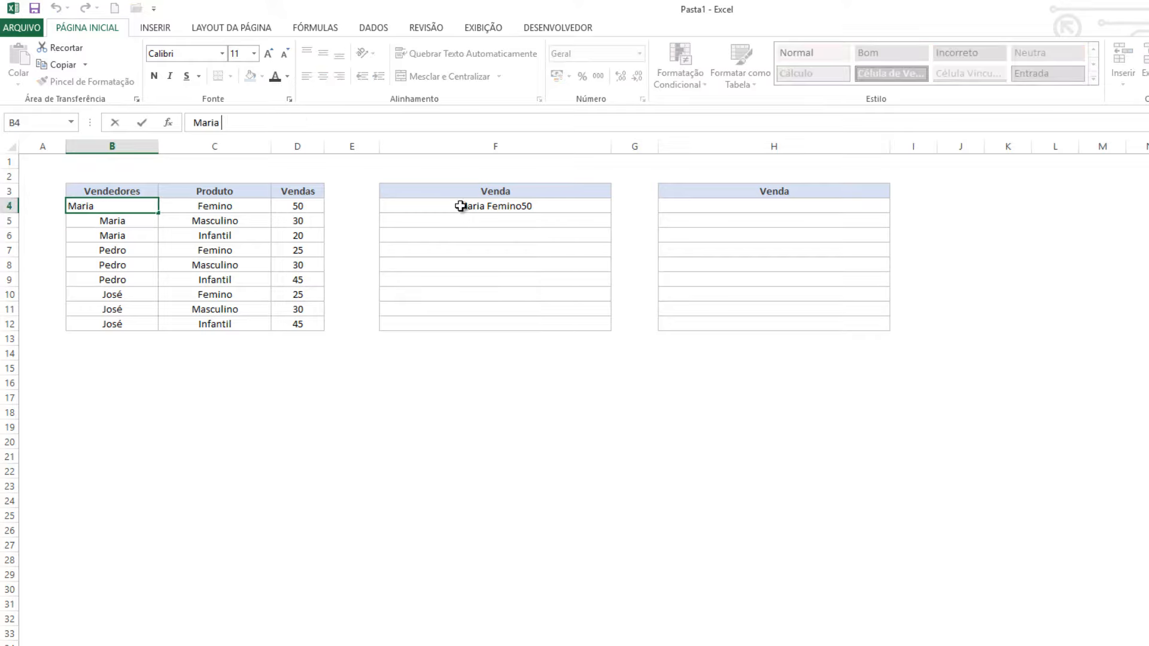
key("Tab")
left_click(129, 206)
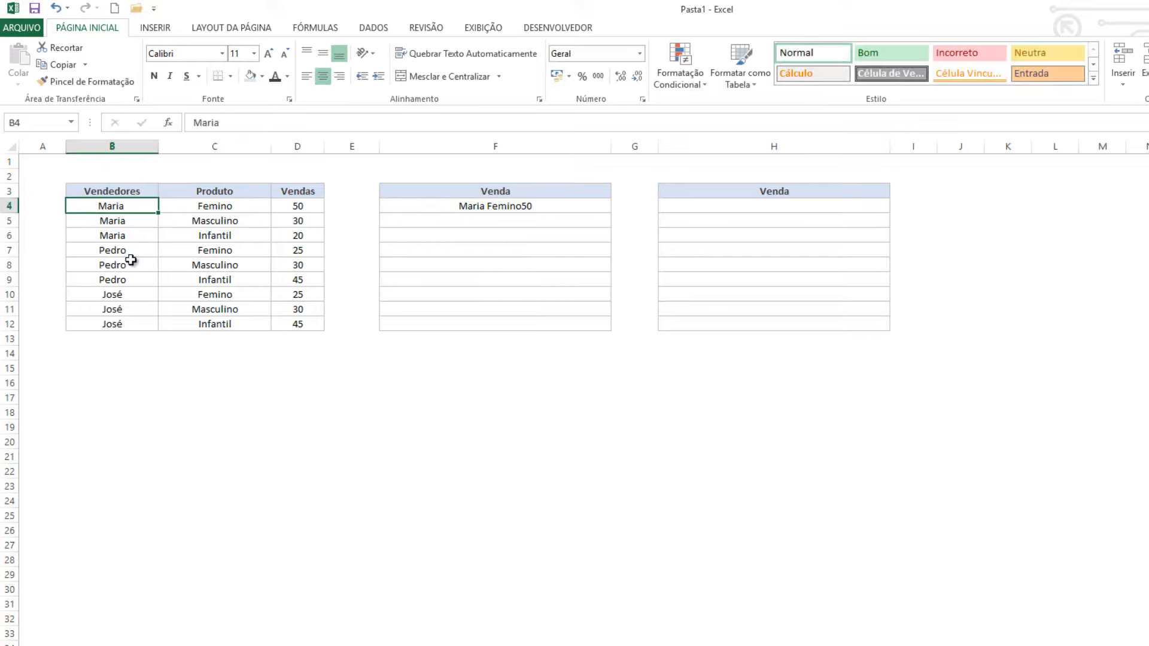
Remove the trailing space from the seller's name in cell B4
left_click(122, 148)
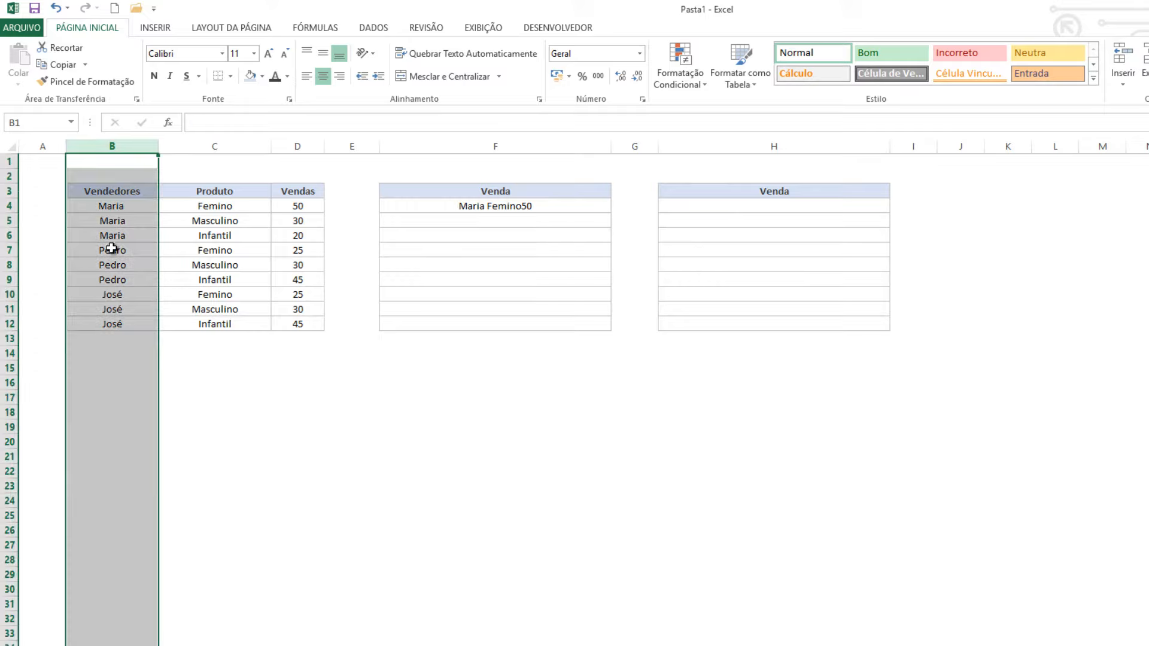
left_click(143, 209)
left_click(241, 122)
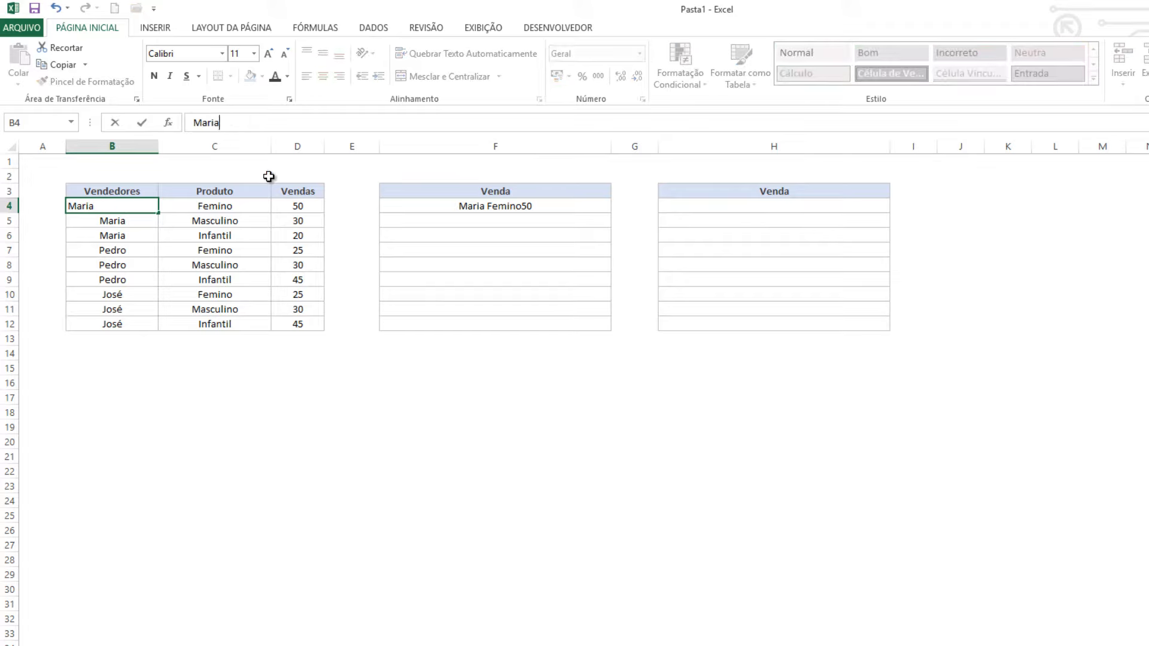
key("Return")
key("Up")
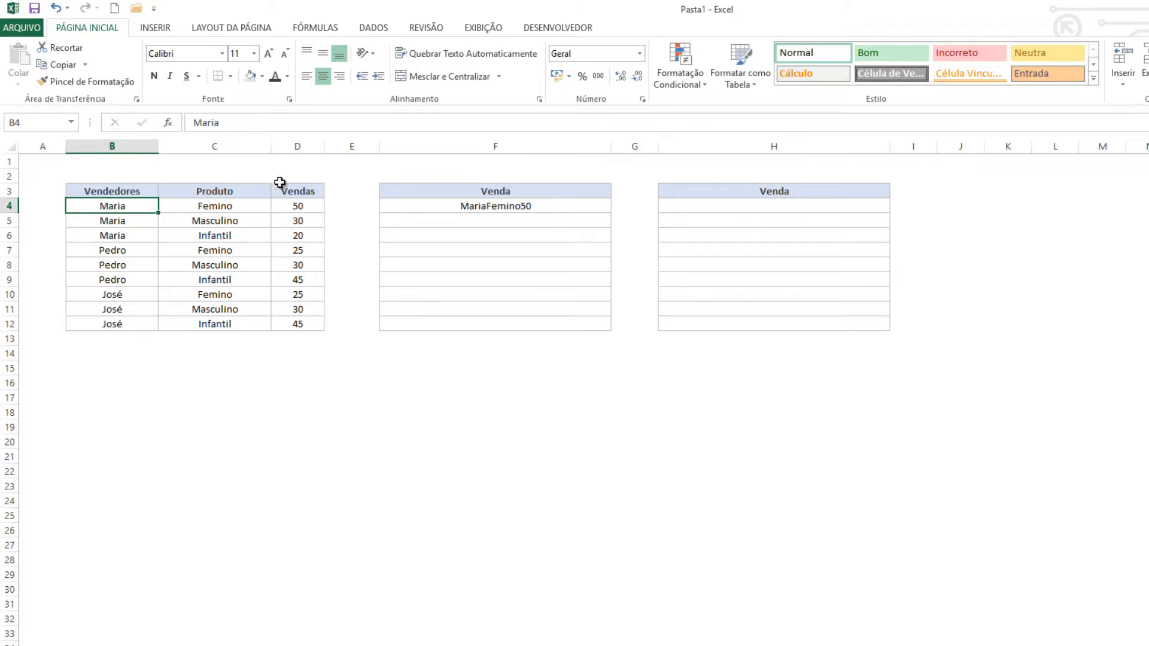
Insert an empty text argument "" between B4 and C4 in the CONCATENAR formula of cell F4
left_click(476, 192)
left_click(487, 207)
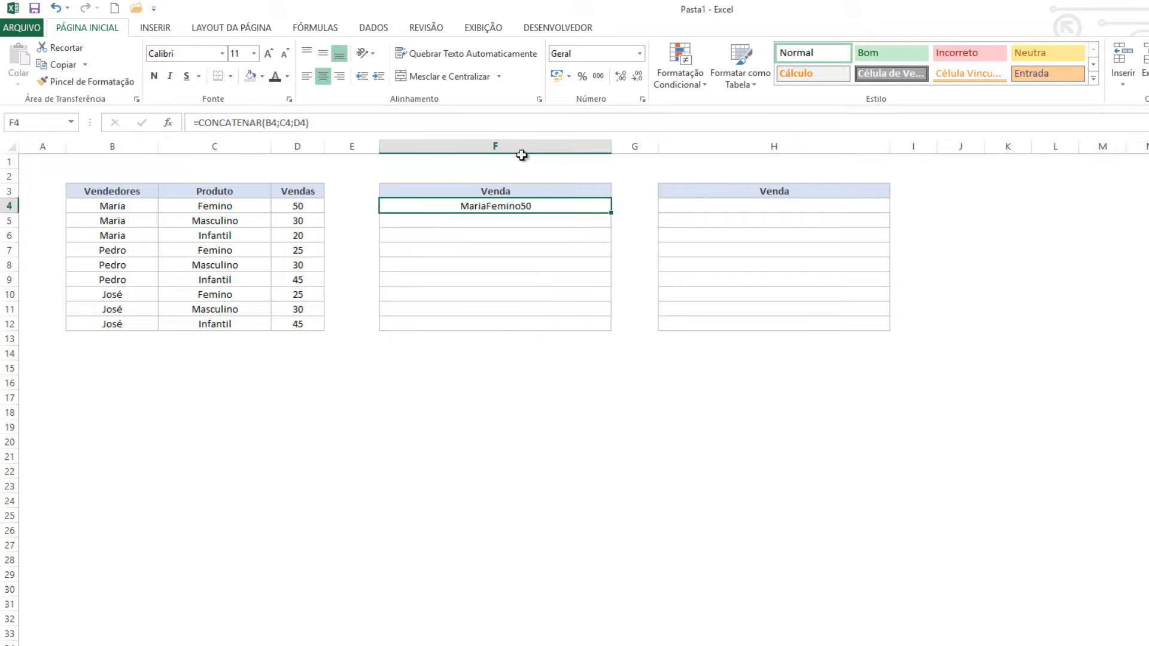
left_click(257, 123)
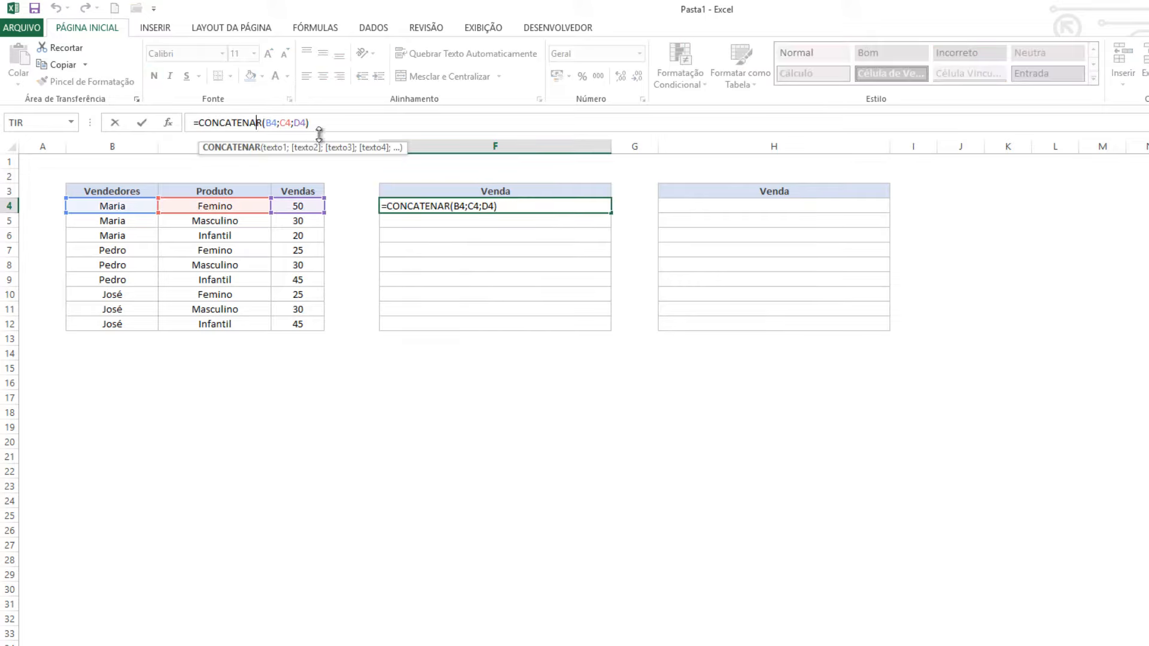
left_click(279, 123)
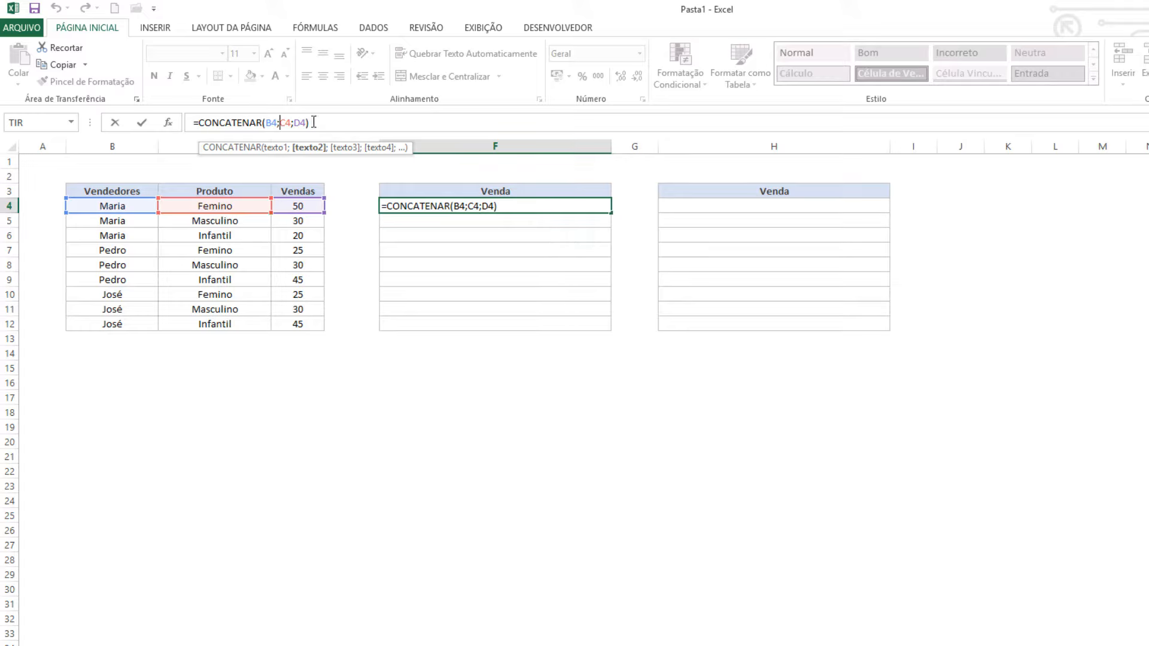
left_click(276, 123)
left_click(281, 124)
type("\"")
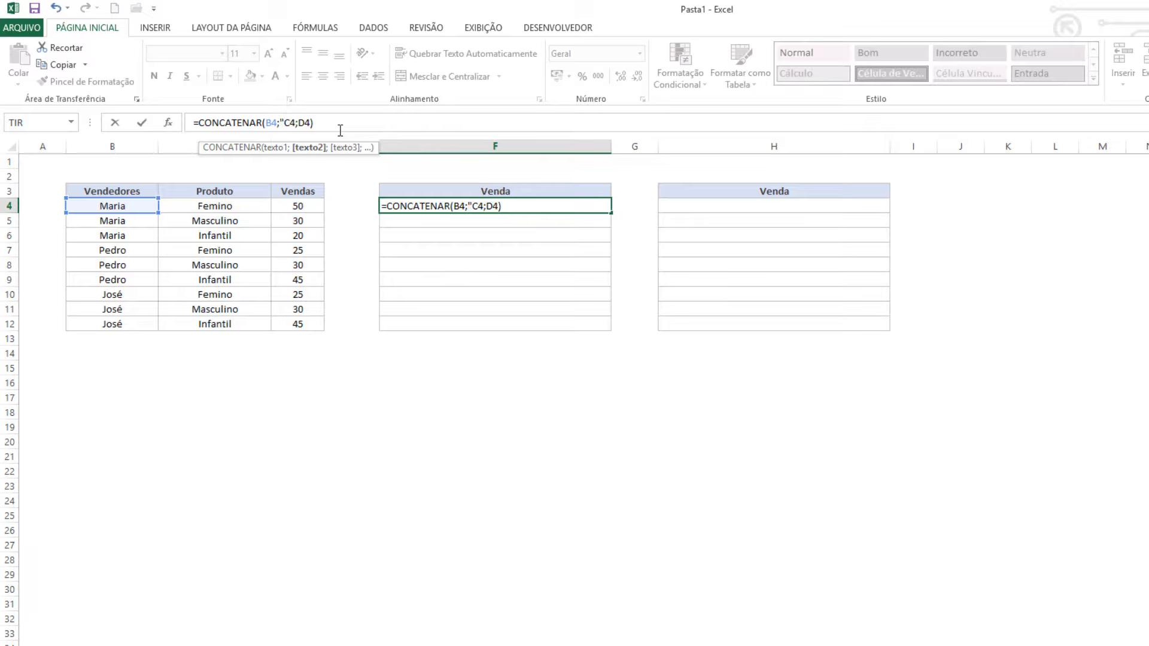
type("\"")
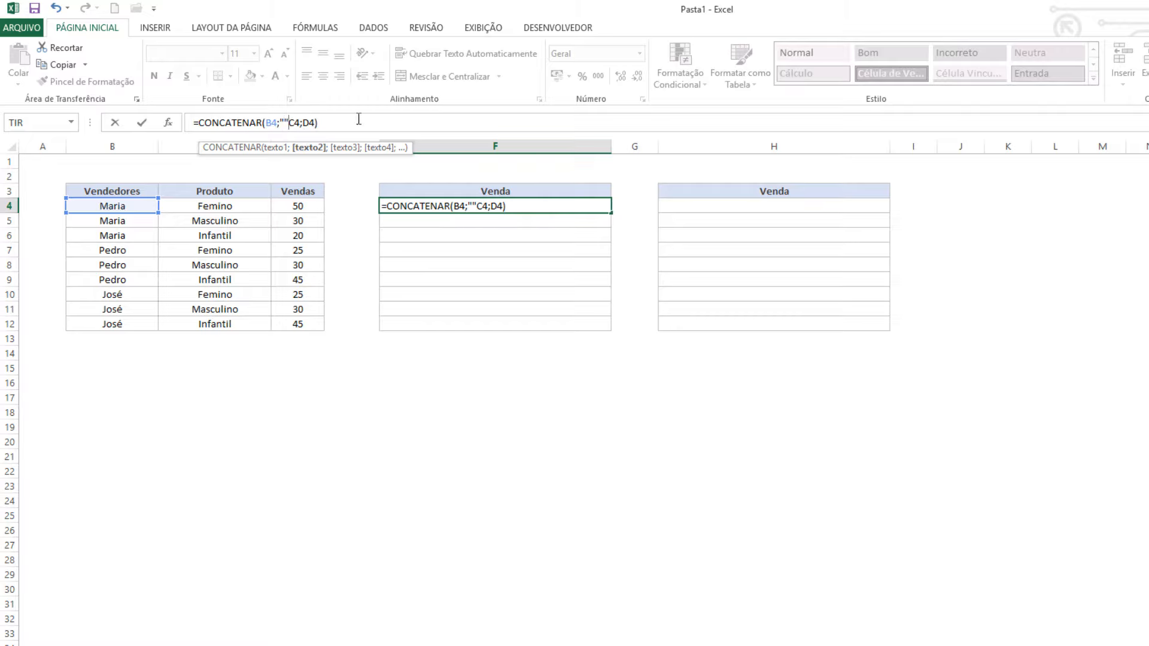
type(";")
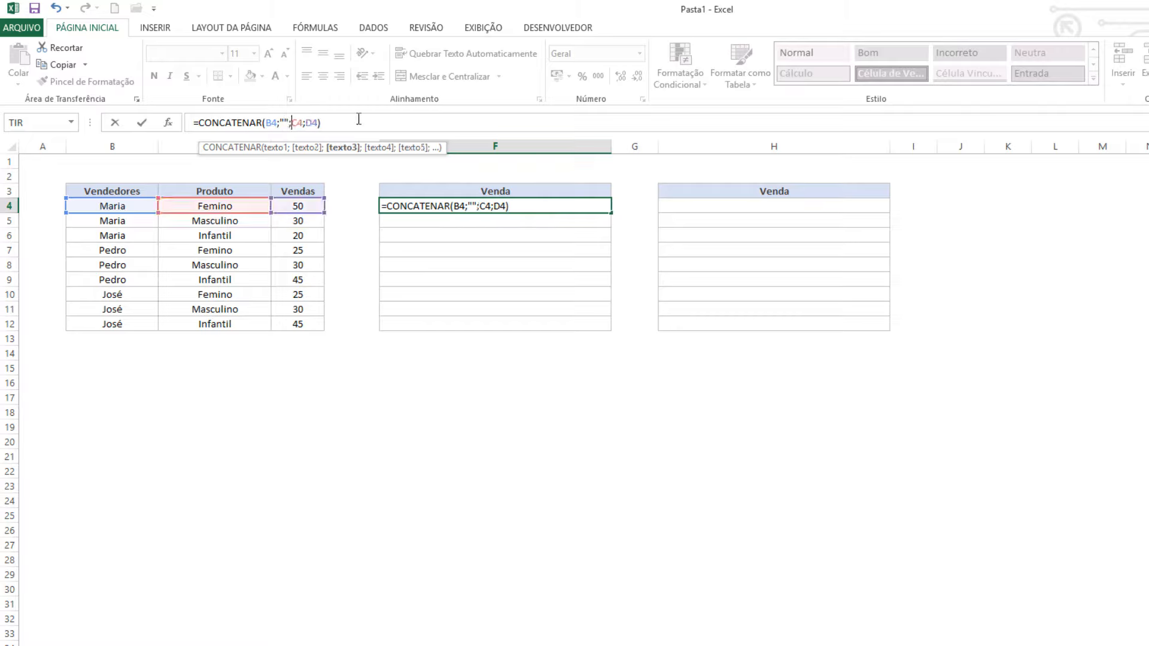
Fill the empty text argument in F4's formula with the separator " - " and commit the formula
left_click(284, 117)
type("+")
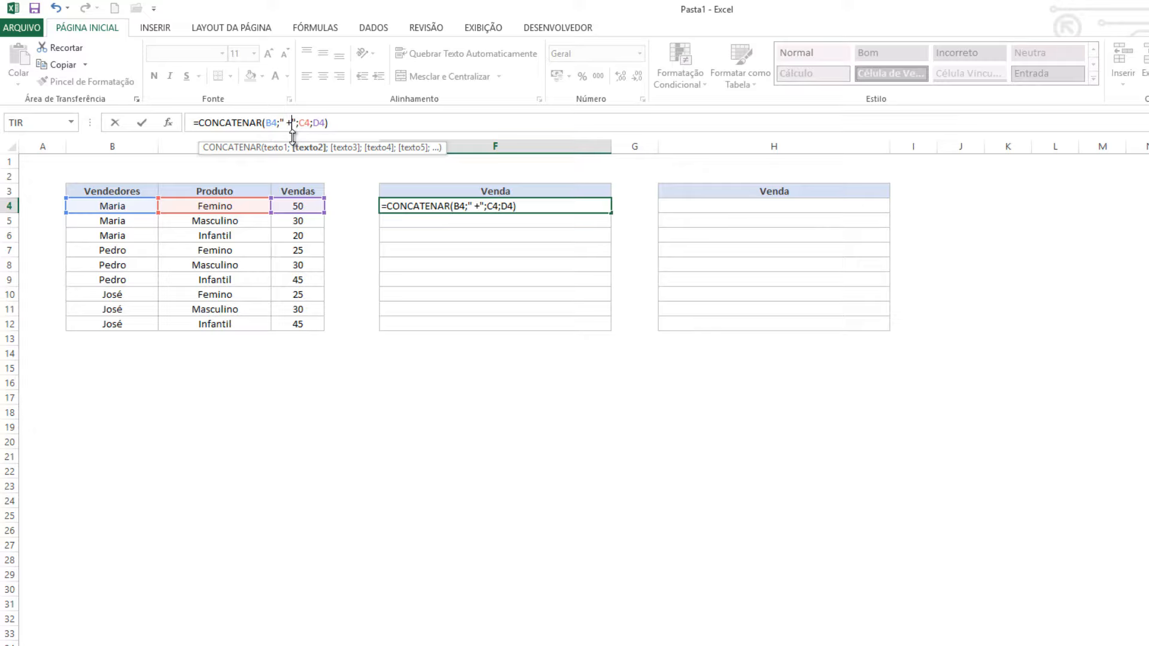
key("BackSpace")
type("-")
key("Return")
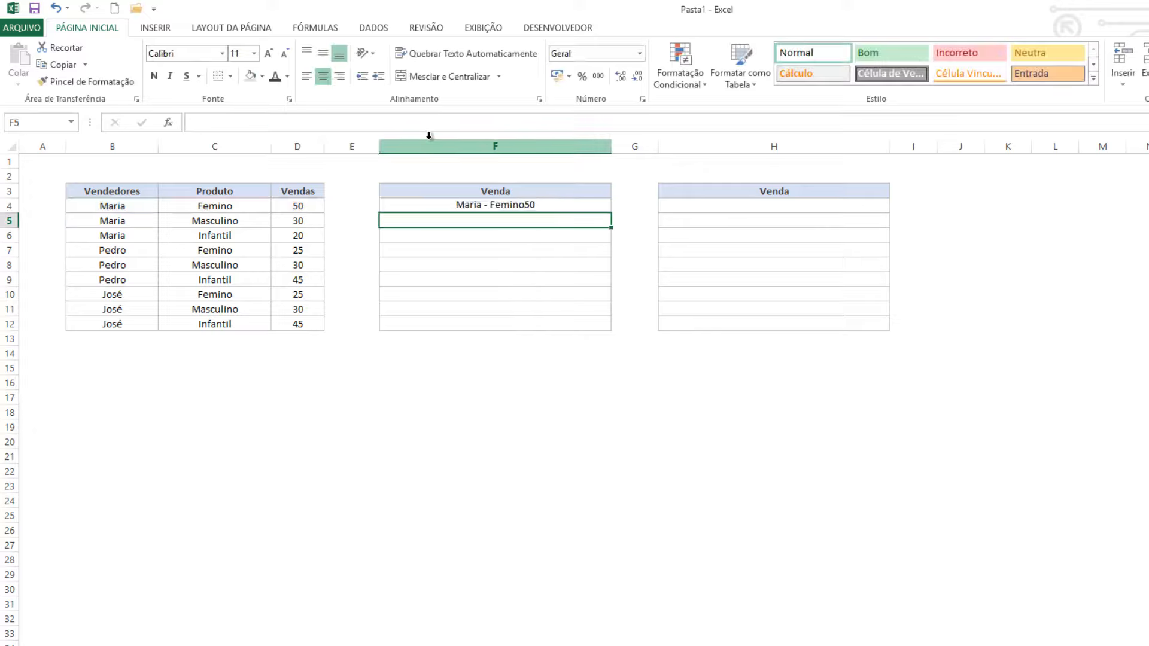
left_click(534, 279)
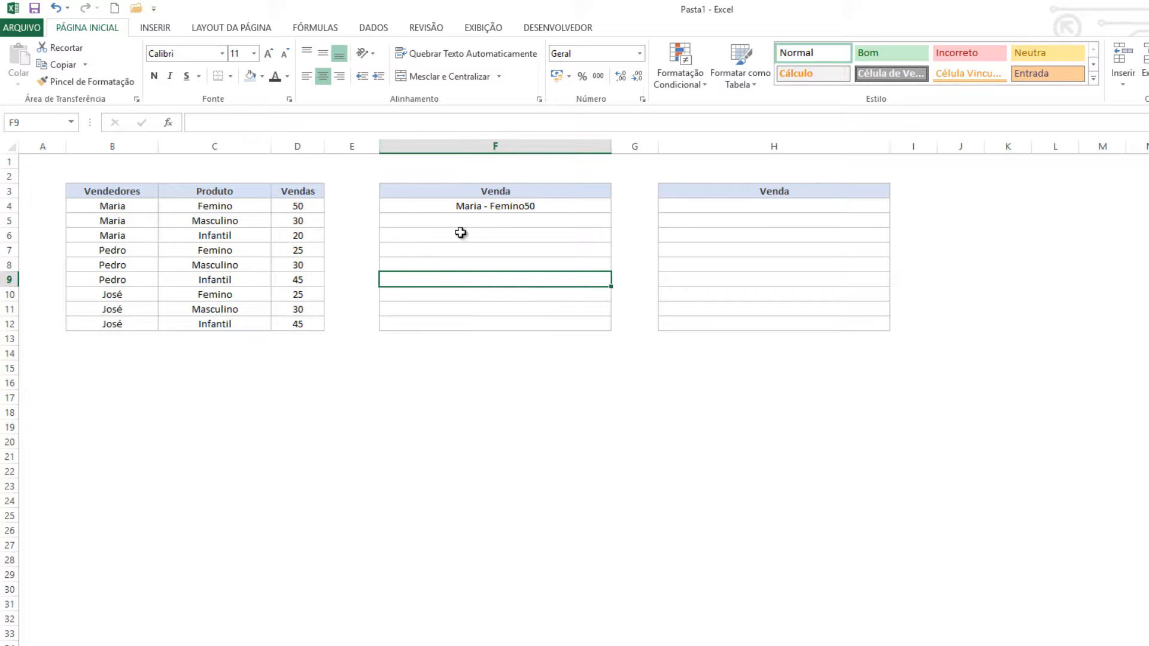
Insert the separator " - " as a text argument between C4 and D4 in F4's CONCATENAR formula and commit it
left_click(486, 206)
left_click(303, 122)
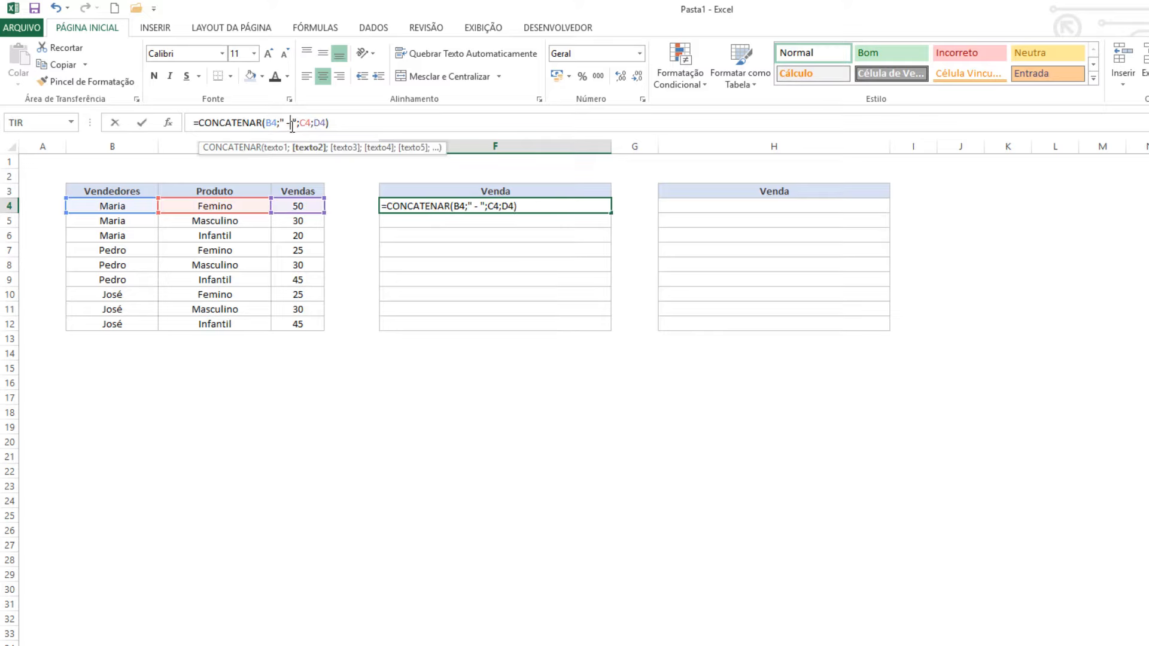
left_click(315, 122)
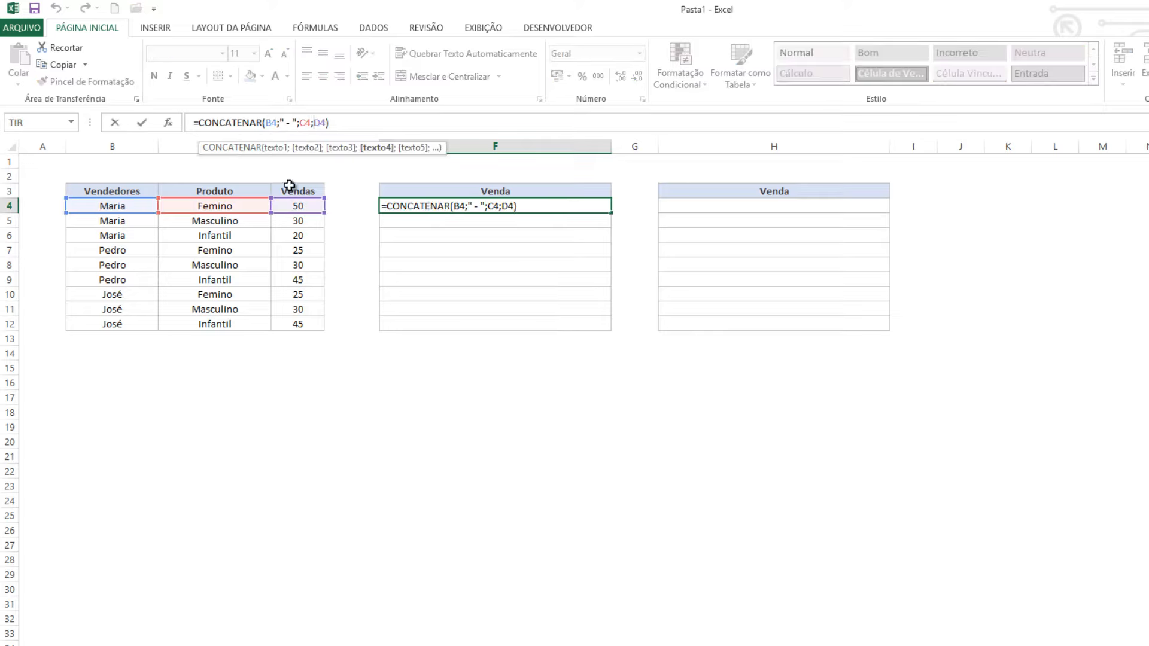
type("\"")
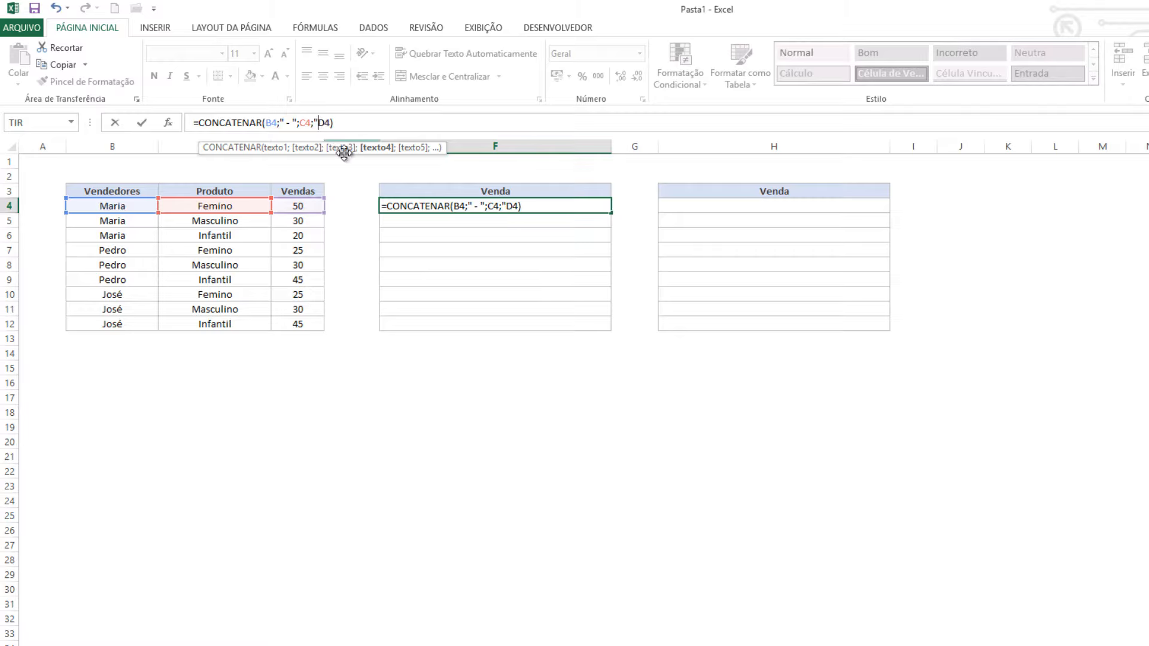
type(" - \";")
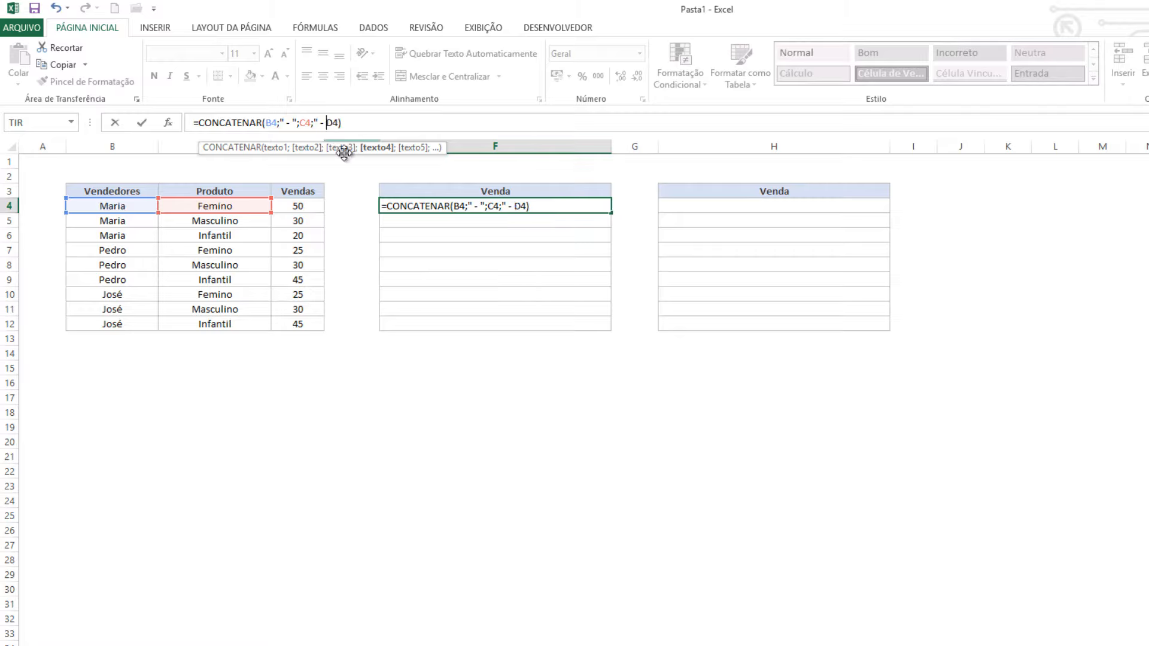
key("Return")
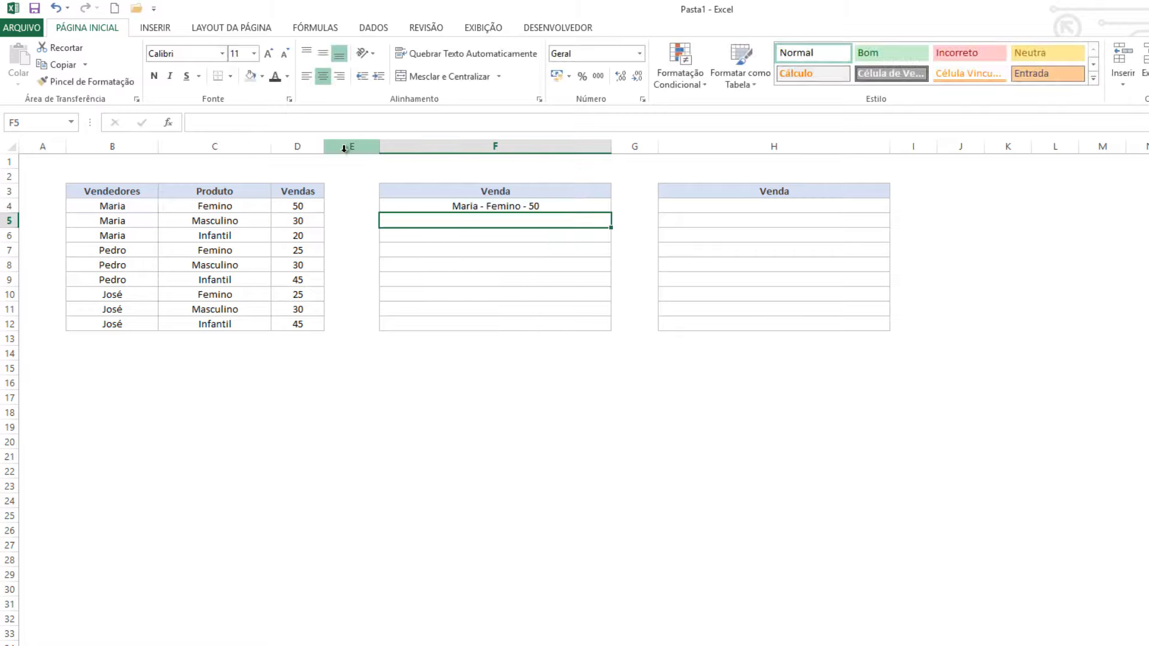
Compare the combined entry in F4 with its source cells B4, C4 and D4
left_click(514, 204)
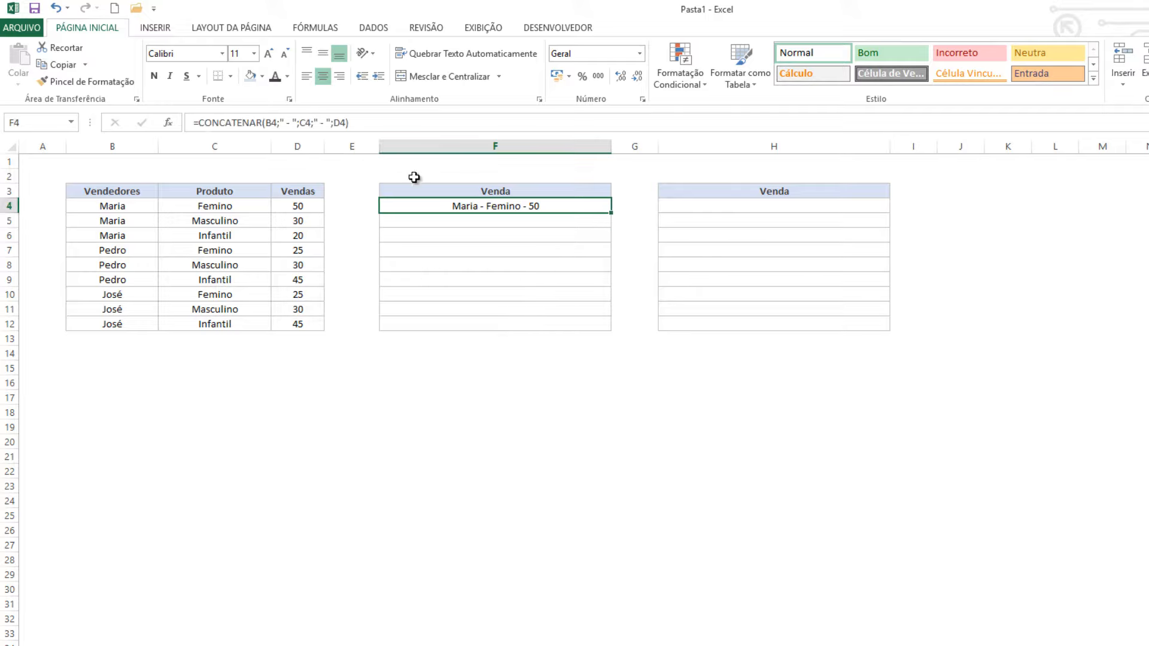
left_click_drag(106, 205, 313, 205)
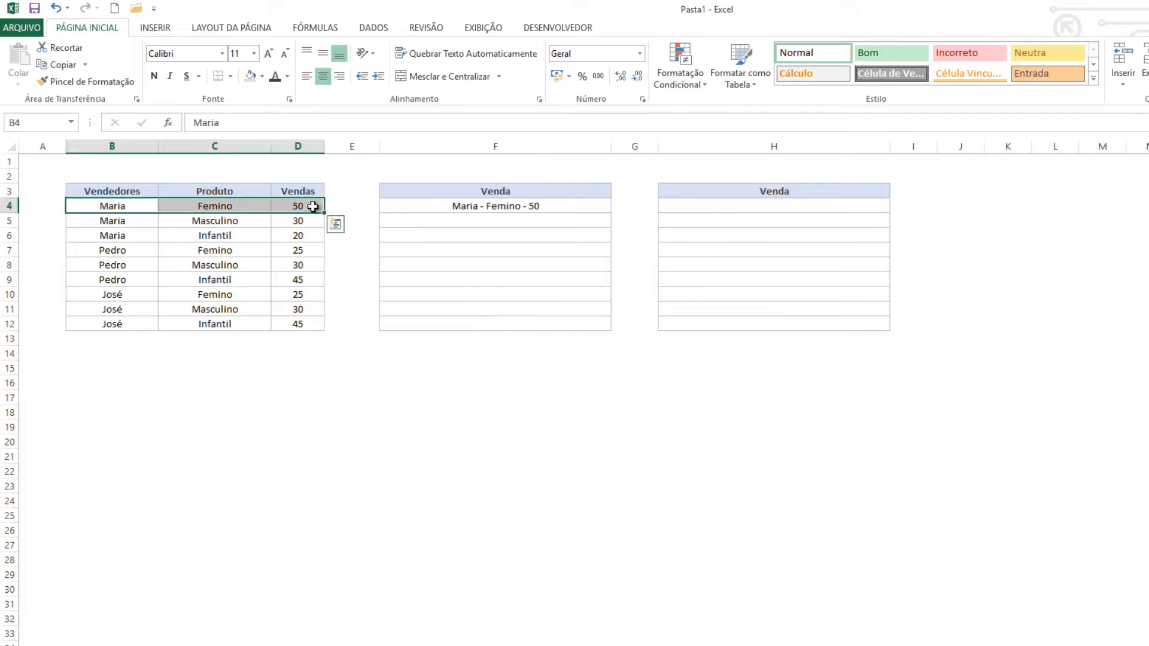
left_click(496, 206)
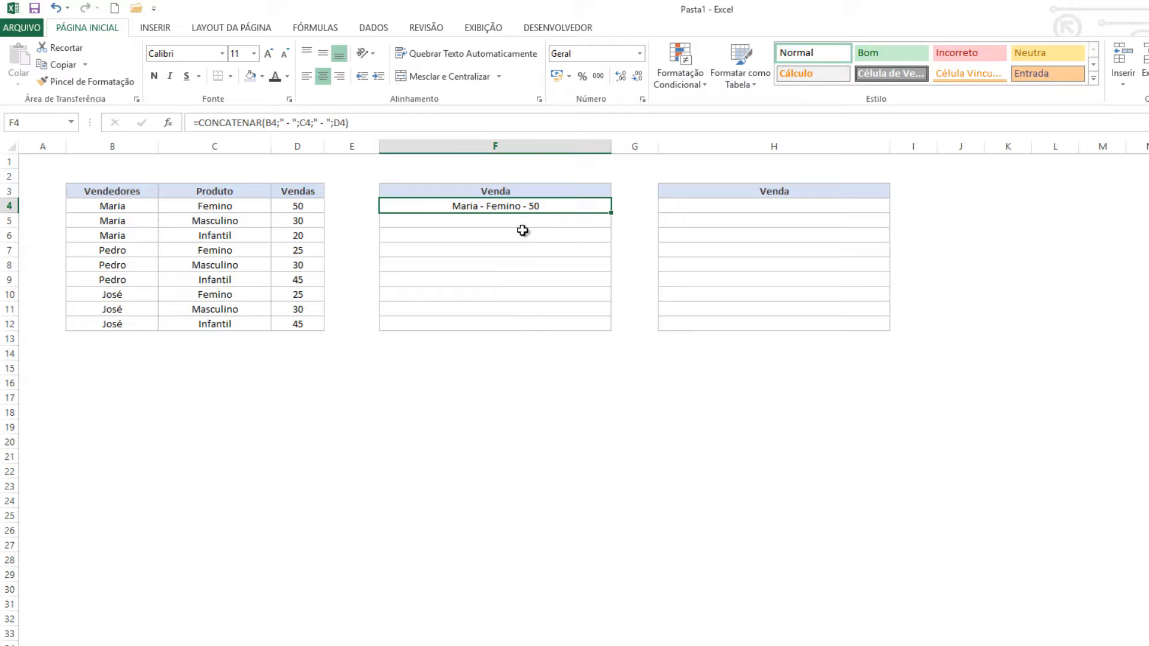
left_click(475, 191)
left_click(463, 208)
left_click(127, 205)
left_click(221, 204, "ctrl")
left_click(281, 205, "ctrl")
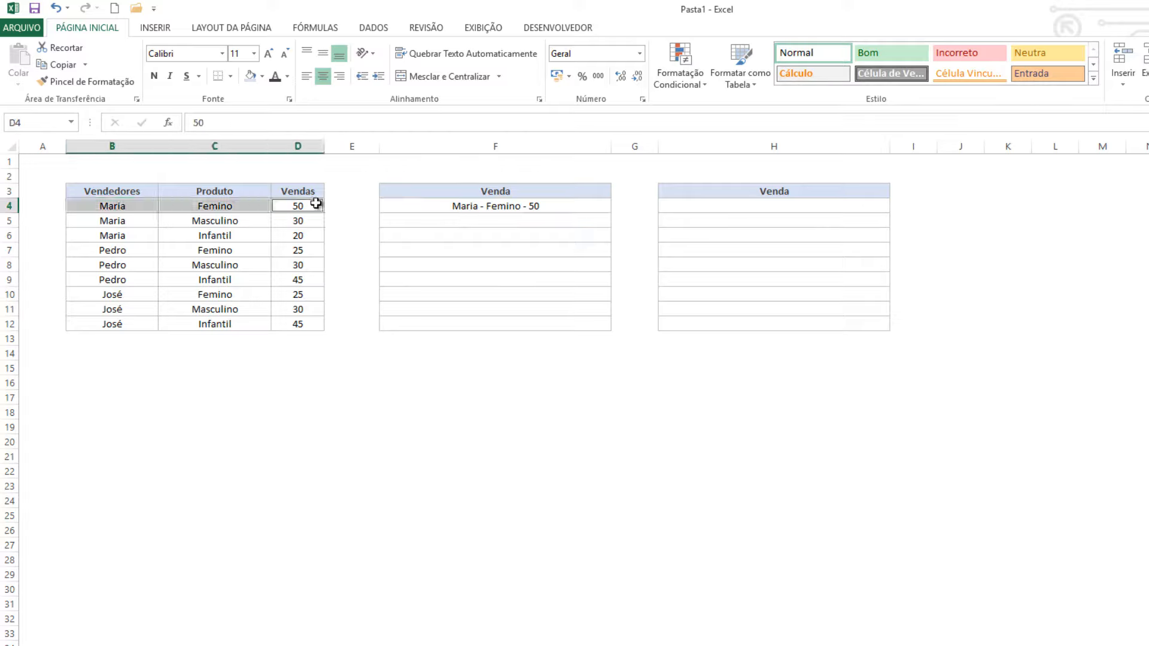
left_click(466, 206)
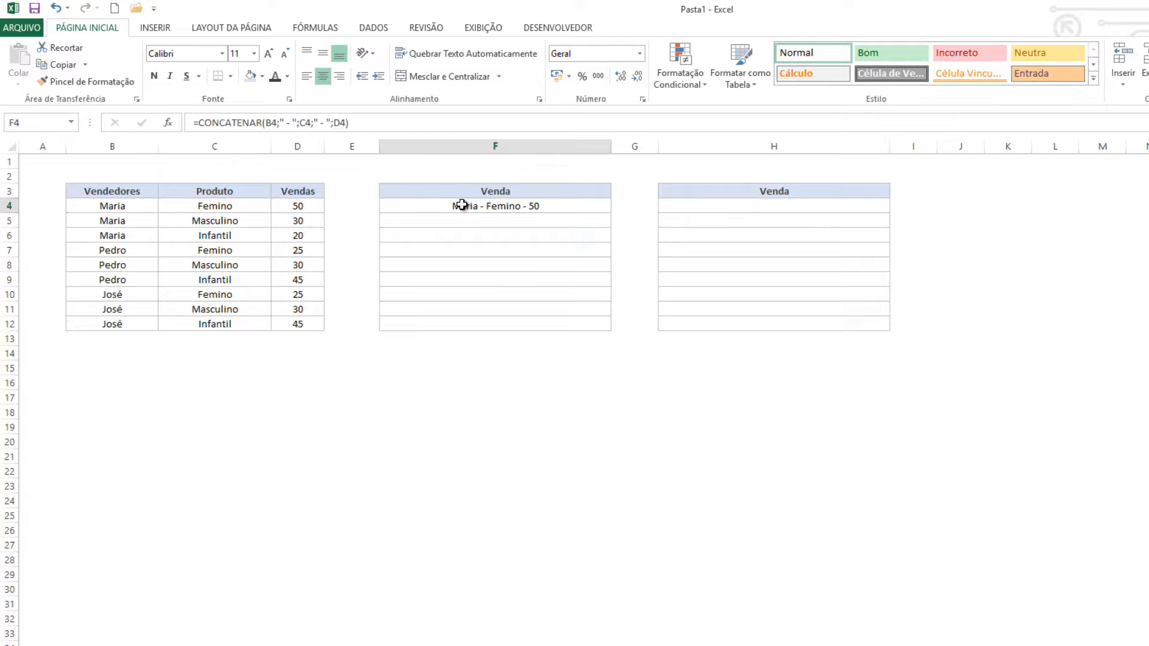
Review each argument of F4's CONCATENAR formula in order, from B4 through the separators to D4
left_click(268, 122)
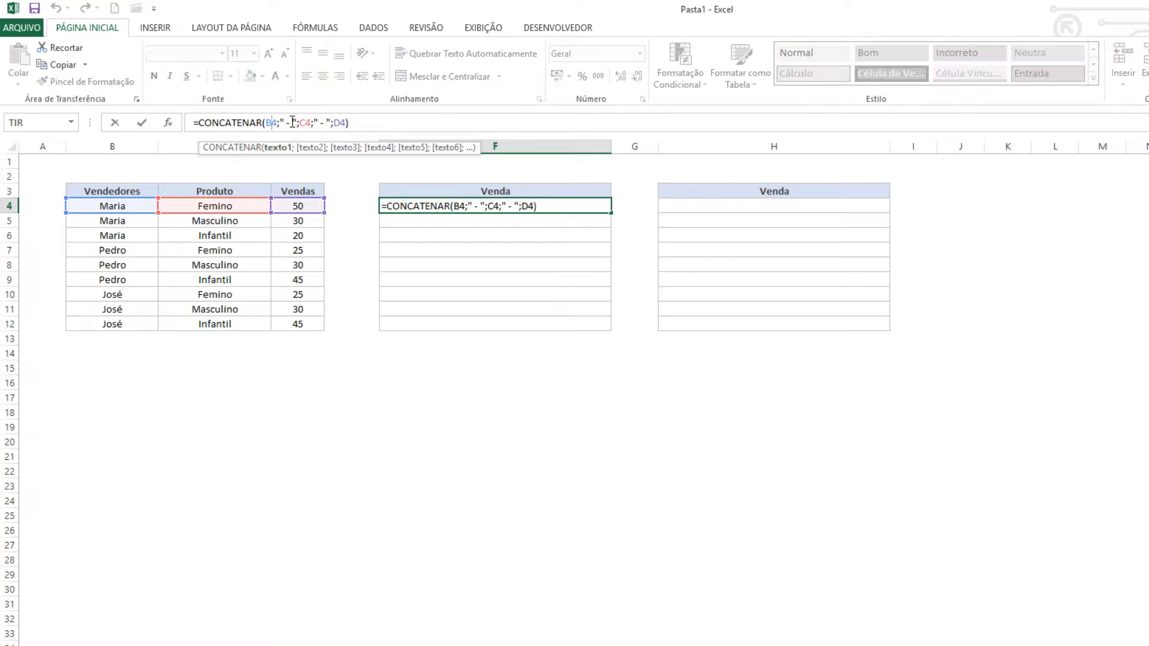
left_click(291, 122)
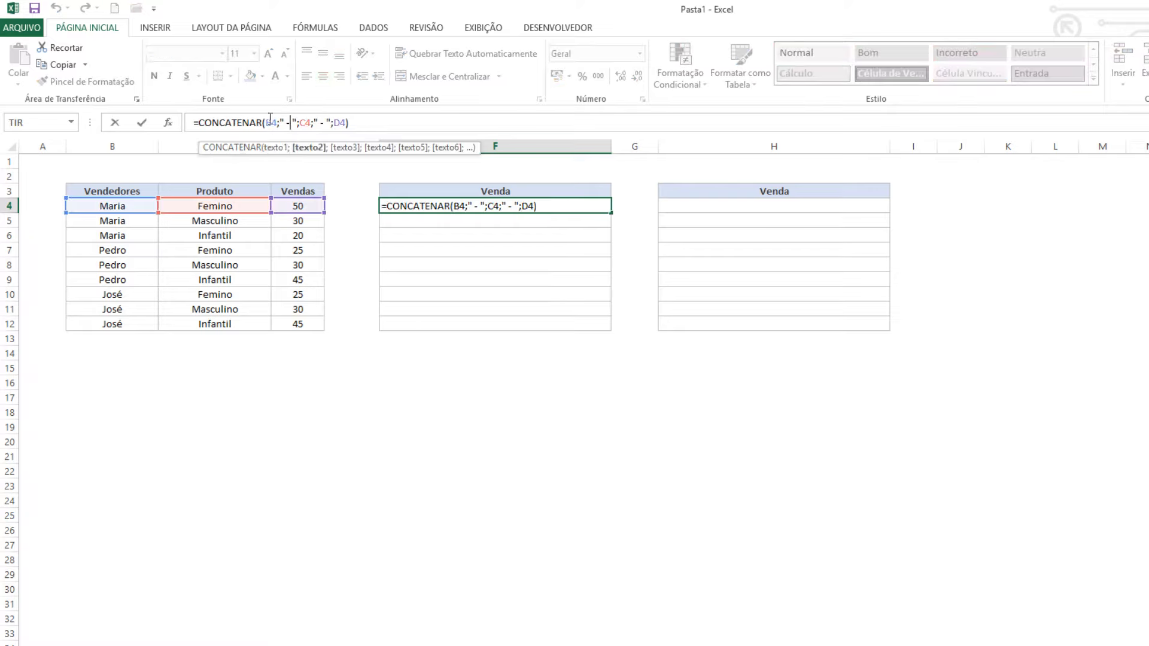
left_click(305, 123)
left_click(319, 123)
left_click(340, 123)
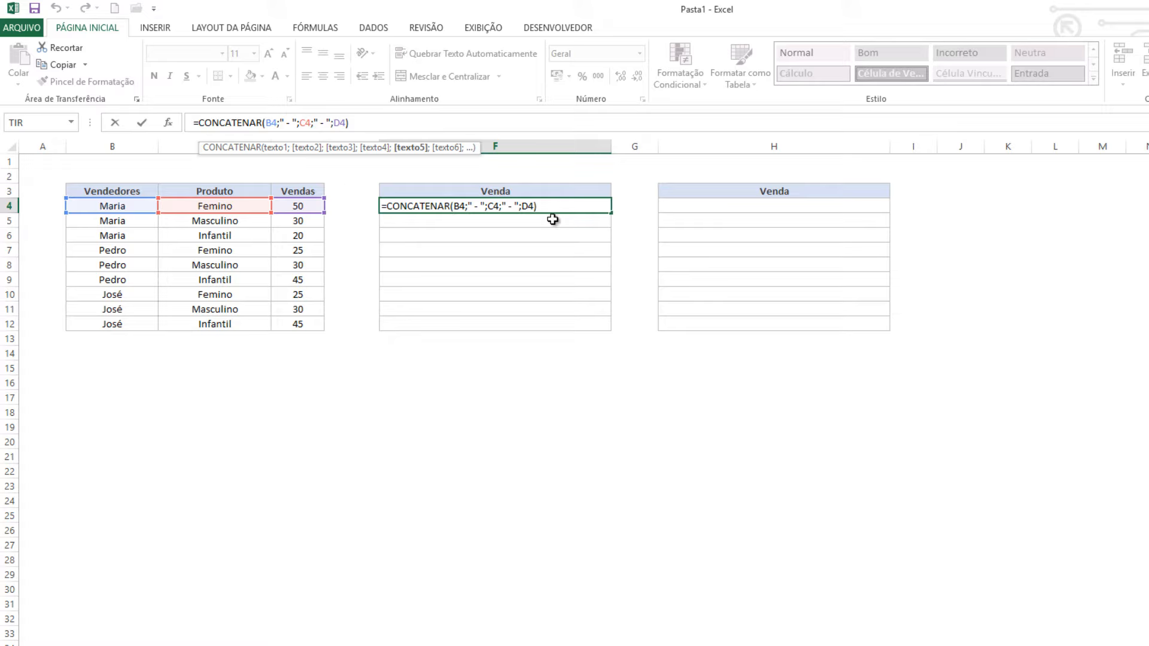
key("Return")
Copy F4's CONCATENAR formula into the remaining Venda cells F5:F12 and check the copied entries
left_click(516, 206)
key("ctrl+c")
left_click(480, 218)
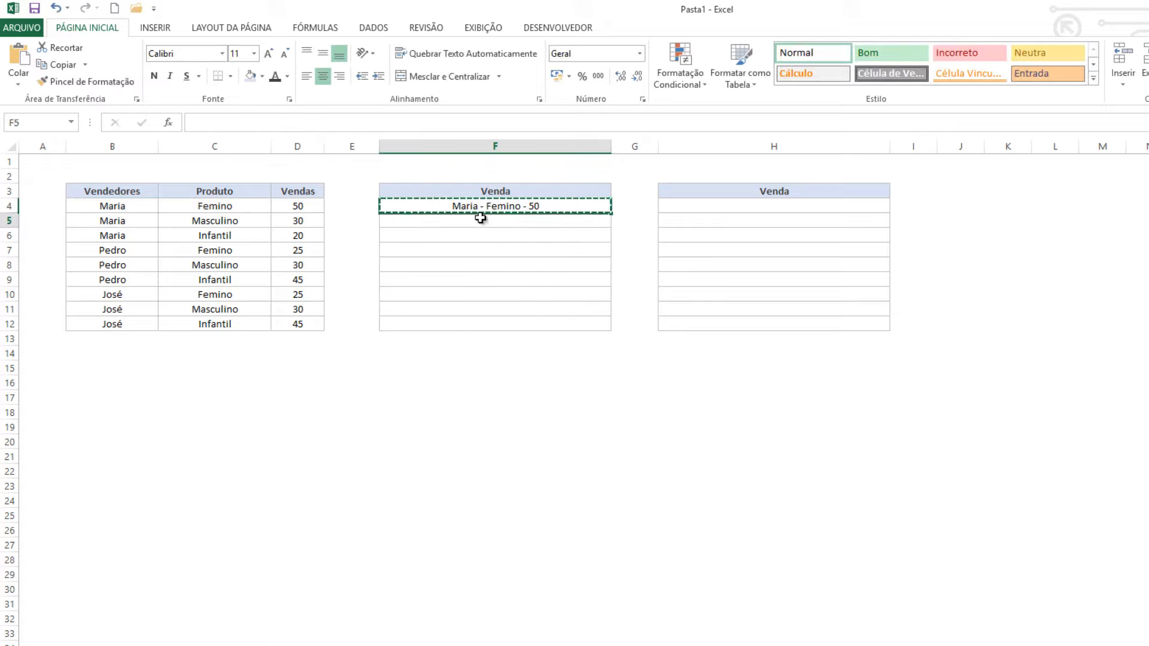
left_click_drag(481, 219, 465, 318)
key("ctrl+v")
left_click(397, 225)
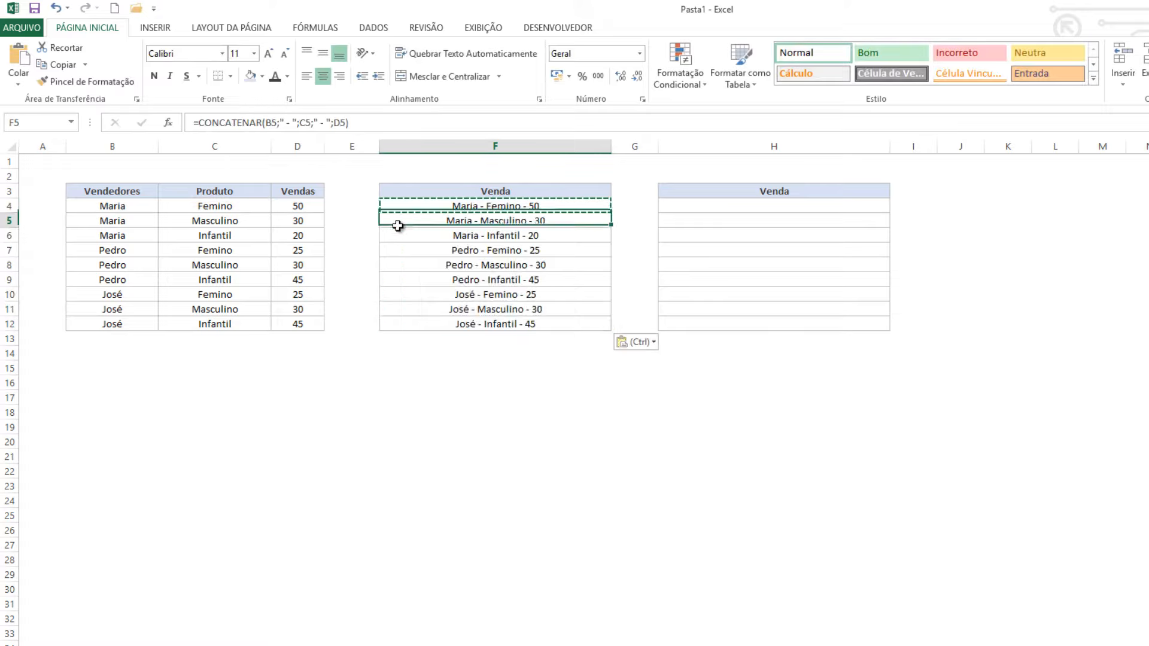
left_click(513, 192)
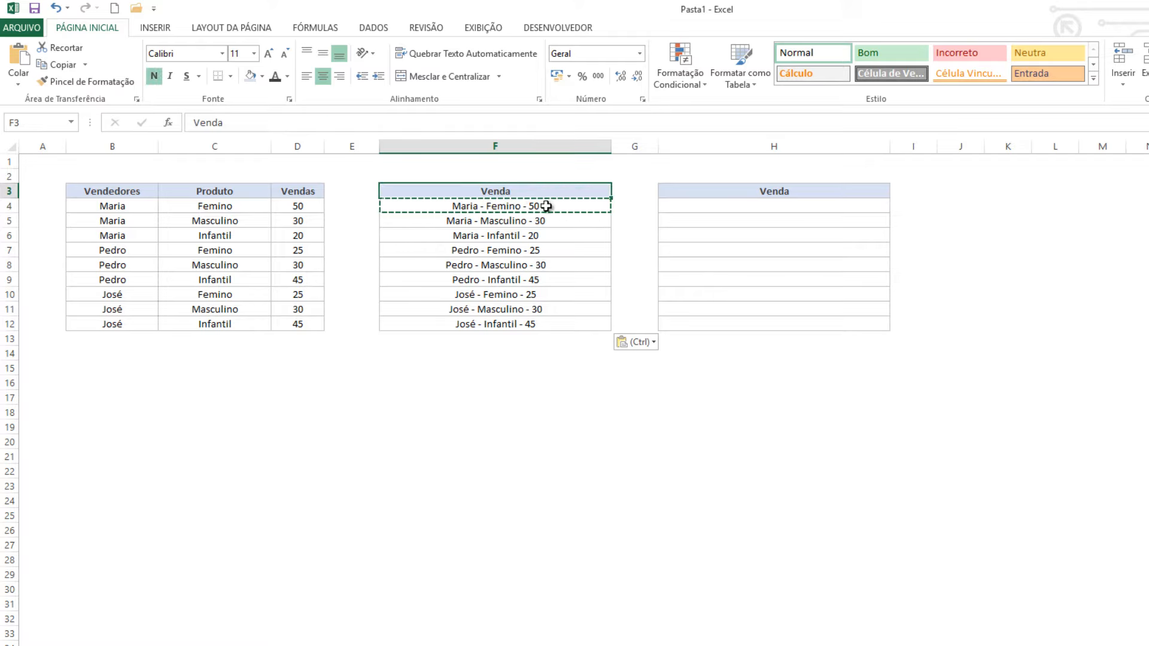
left_click(546, 206)
key("F2")
key("Tab")
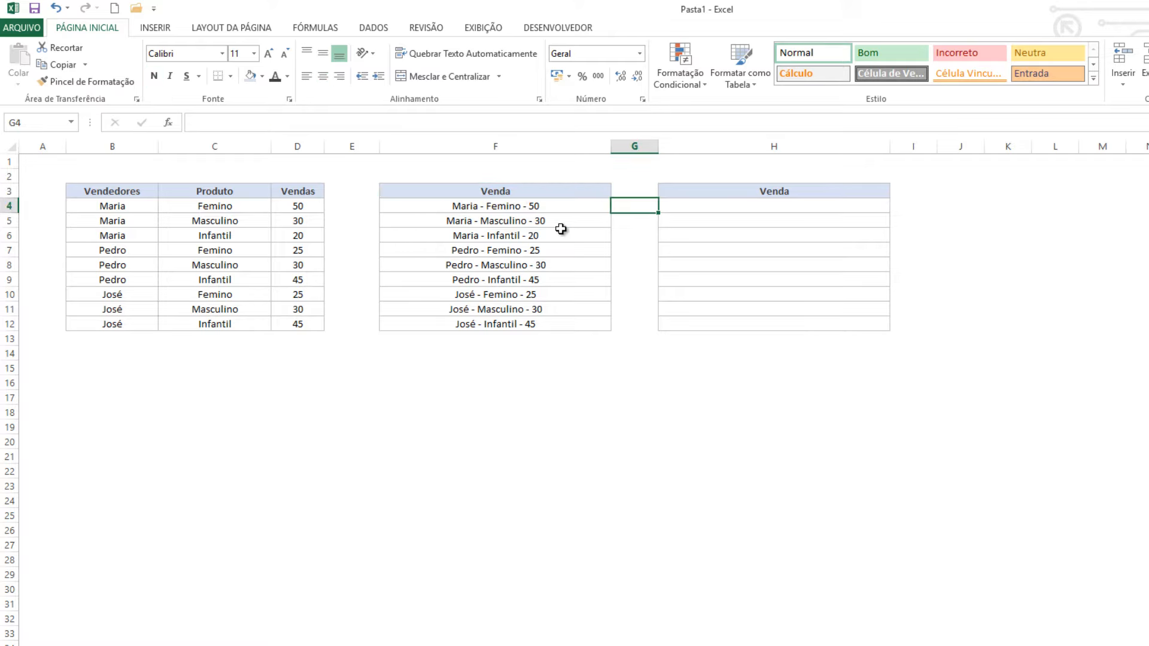
left_click(561, 231)
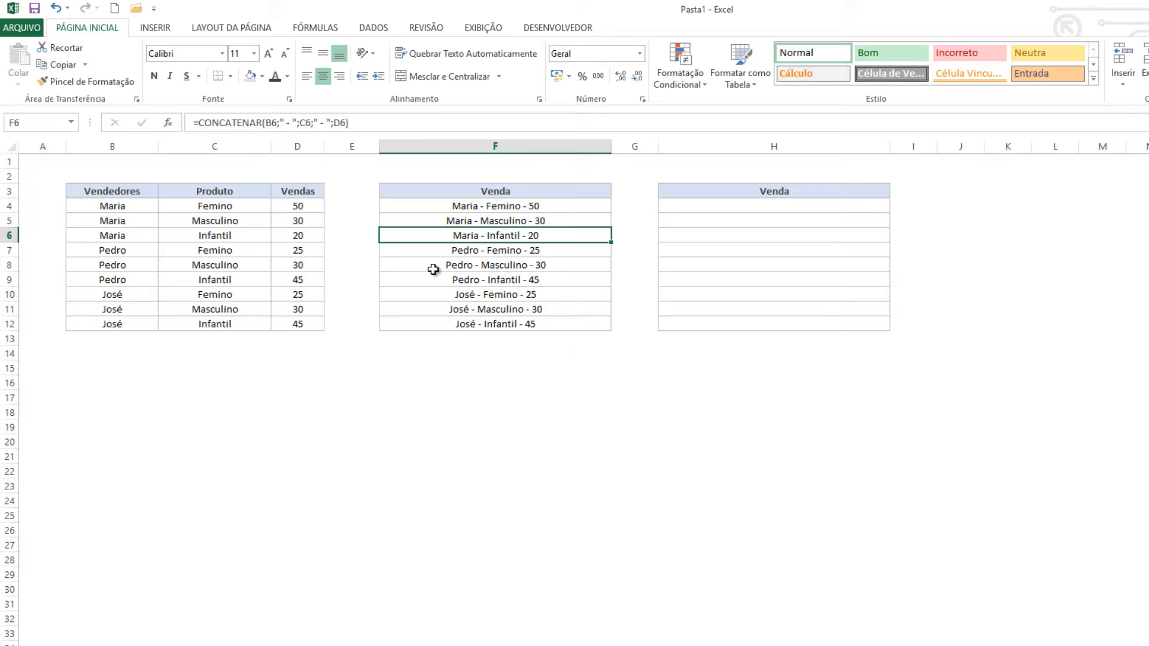
Switch to the P02 - Ferramenta - Avaliação de Desempenho workbook and examine the departments and their teams, especially the Administrativo column
left_click(233, 645)
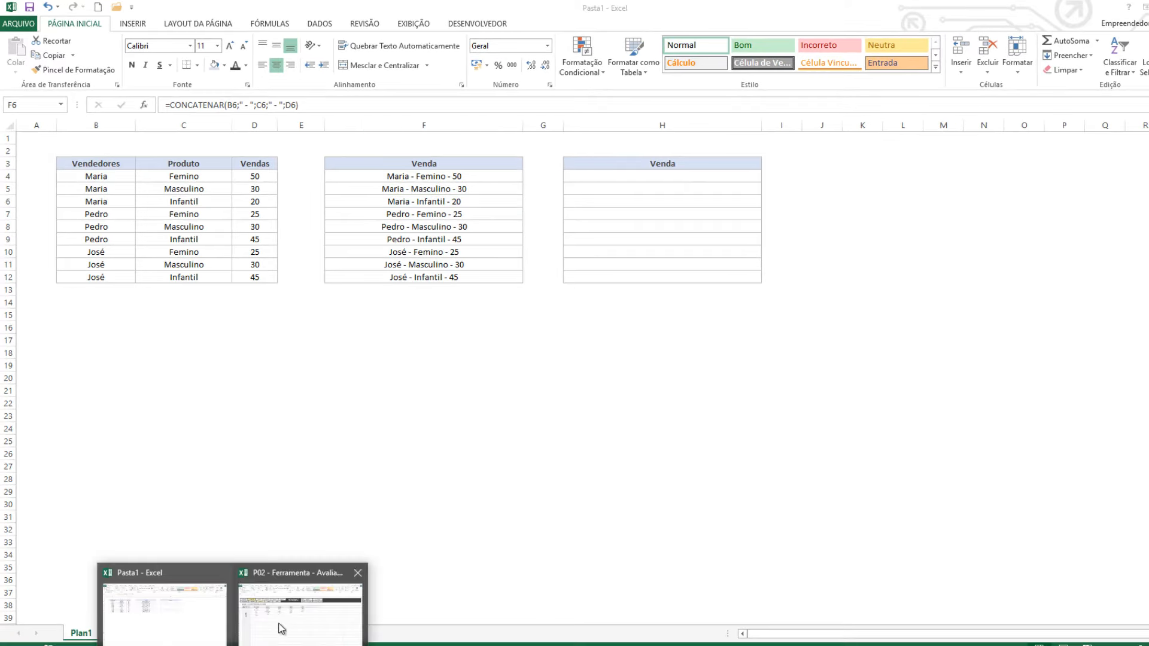
left_click(280, 627)
left_click(357, 264)
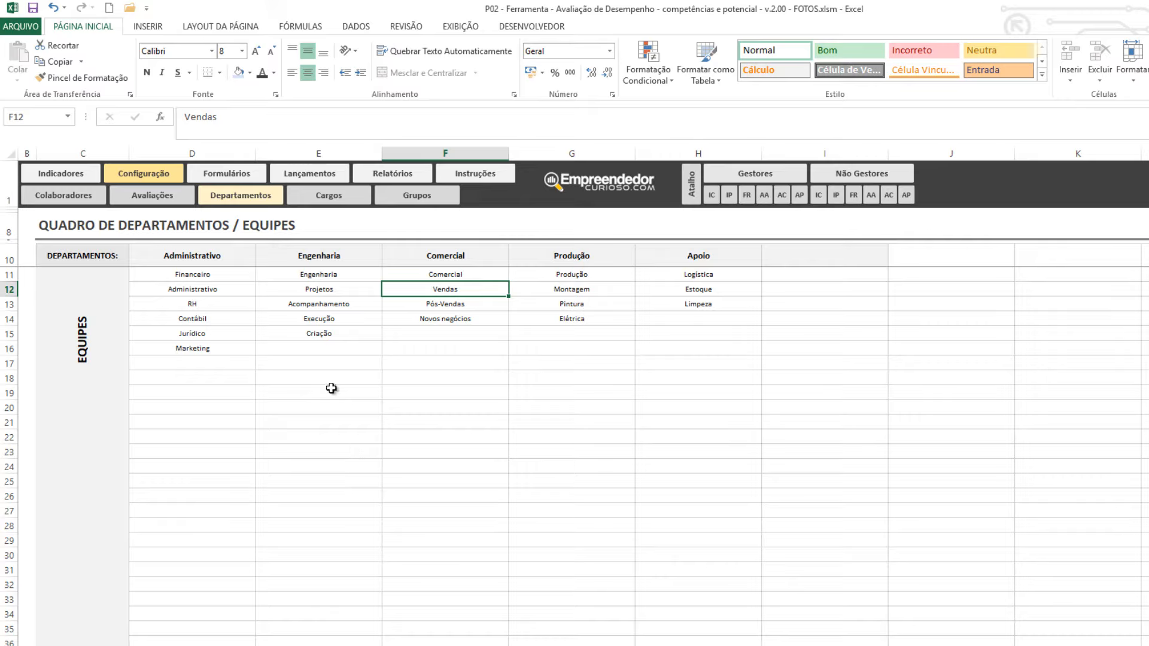
left_click(261, 305)
left_click(90, 264)
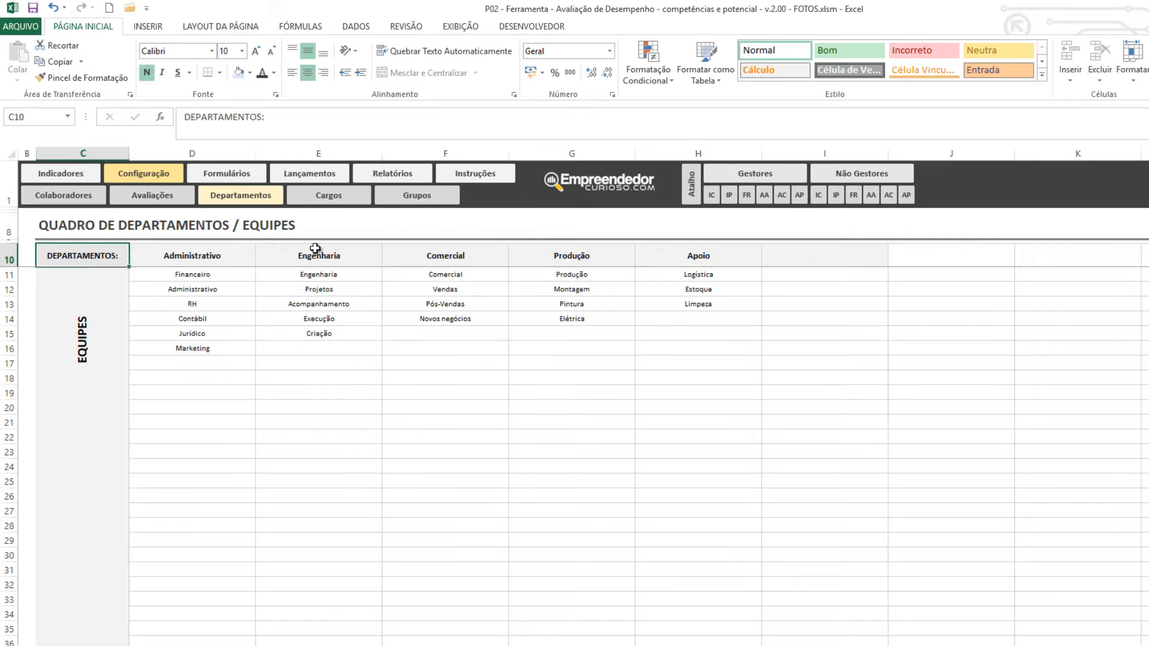
left_click_drag(181, 252, 210, 257)
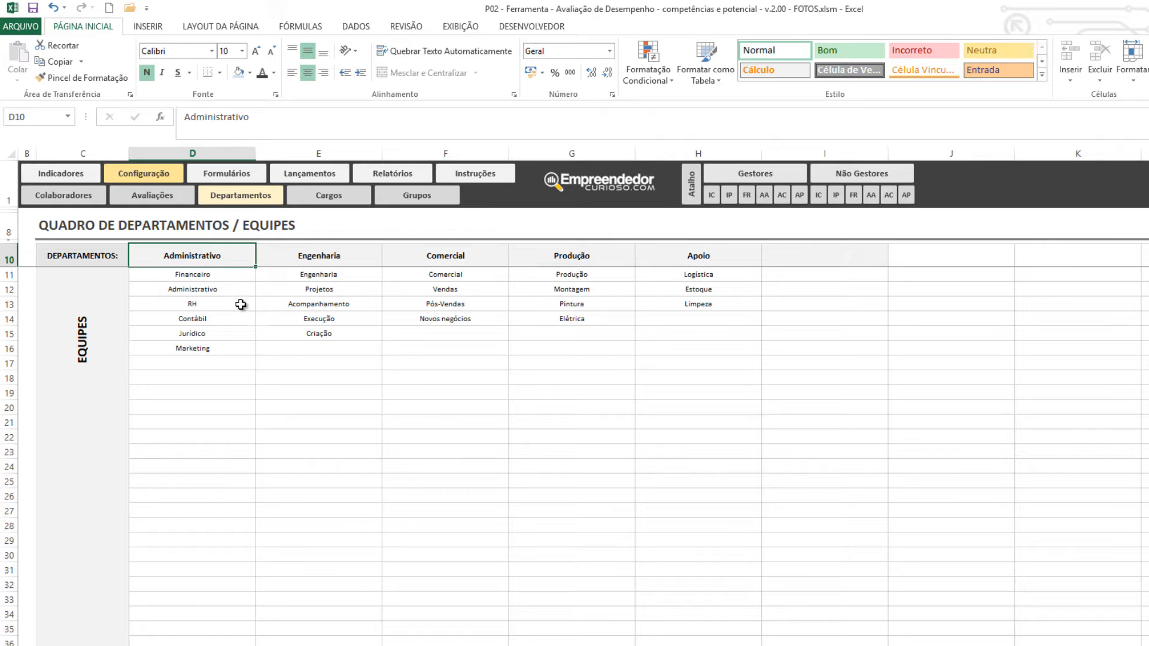
key("Down")
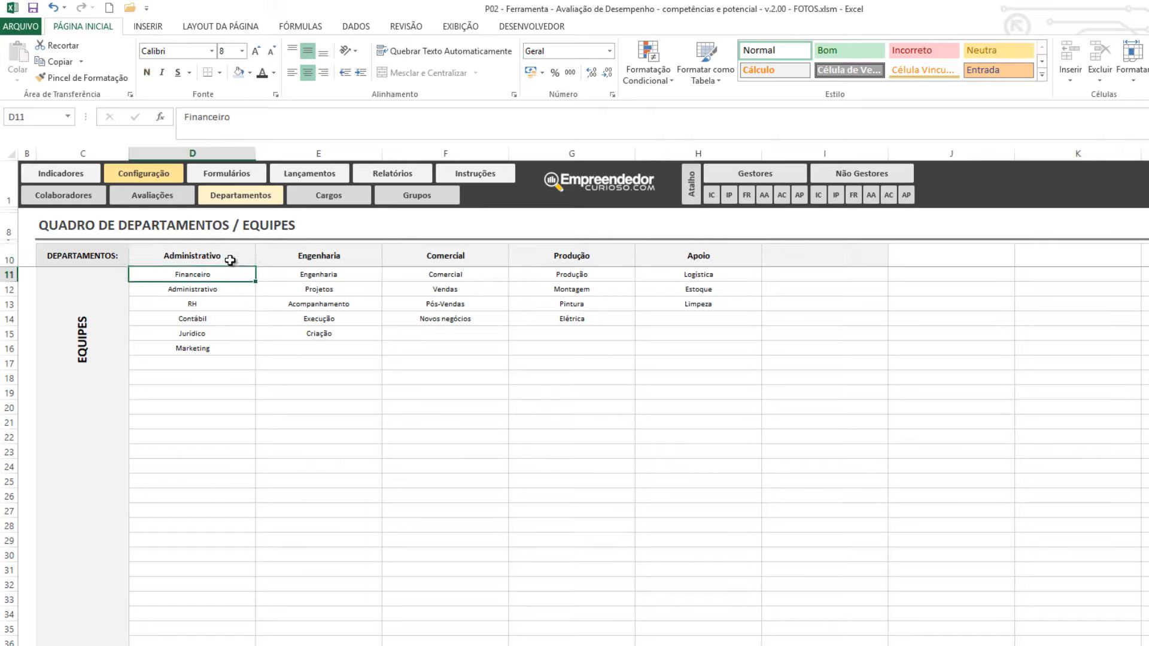
left_click(230, 260)
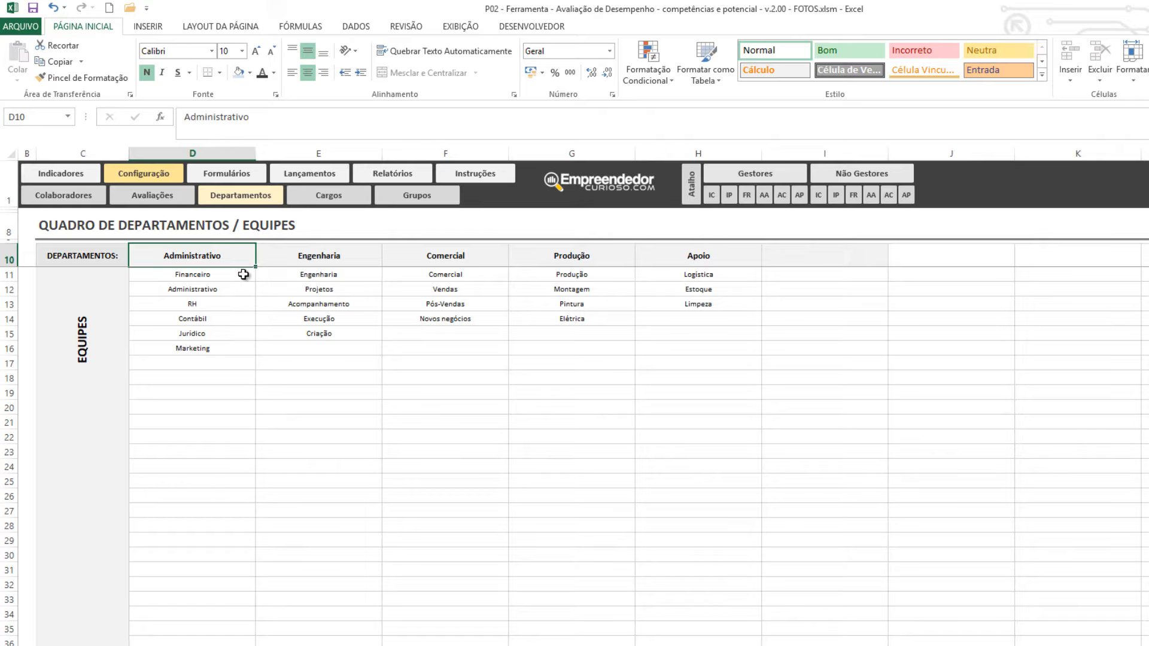
left_click_drag(243, 275, 225, 478)
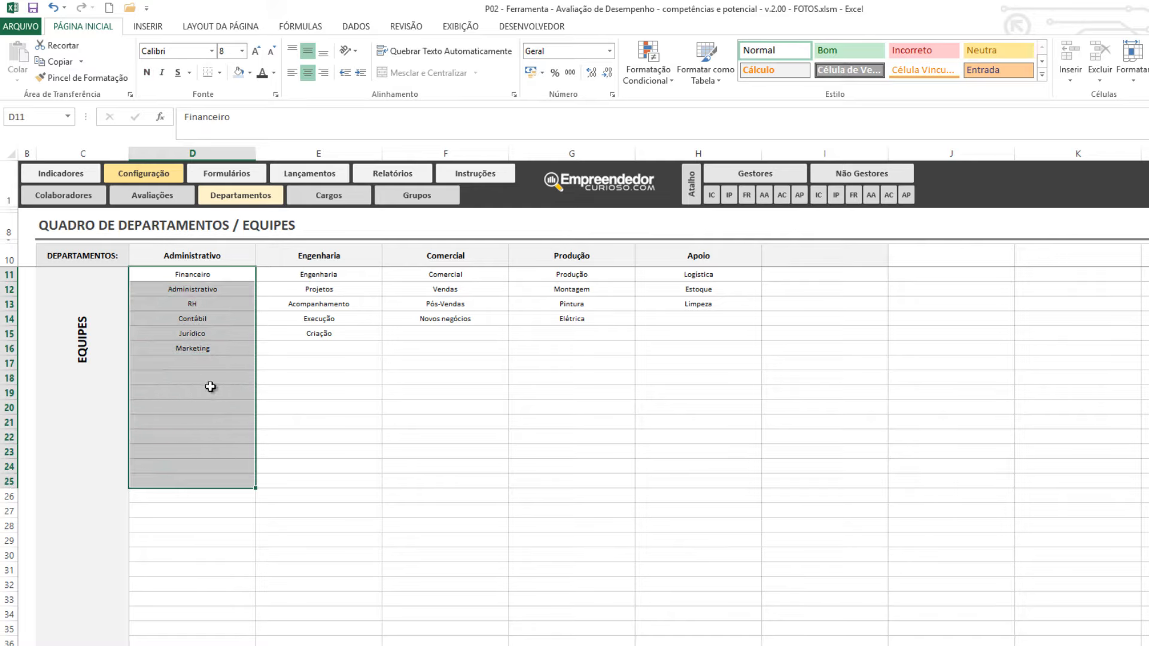
Go to the Lançamentos section and open the department and team lookup for cell X22, moving it aside to view its list
left_click(306, 175)
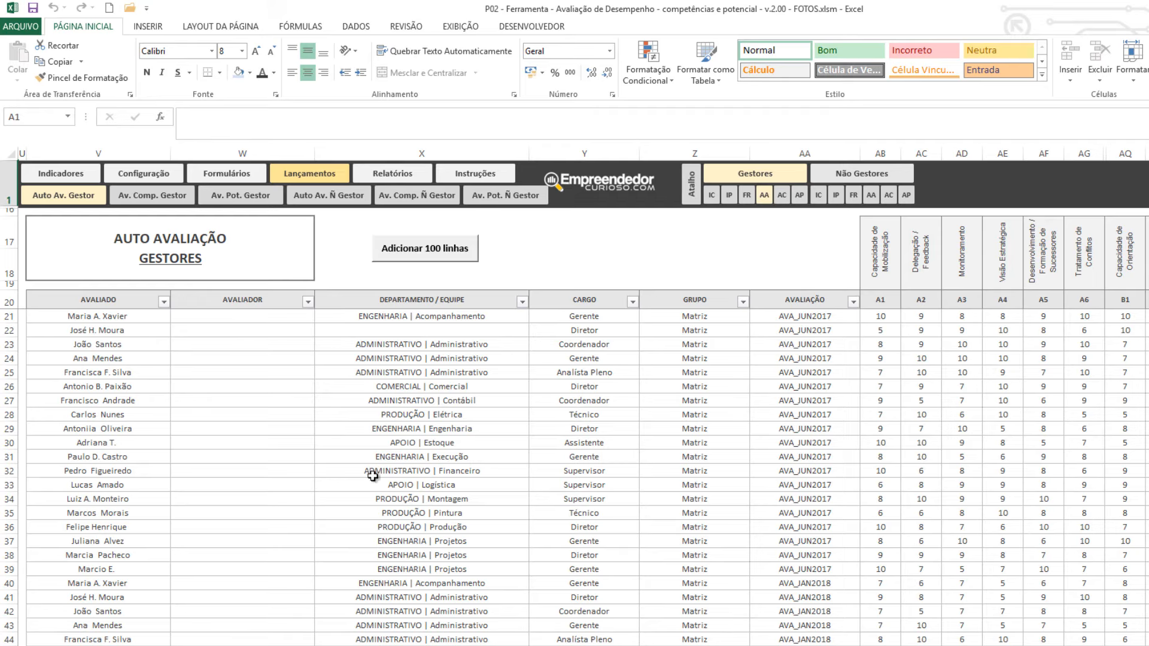
left_click(418, 330)
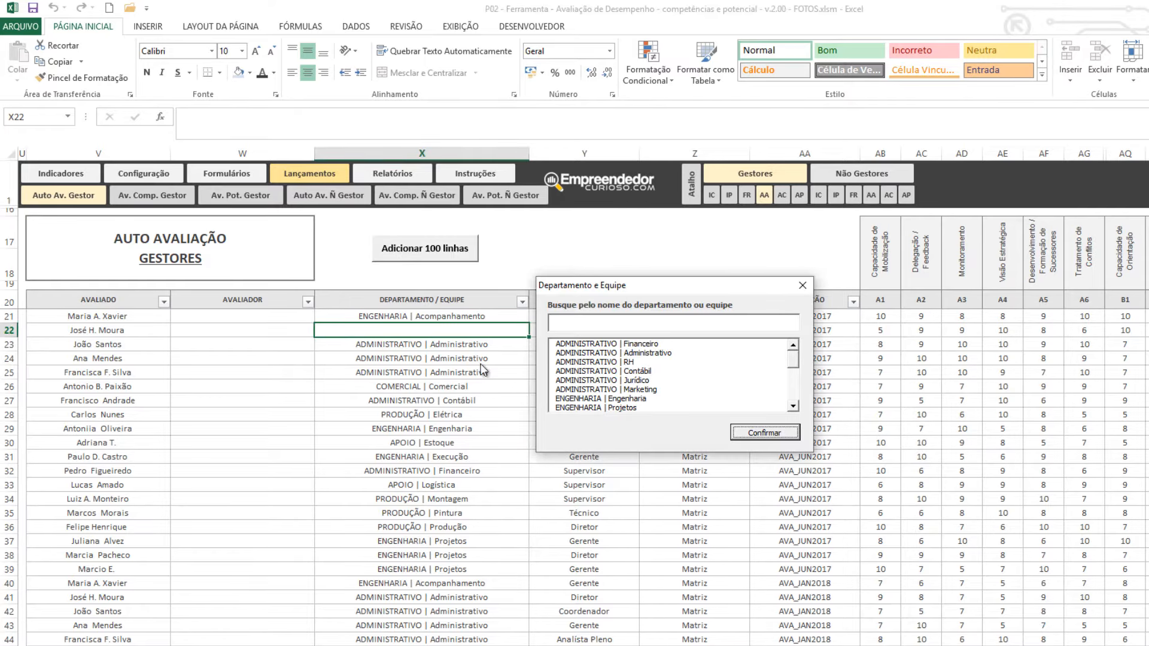
left_click_drag(648, 289, 251, 238)
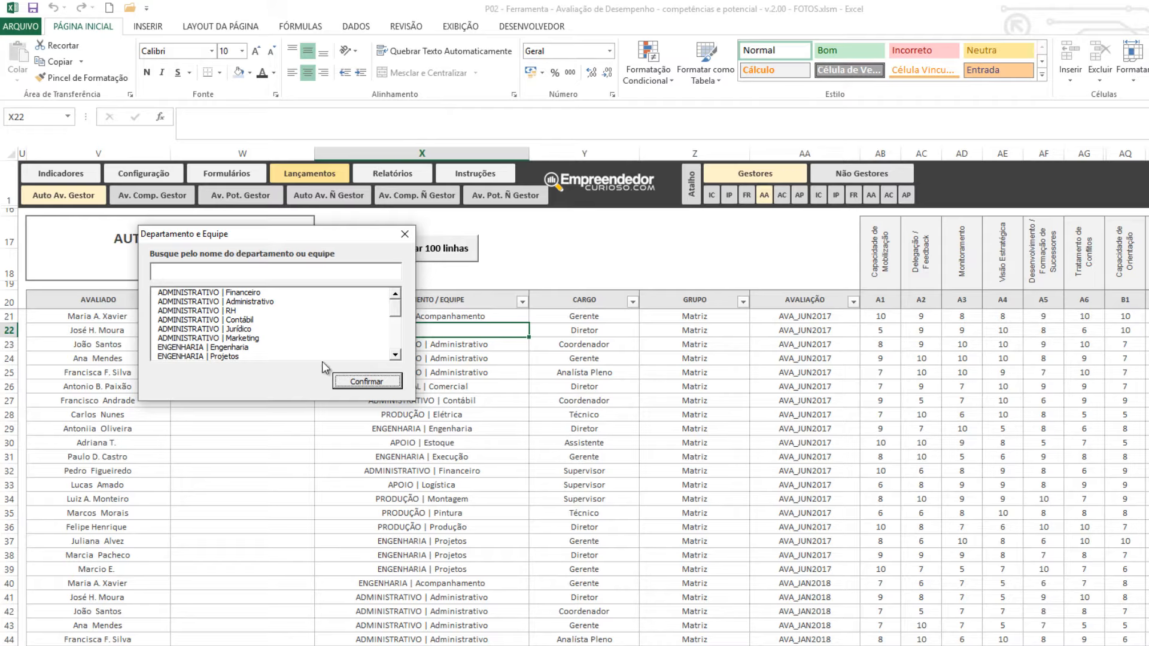
mouse_move(395, 309)
left_mouse_down()
mouse_move(396, 336)
mouse_move(391, 288)
left_mouse_up()
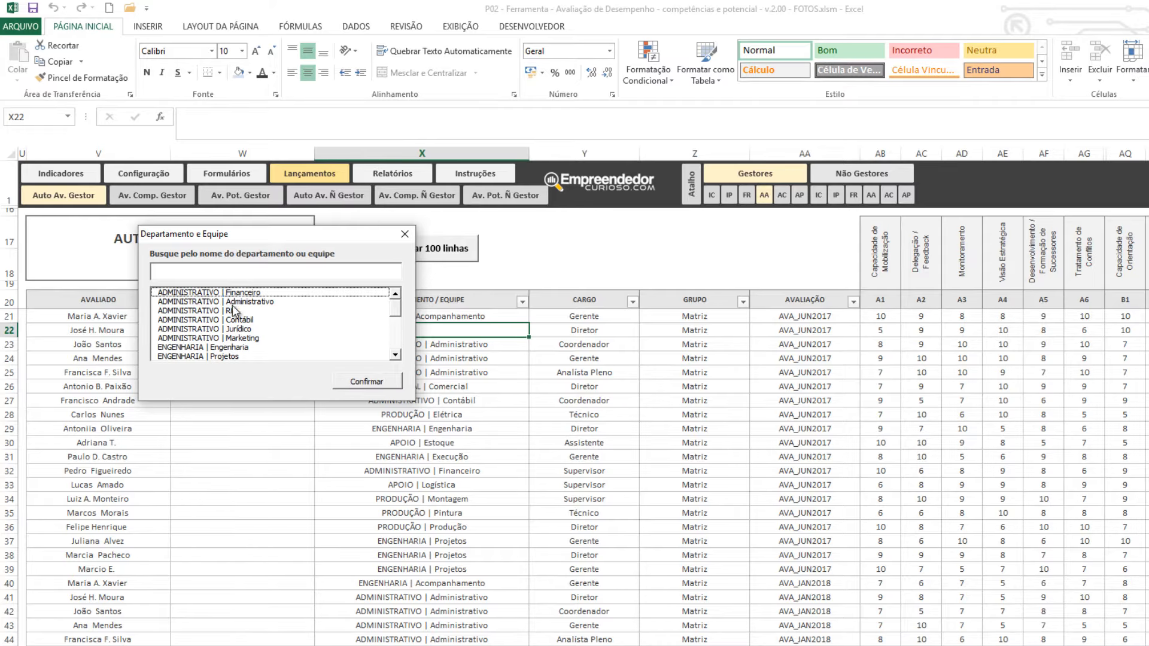
Search the department and team lookup for "enge" and "exce", then clear the search text
left_click(231, 270)
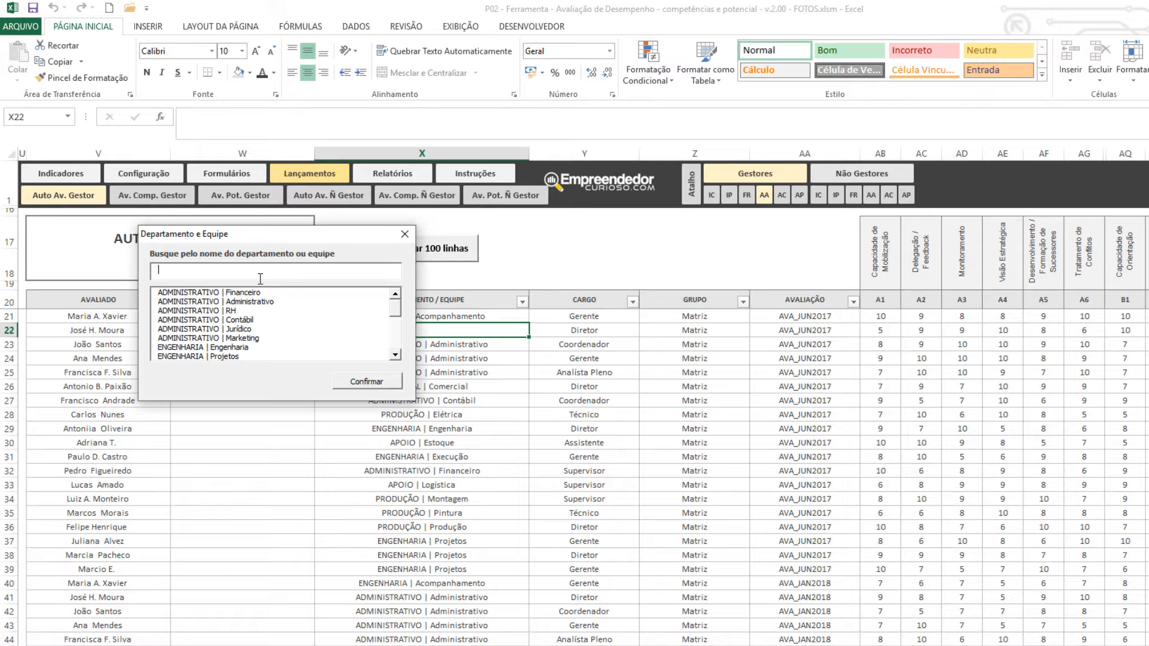
type("enge")
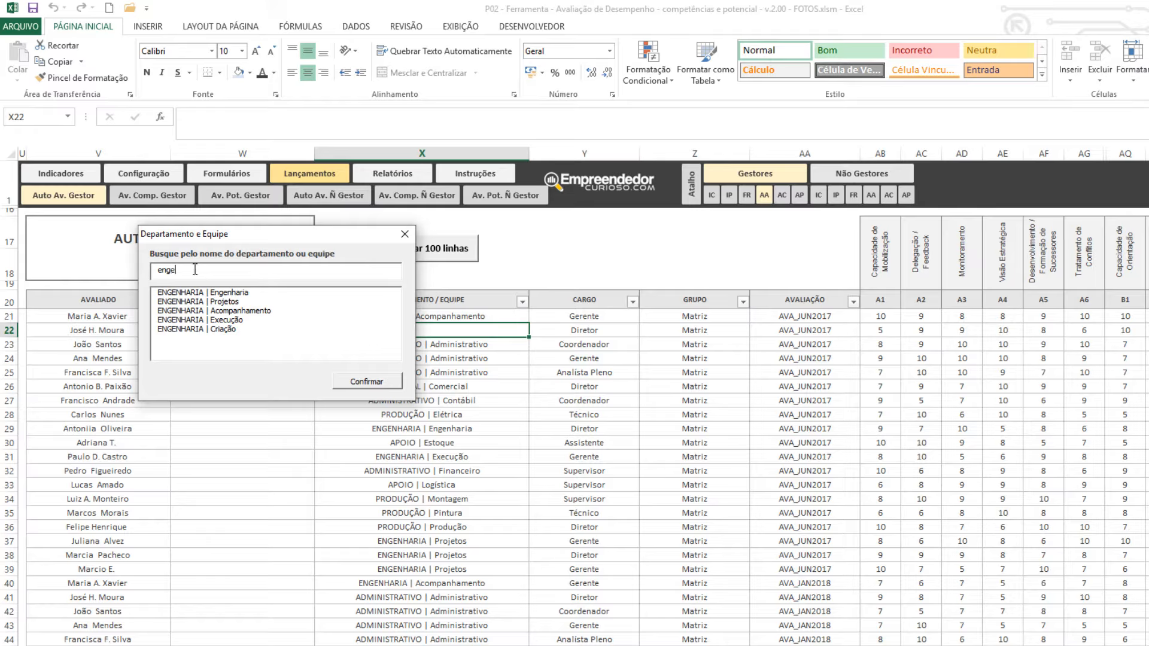
left_click_drag(195, 270, 106, 265)
type("exc")
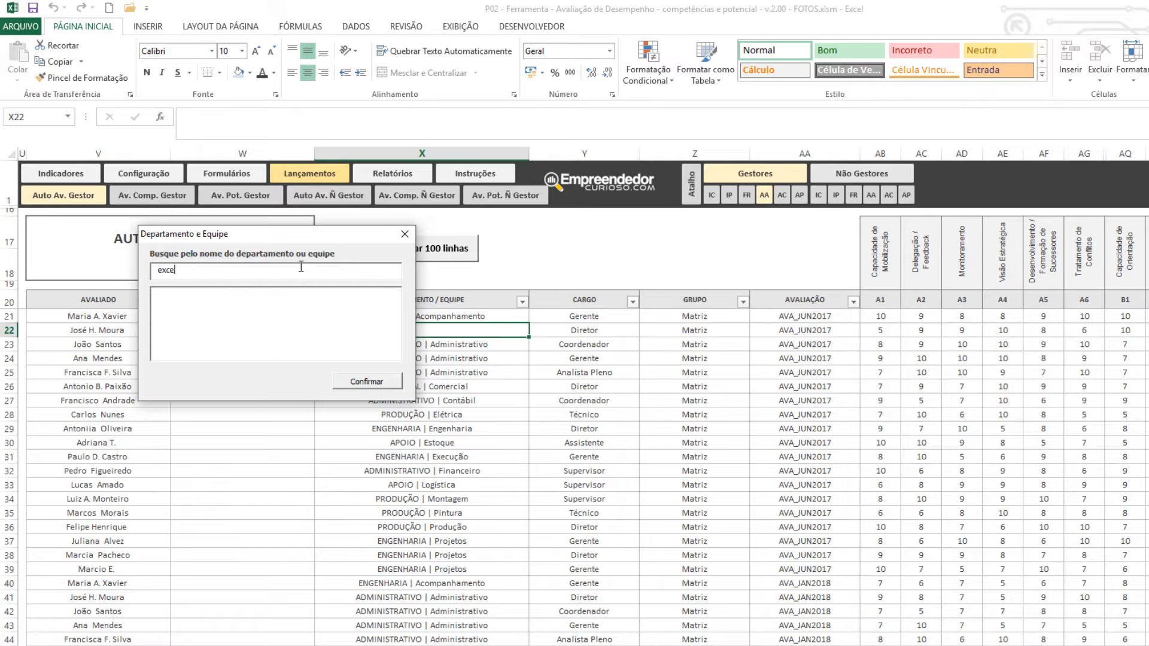
key("BackSpace")
key("BackSpace")
key("BackSpace")
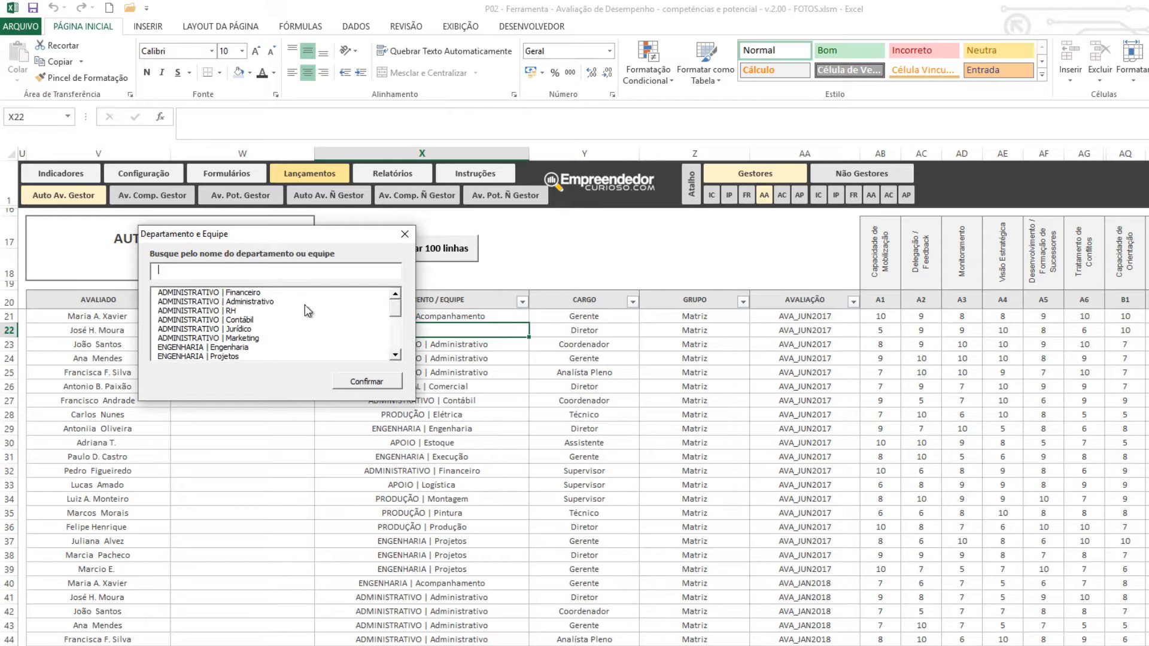
Close the department and team lookup without choosing an entry and view the combined value in cell X21
left_click(404, 234)
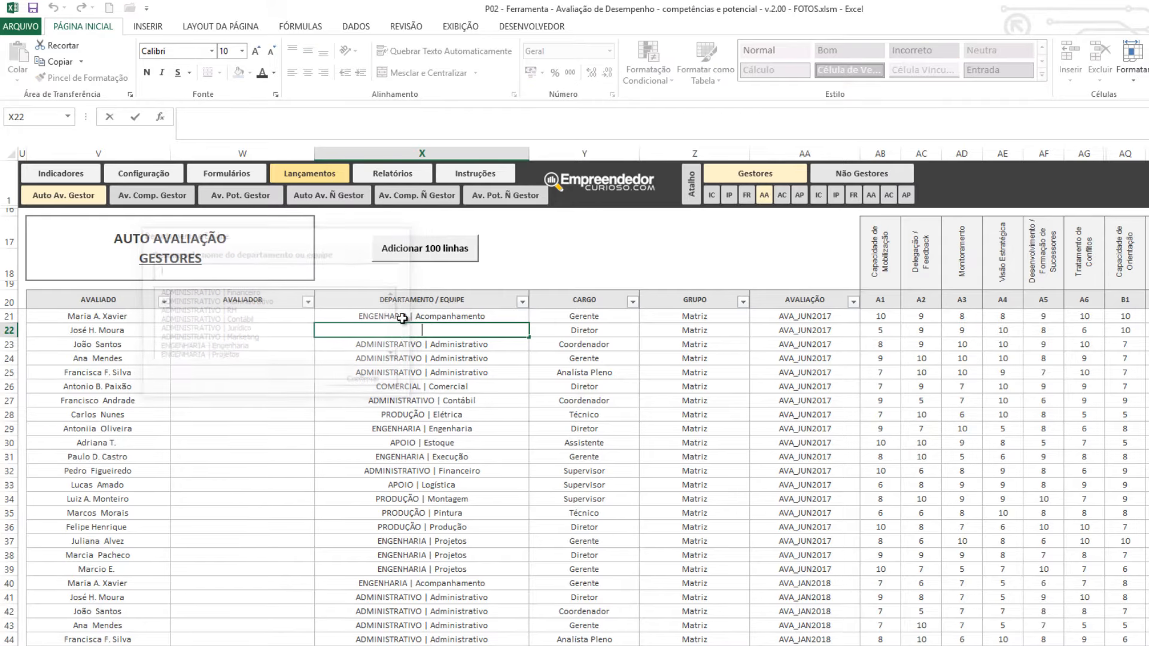
left_click(397, 369)
left_click(438, 317)
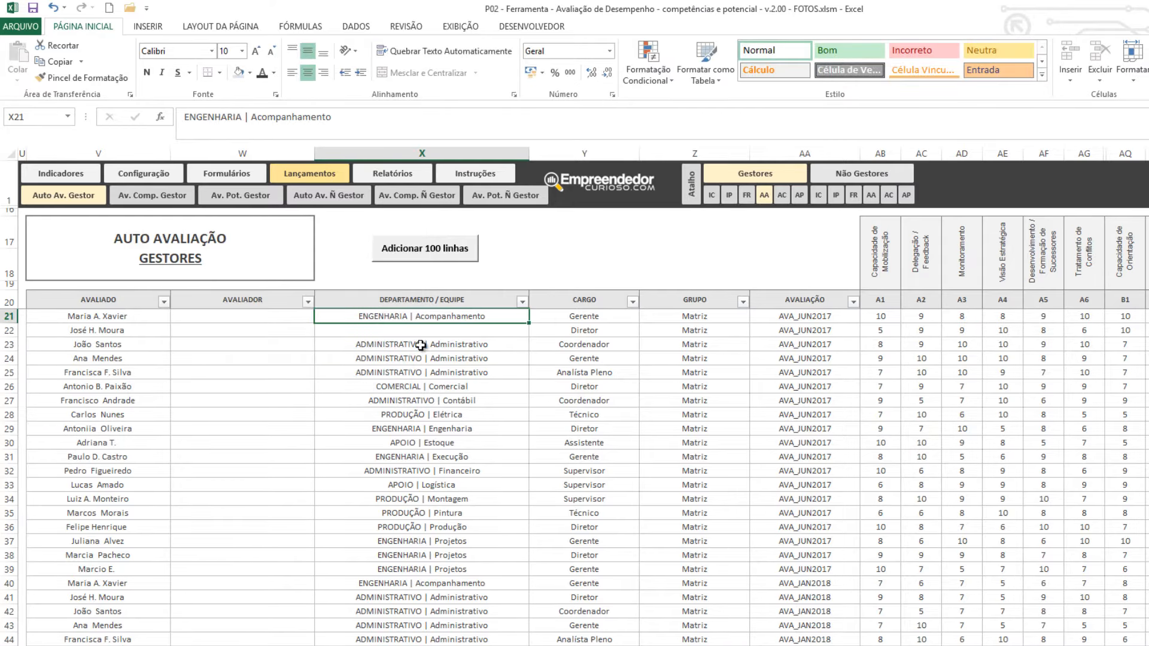
Return to Plan1 of the Pasta1 workbook and go to the empty Venda table in column H
left_click(407, 388)
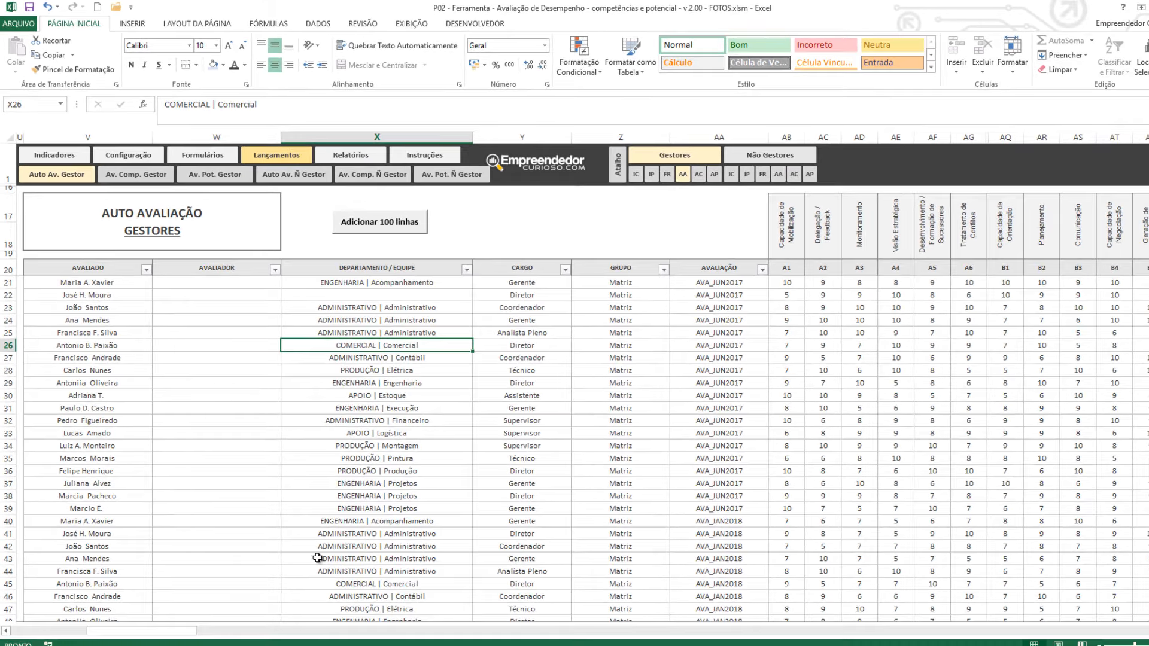
mouse_move(234, 643)
left_click(163, 620)
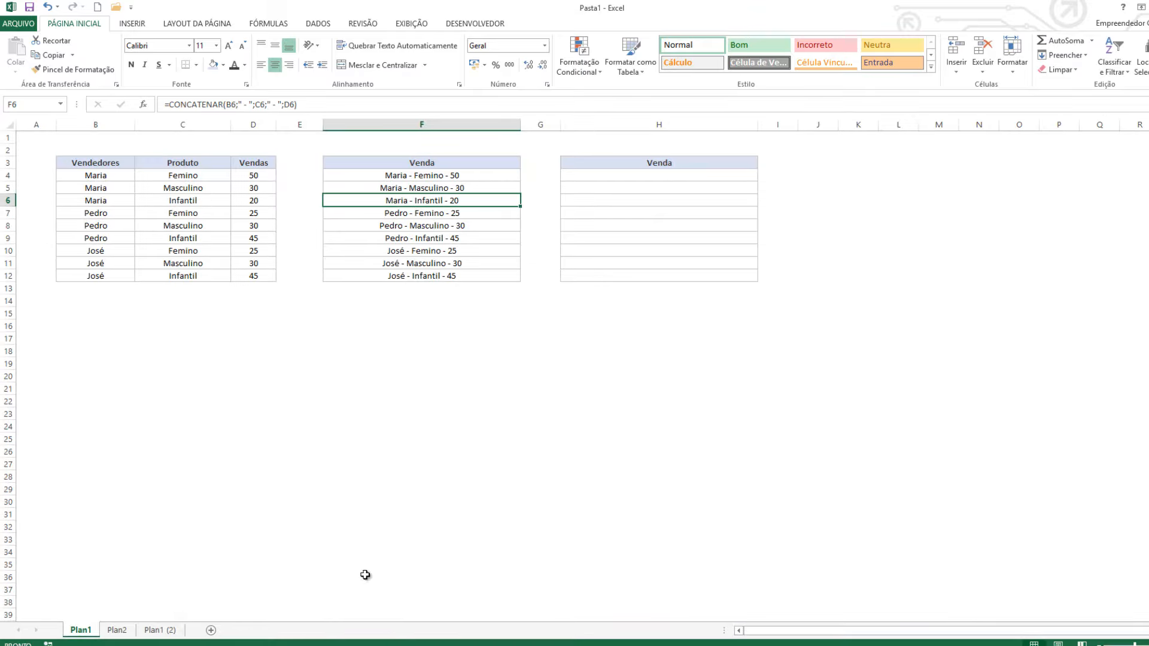
left_click(383, 301)
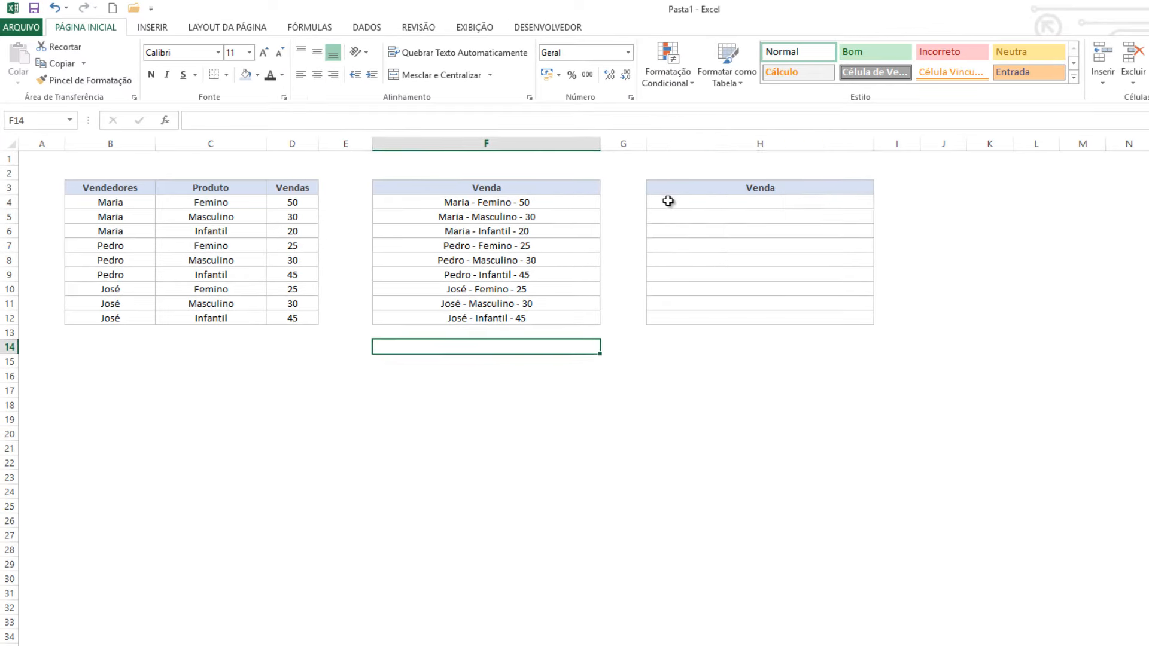
left_click(578, 174)
Fit column F to its combined Venda values with slight extra width, and narrow the blank spacer columns E and G
left_click(456, 144)
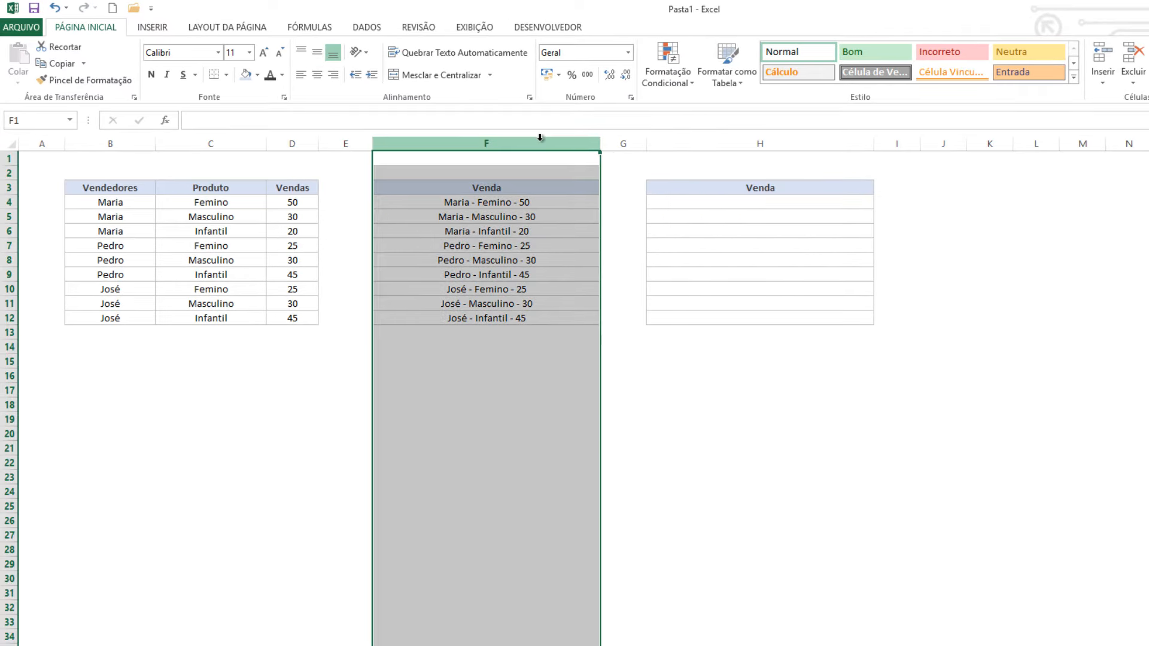
double_click(600, 144)
left_click(390, 177)
left_click(345, 143)
left_click(499, 144, "ctrl")
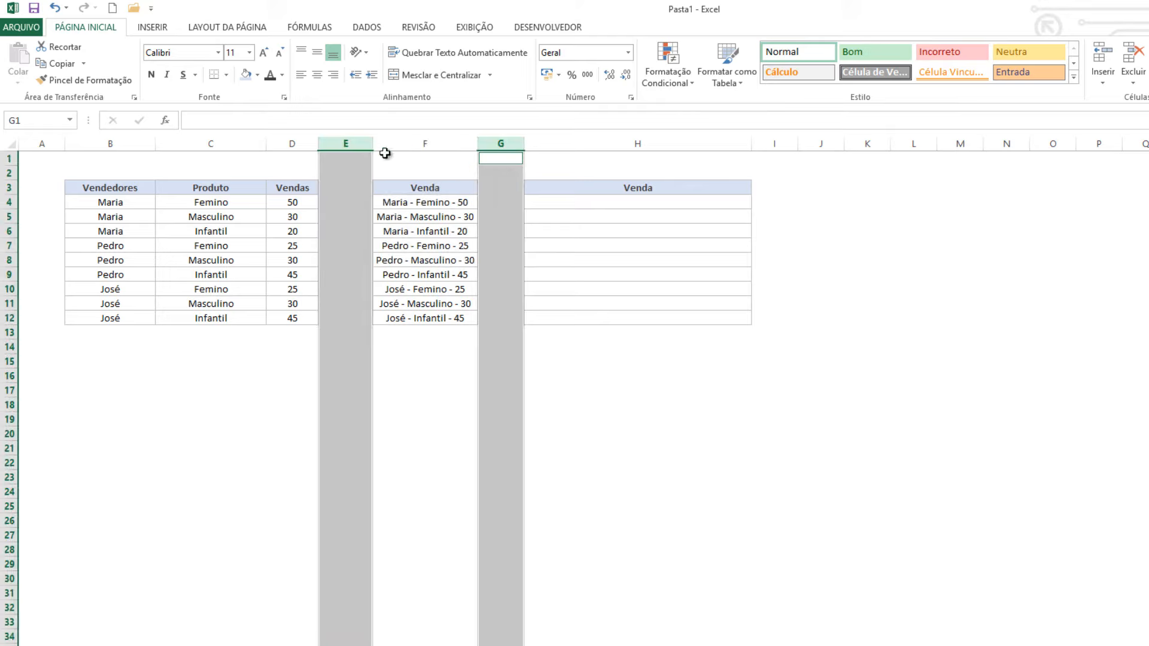
left_click_drag(372, 143, 336, 148)
left_click(516, 243)
left_click(500, 203)
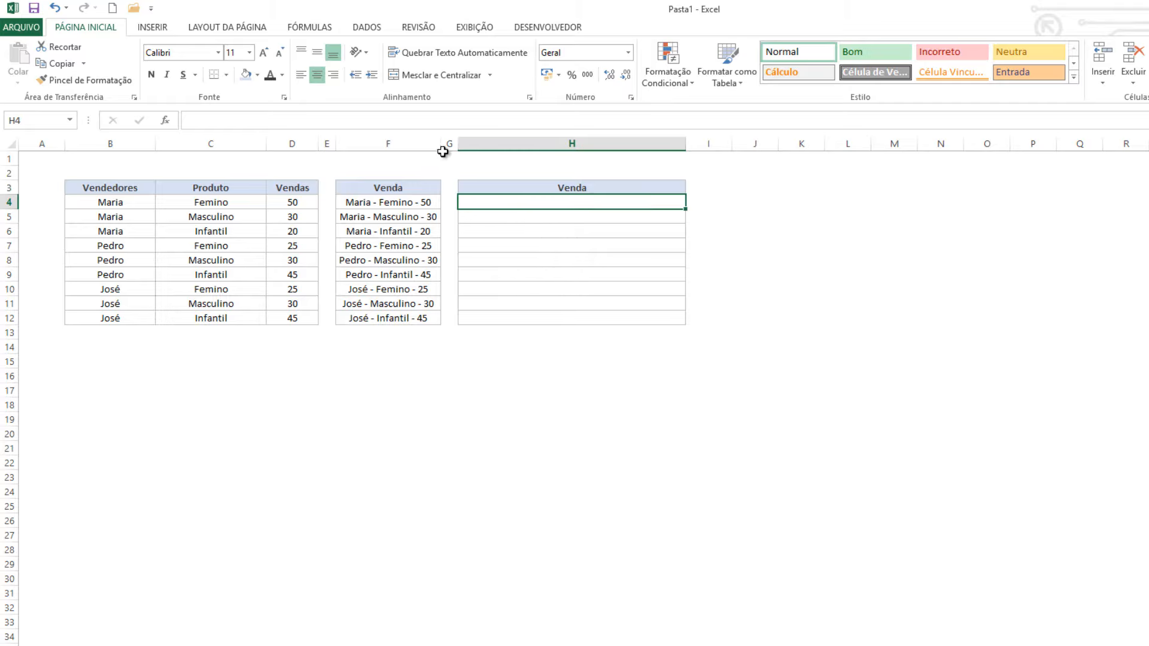
left_click_drag(441, 147, 460, 148)
Change the header in cell B3 to "Vendedor"
left_click(379, 197)
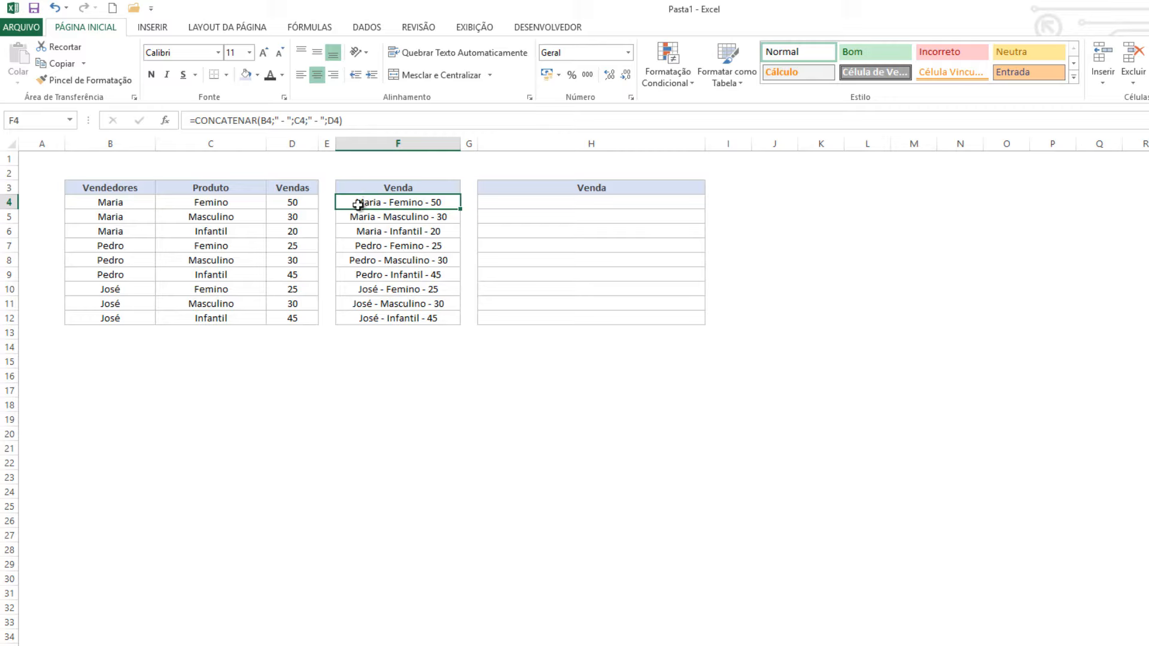
left_click(108, 188)
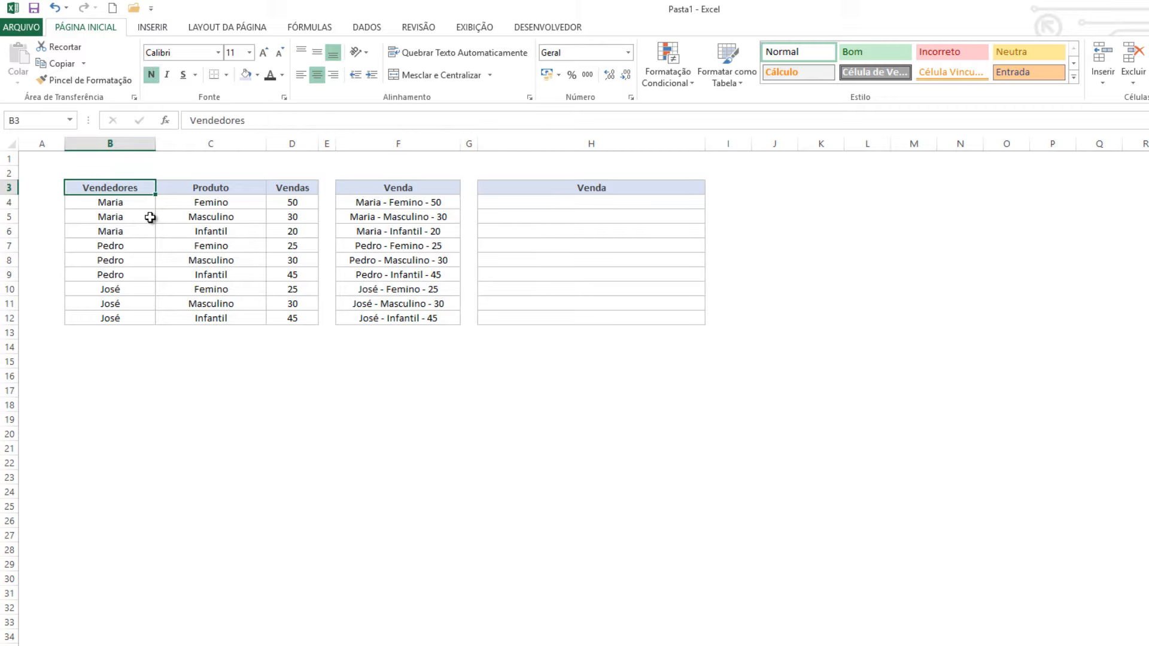
type("Vended")
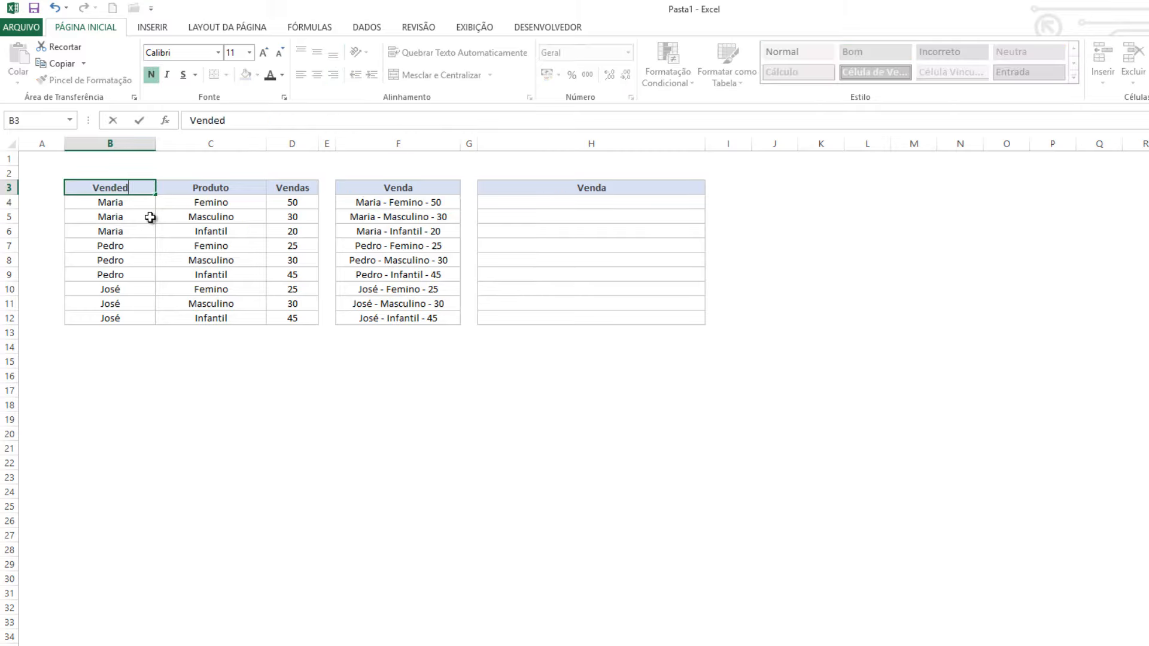
type("or")
left_click(200, 188)
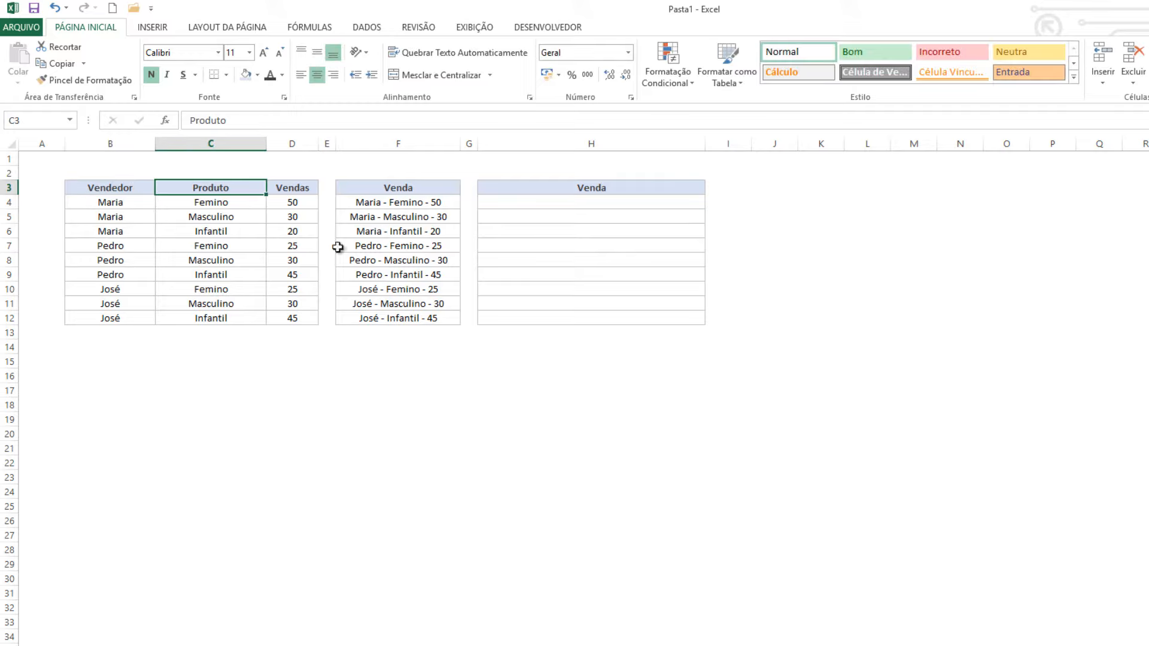
Compare the Vendedor, Produto and Vendas headers and the sales value in D4 with the combined text in F4
left_click(365, 203)
left_click(124, 189)
key("Return")
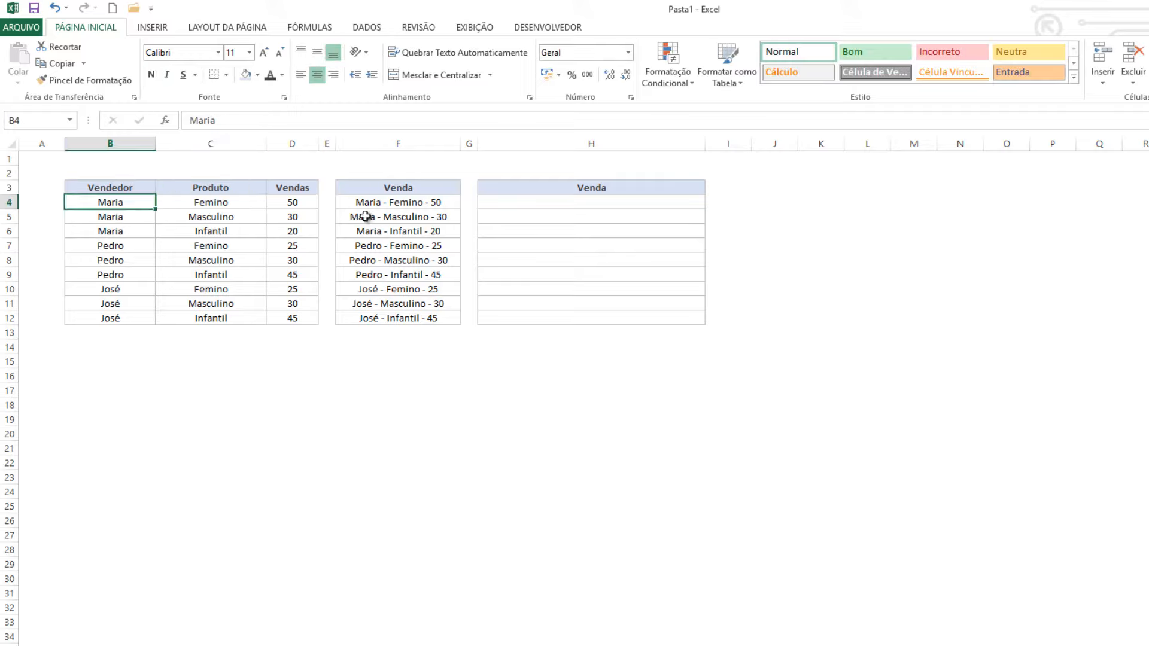
left_click(239, 189)
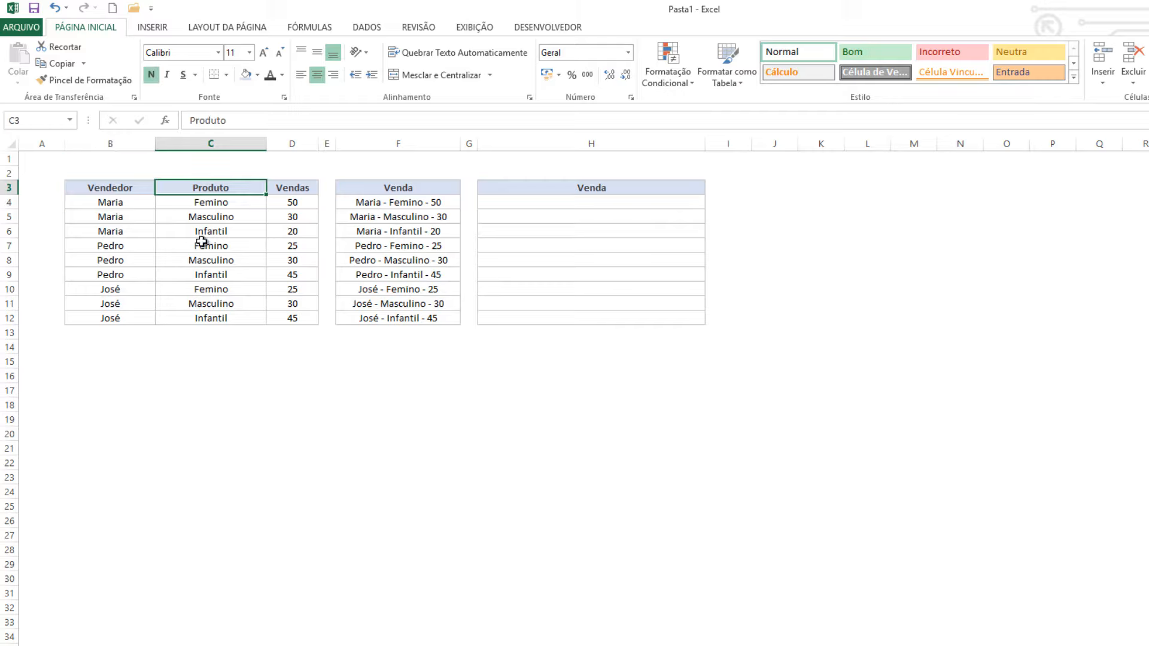
left_click(414, 203)
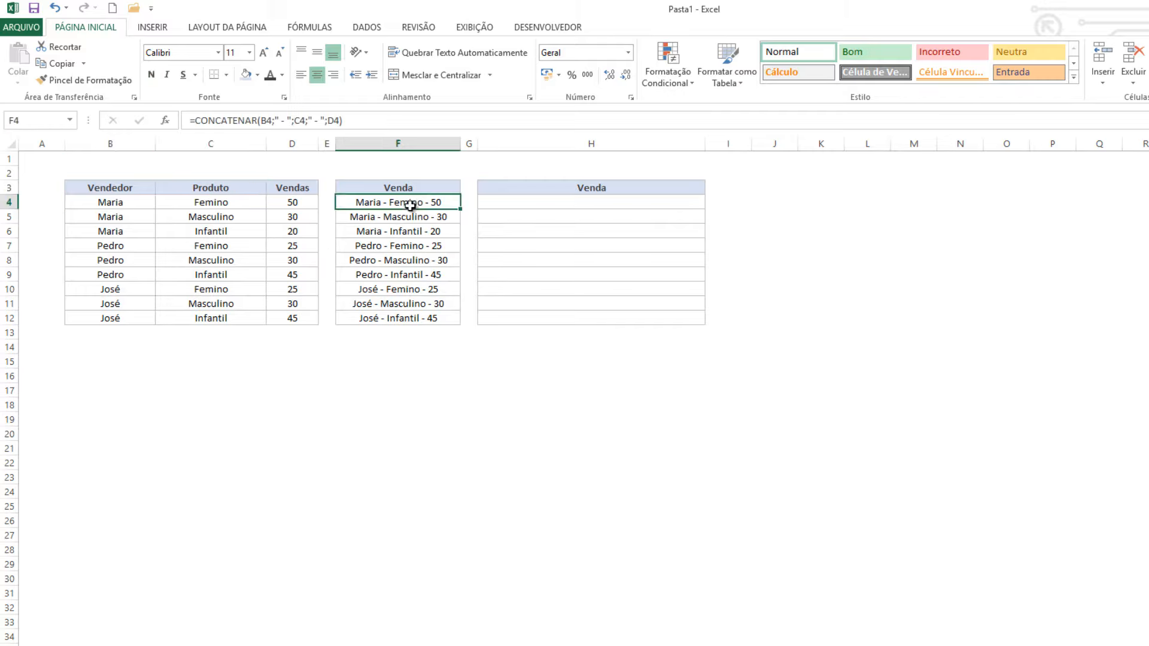
left_click(296, 192)
left_click(298, 204)
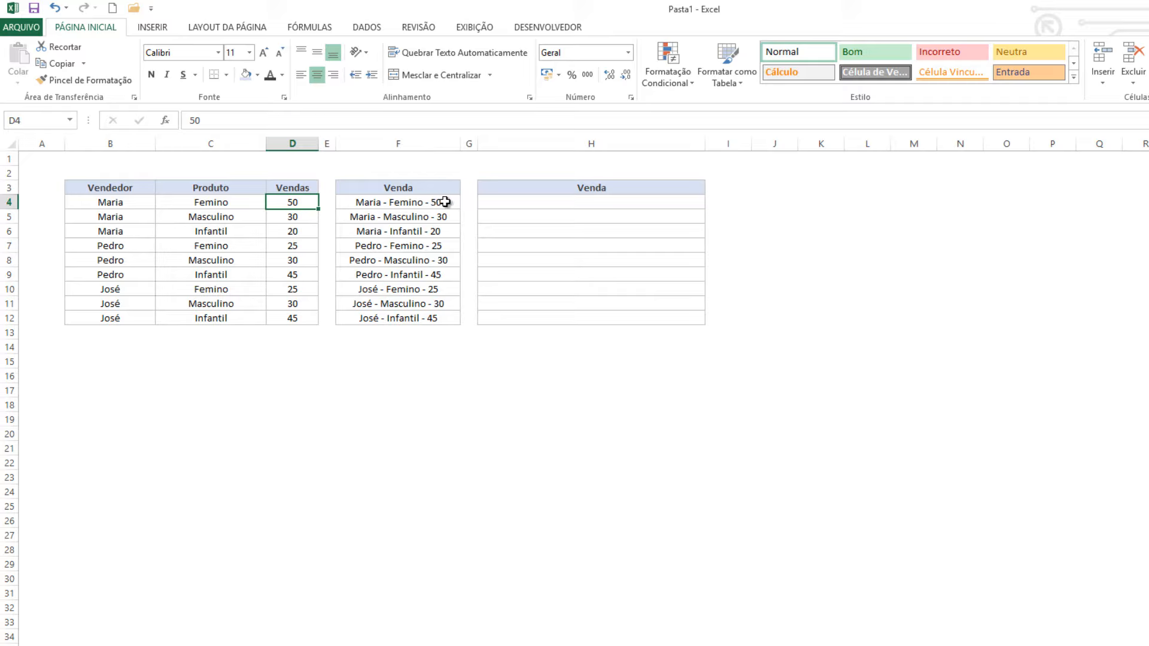
left_click(450, 199)
Start a CONCATENAR formula in cell H4 with the absolute reference $B$3 to the Vendedor header as first argument
left_click(509, 202)
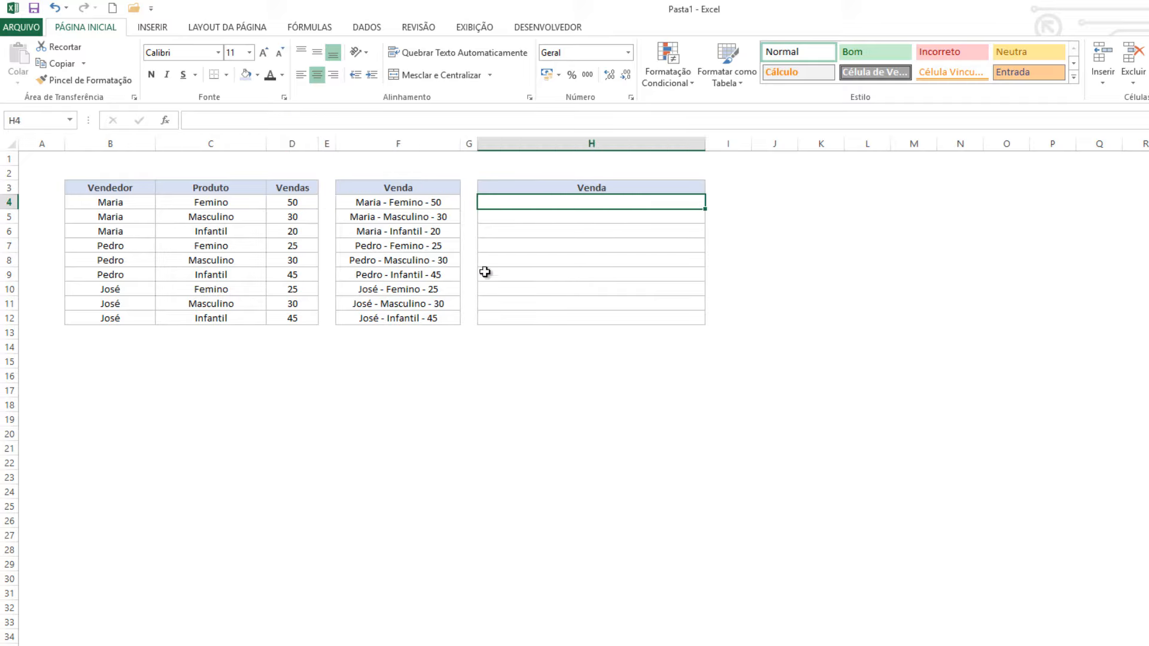
type("=conc")
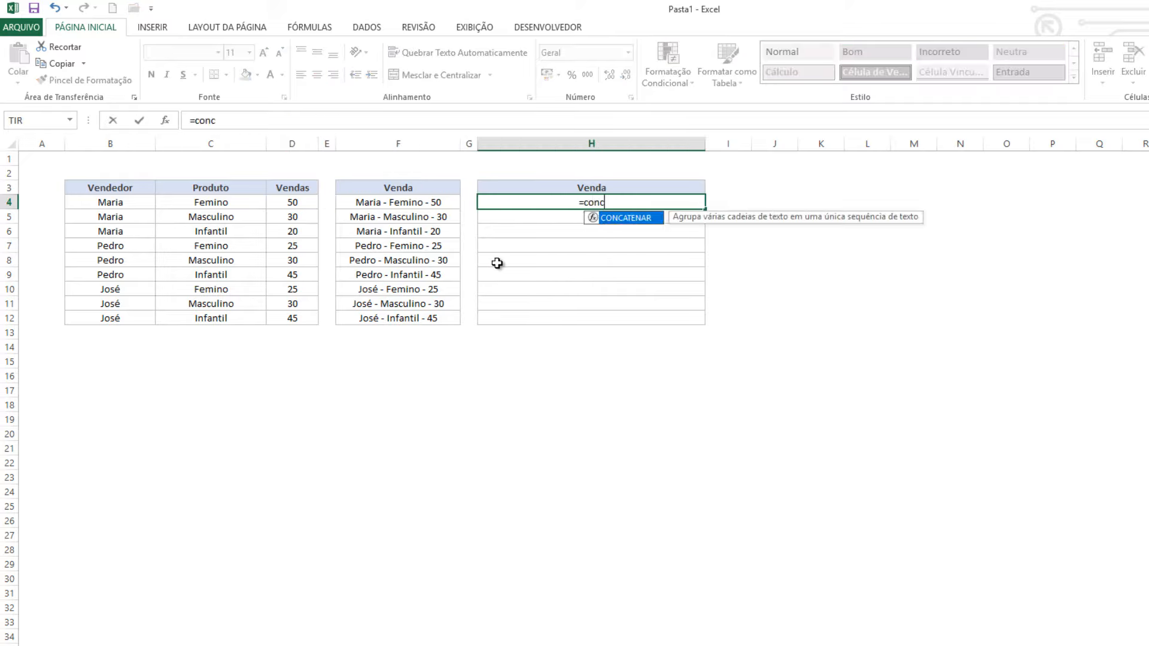
key("Tab")
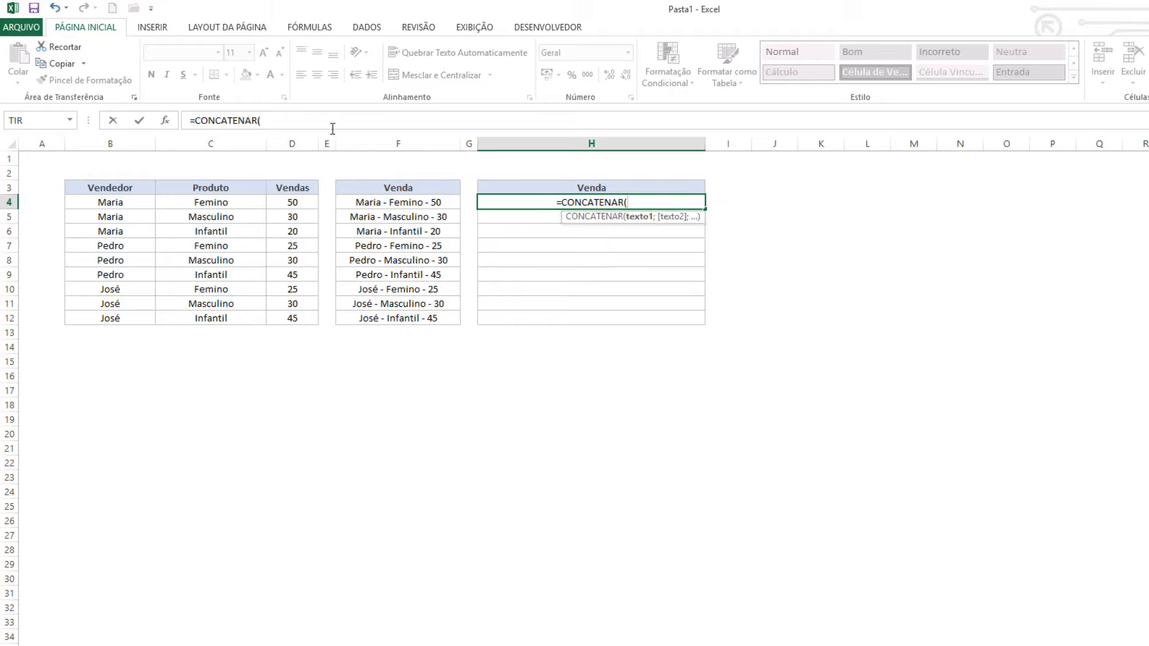
left_click(133, 188)
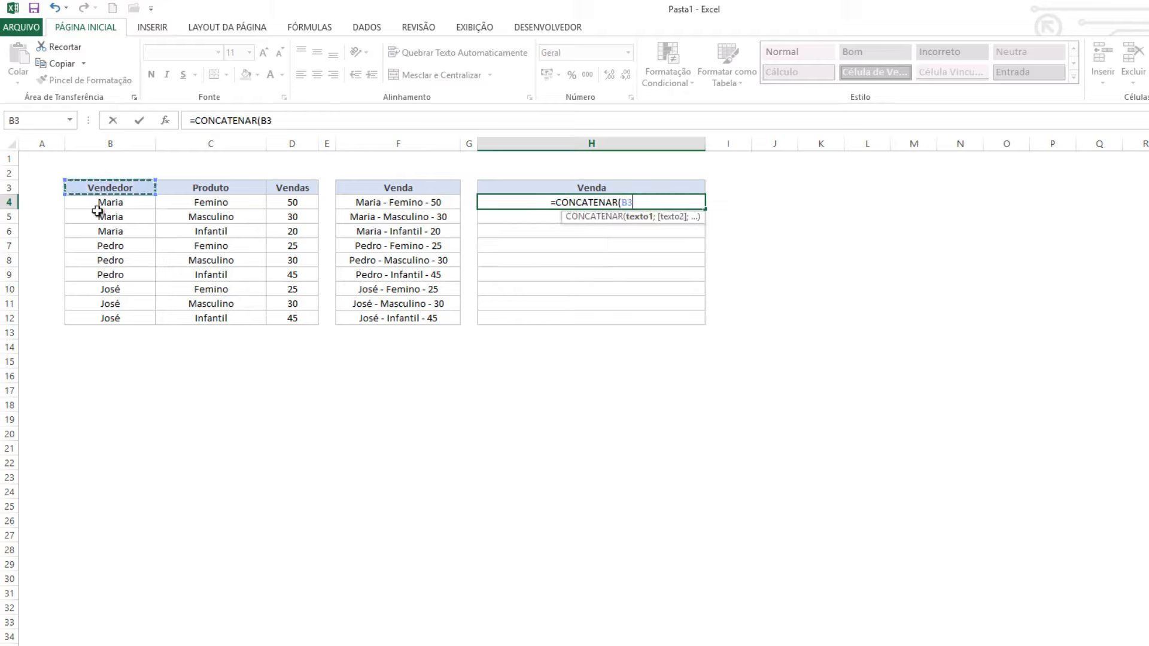
key("F4")
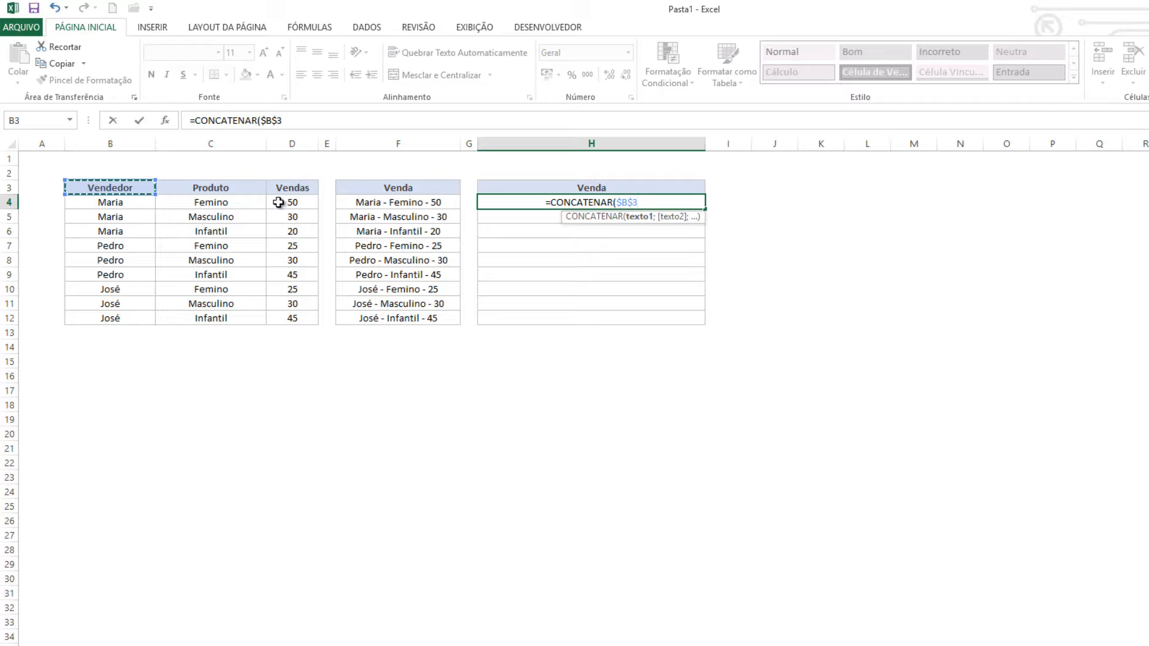
type(";")
key("BackSpace")
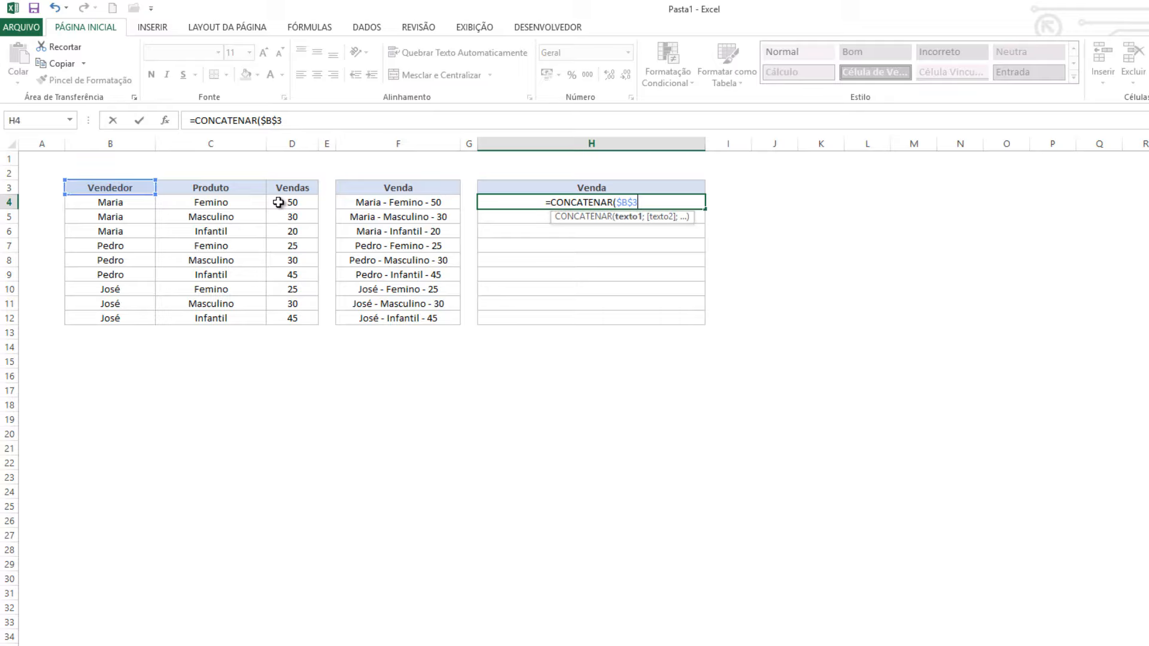
Complete the H4 formula with the separator ": " and the seller in B4, as =CONCATENAR($B$3;": ";B4)
type(";\"")
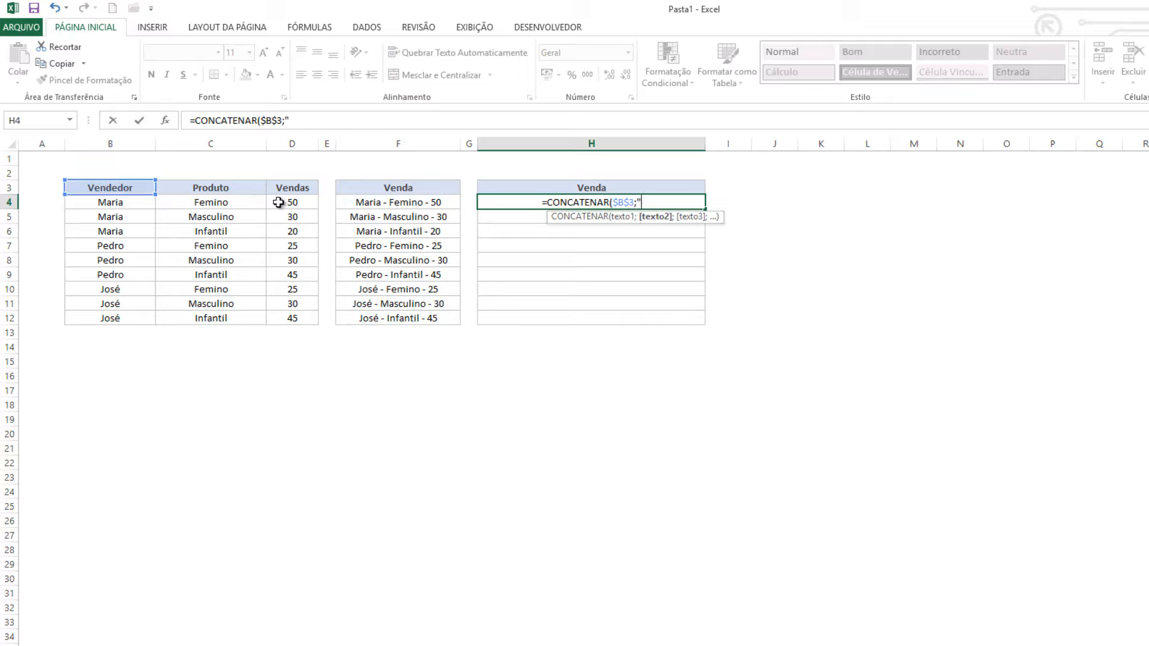
type(":\"")
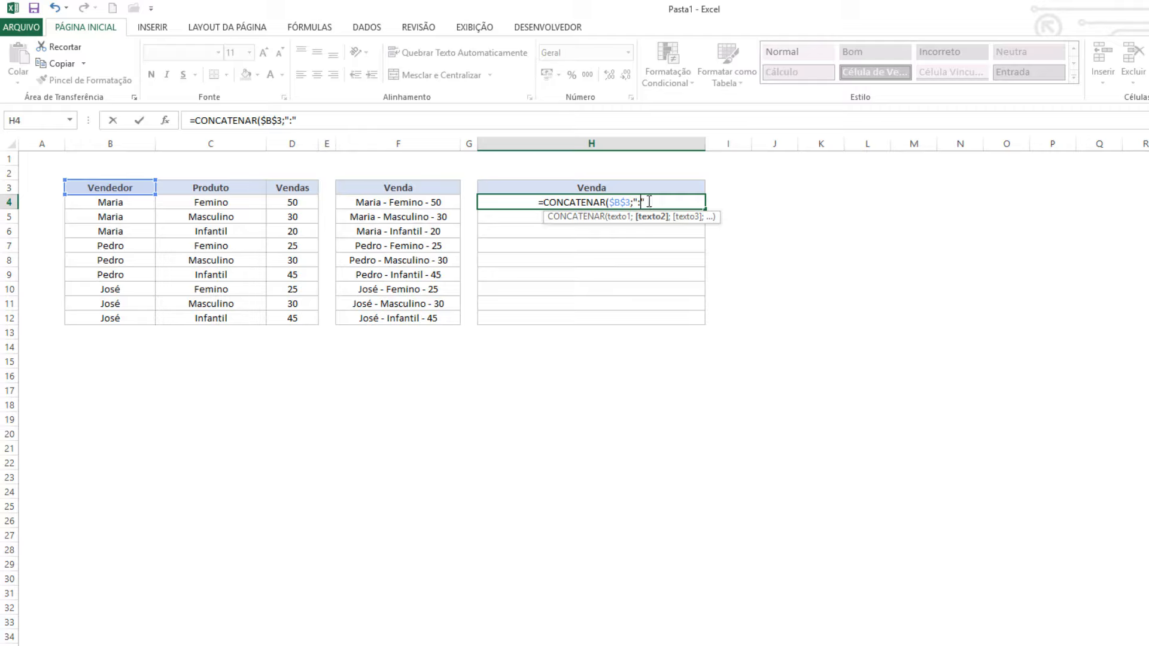
key("BackSpace")
type("\"")
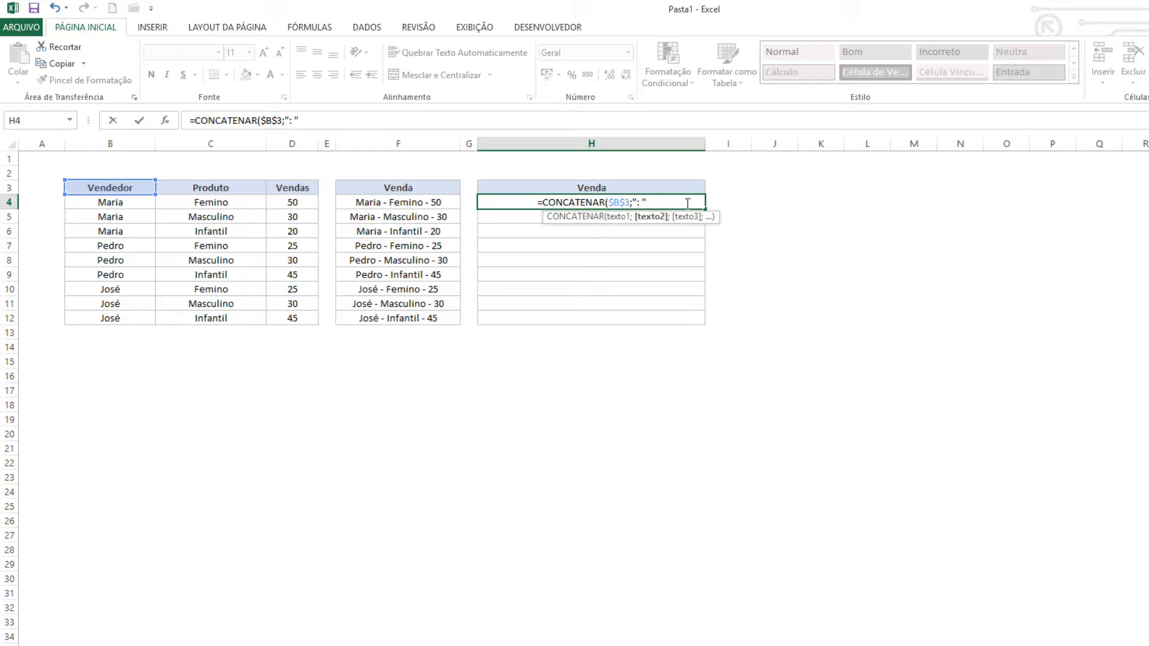
type(";")
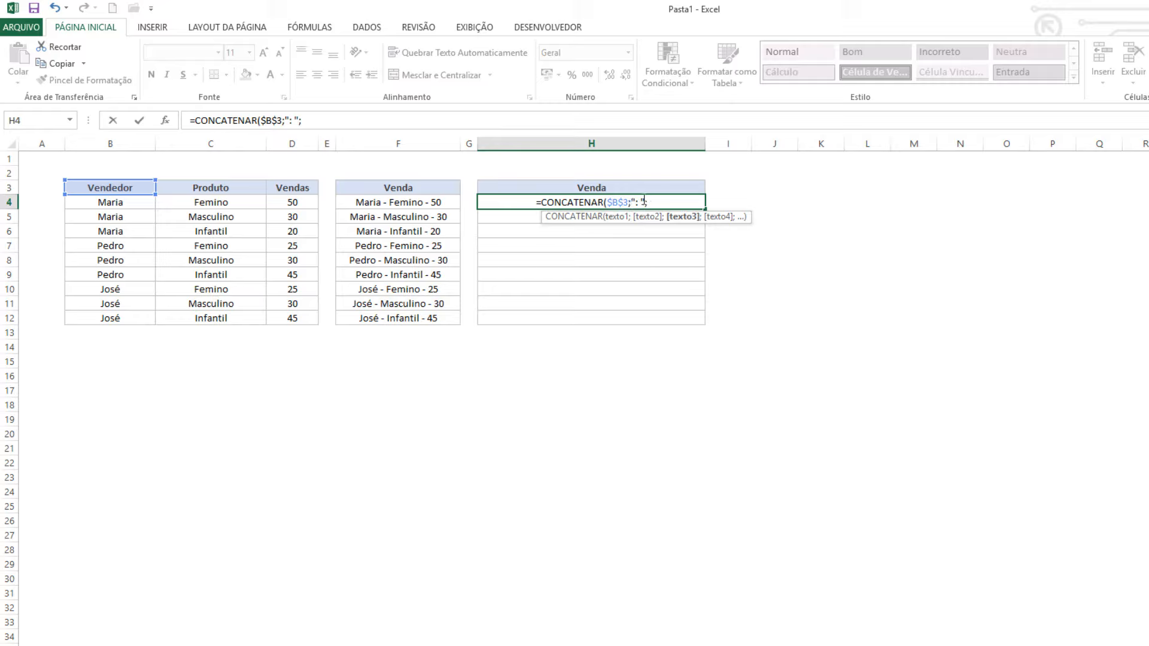
left_click(121, 203)
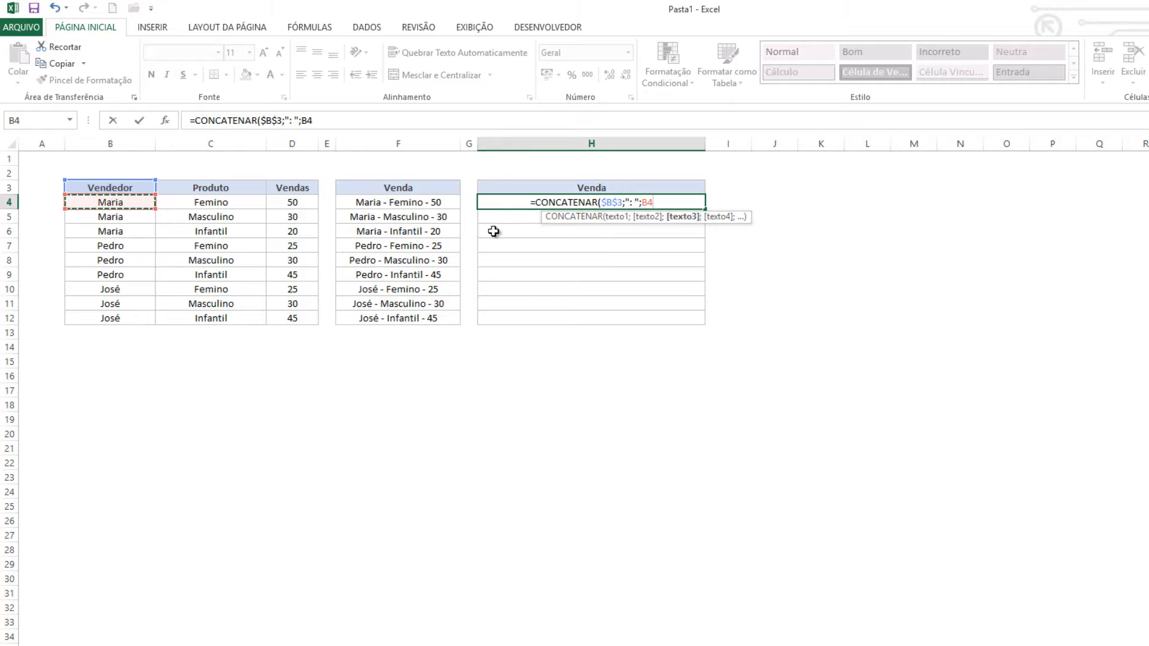
type(")")
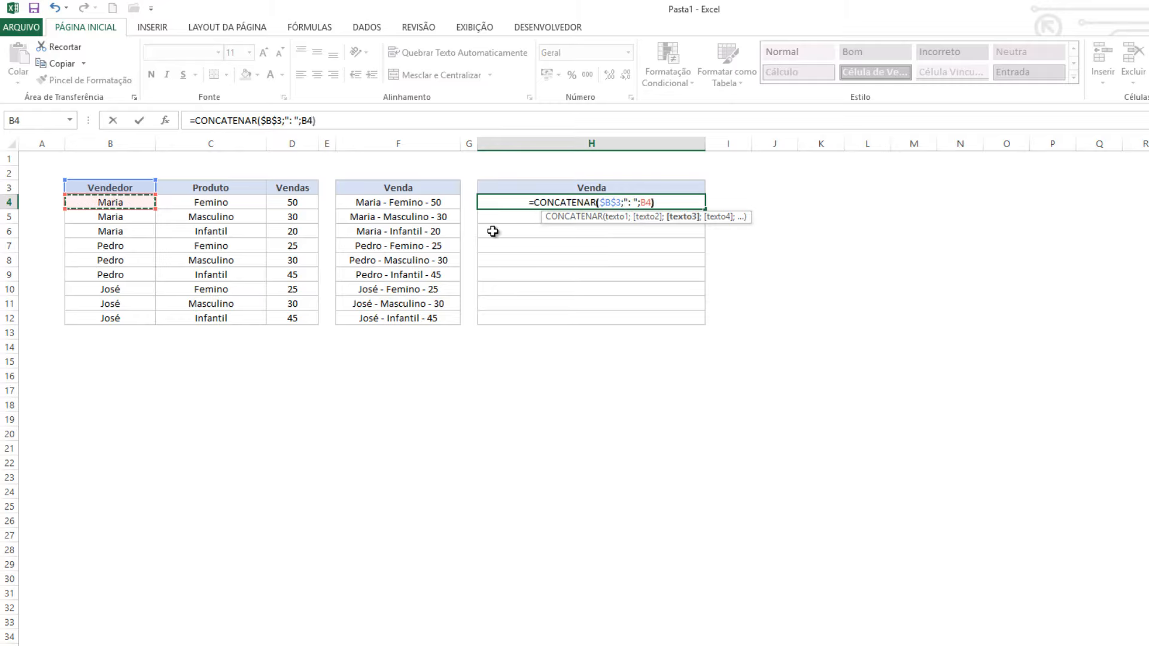
key("Return")
key("Up")
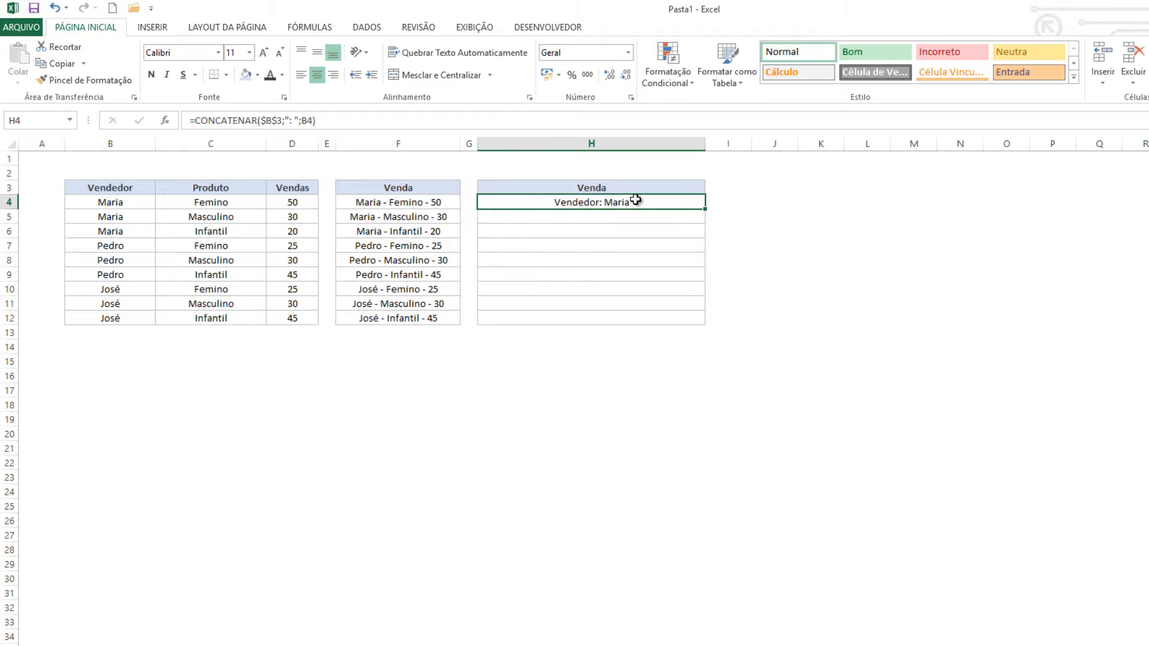
Extend the H4 formula after B4 with the separator " - " and an empty final argument
left_click(337, 121)
left_click(314, 120)
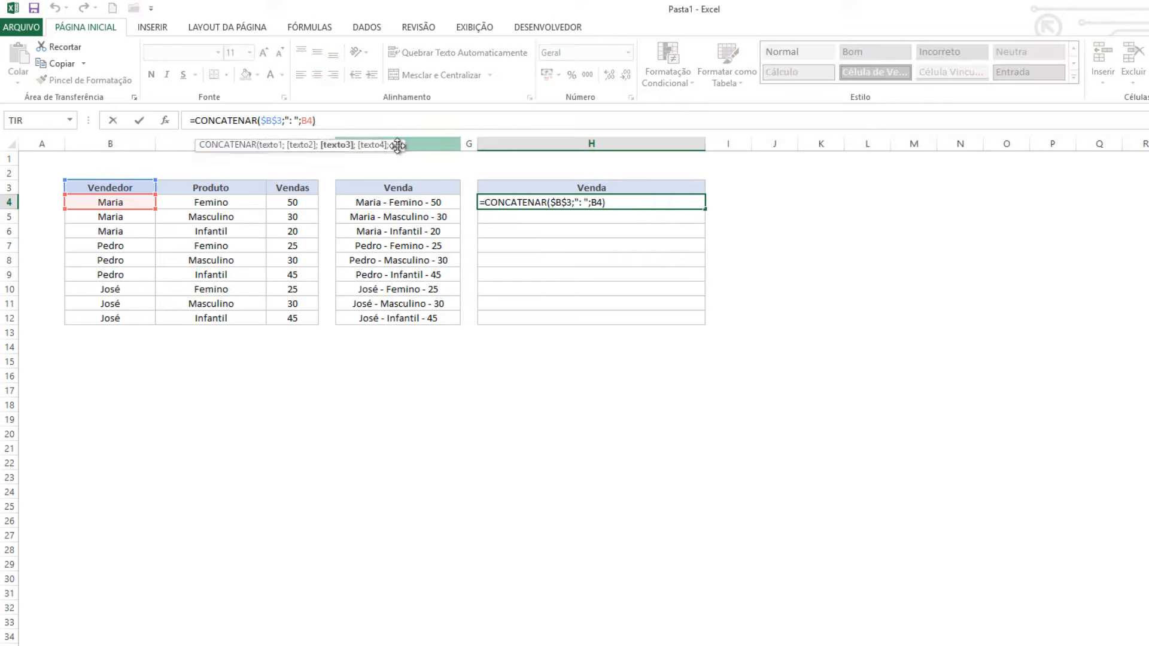
type(";\" -")
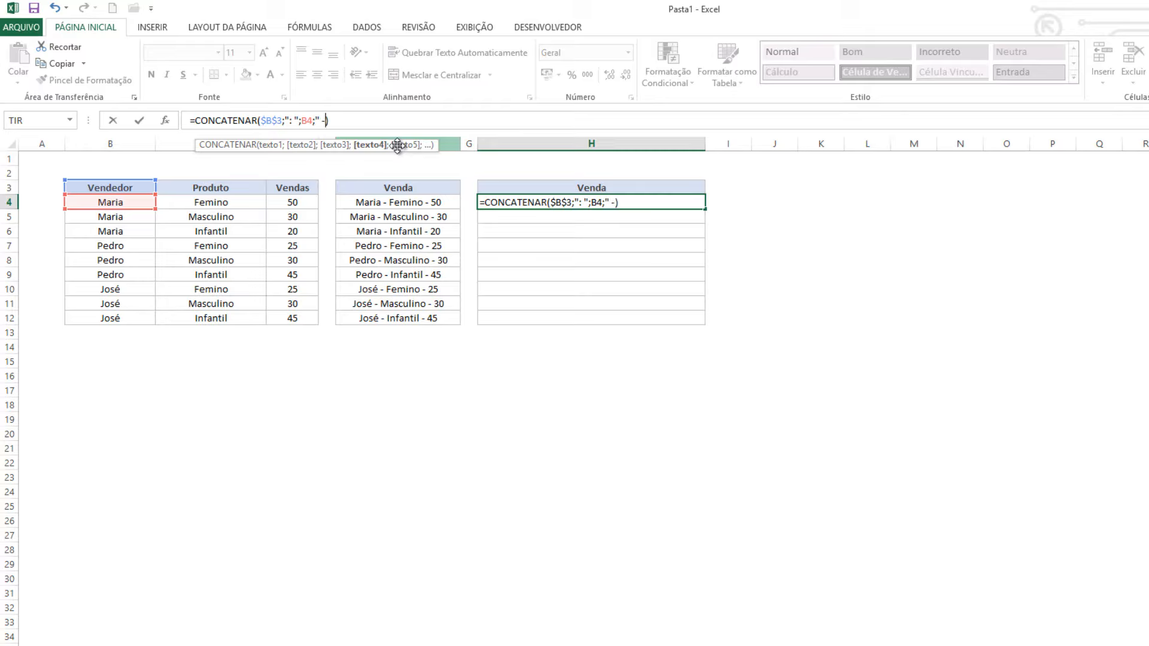
type(";")
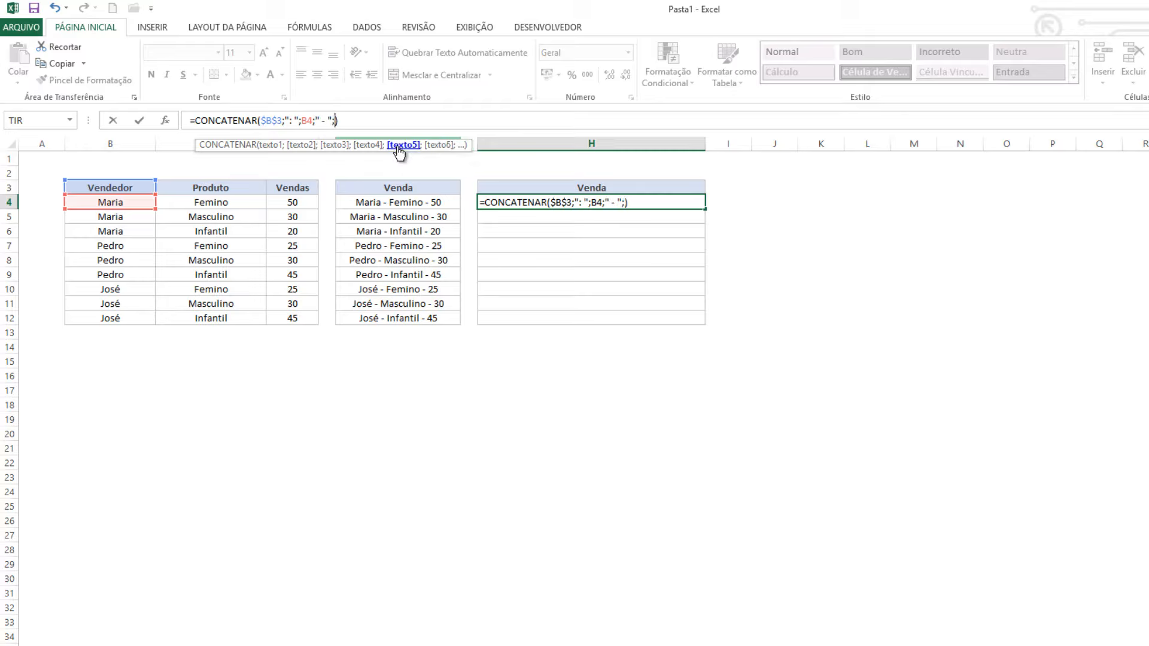
key("Return")
key("Up")
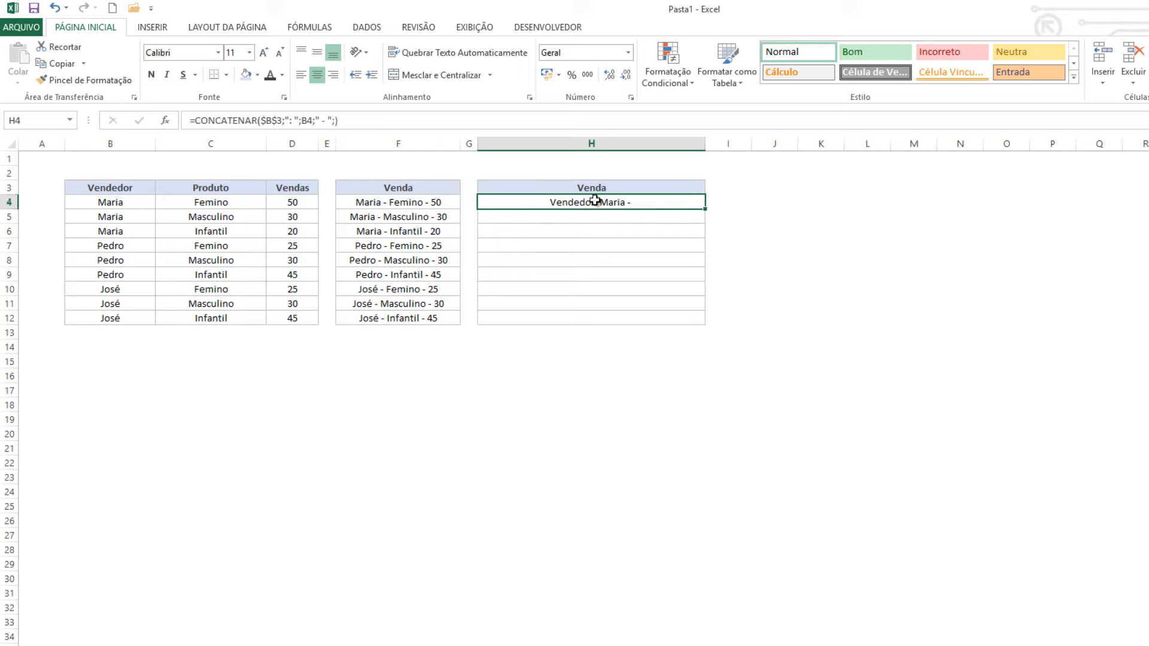
Append the absolute Produto header reference $C$3 and the separator ": " to the CONCATENAR formula in H4
left_click(339, 120)
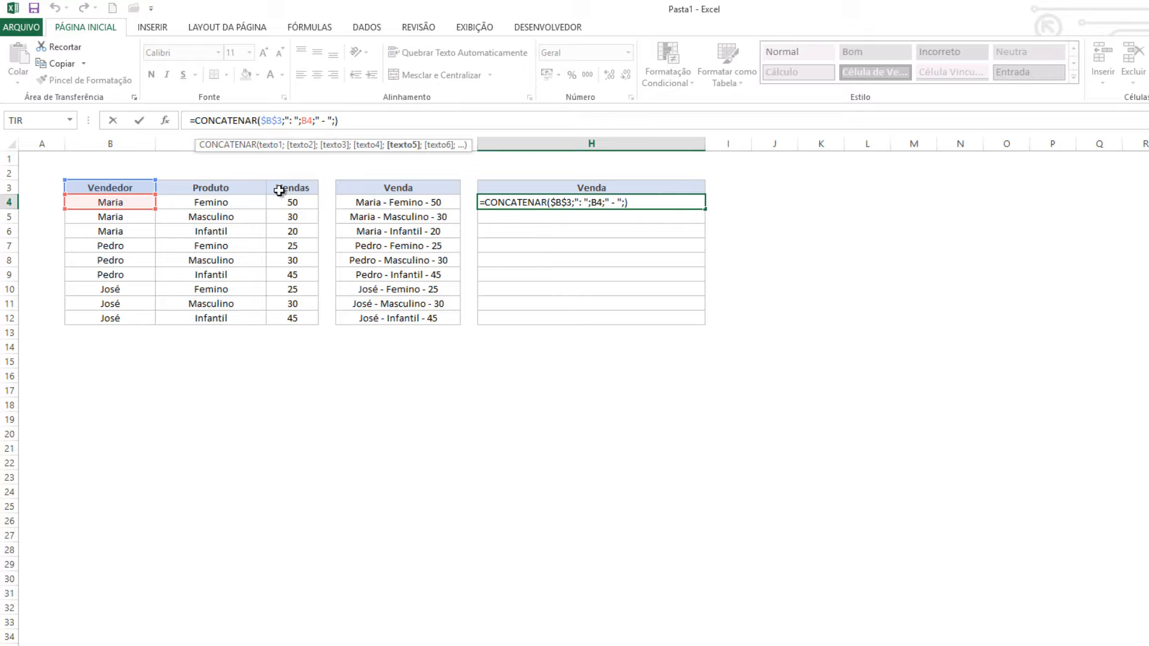
left_click(223, 188)
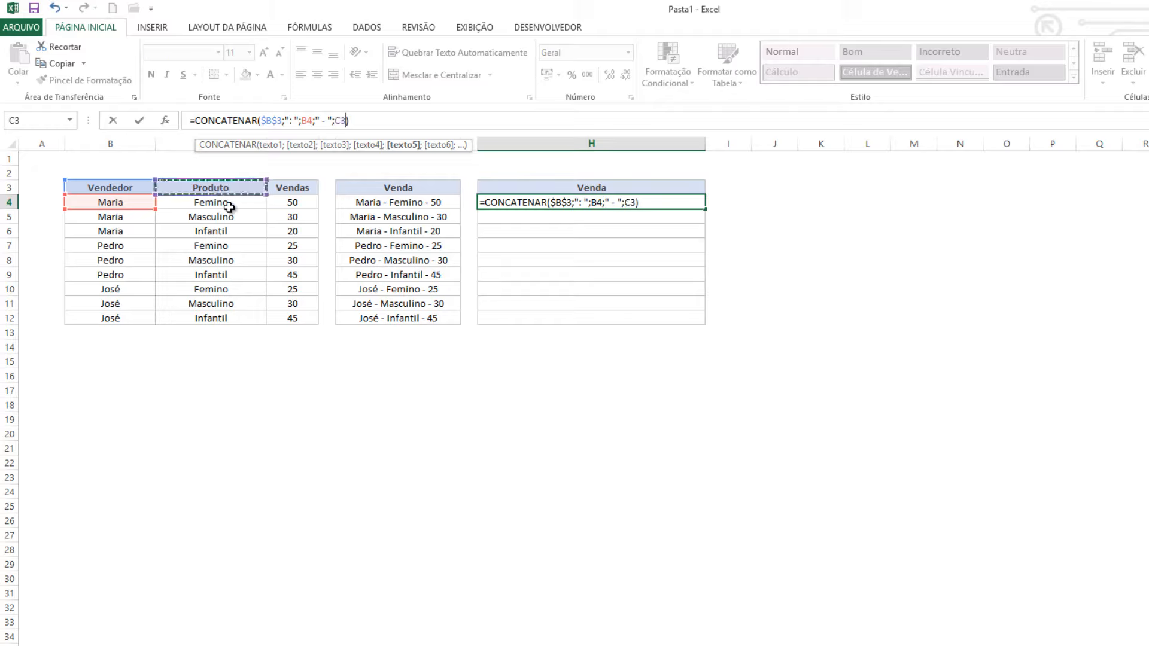
key("F4")
type(";\":")
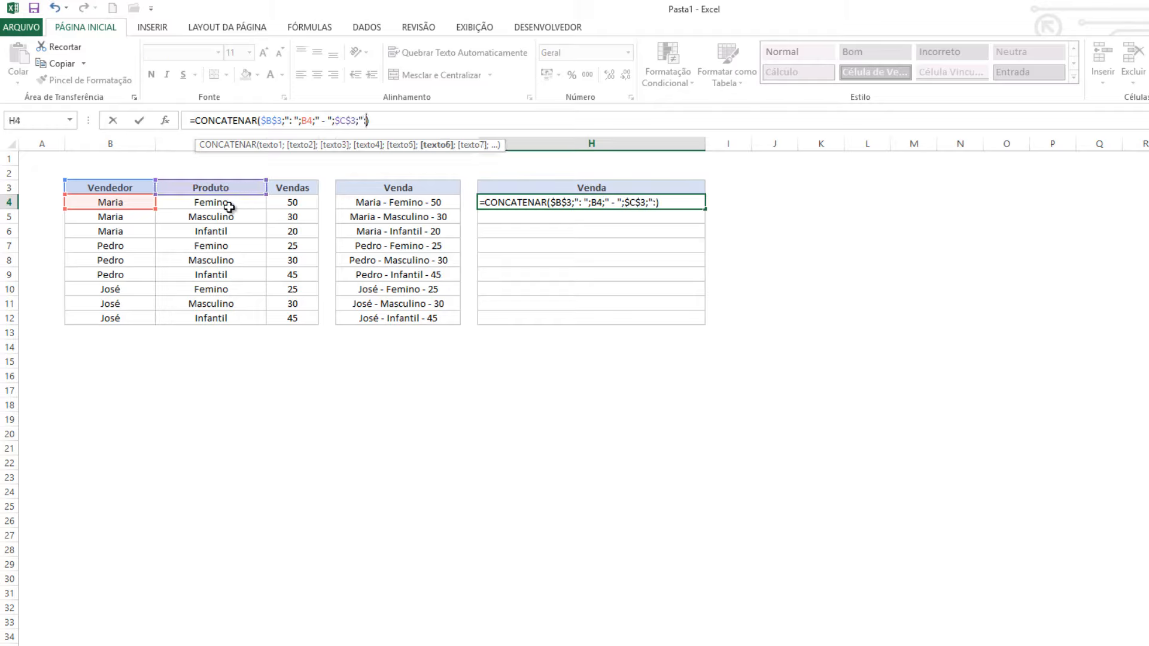
type(" \")")
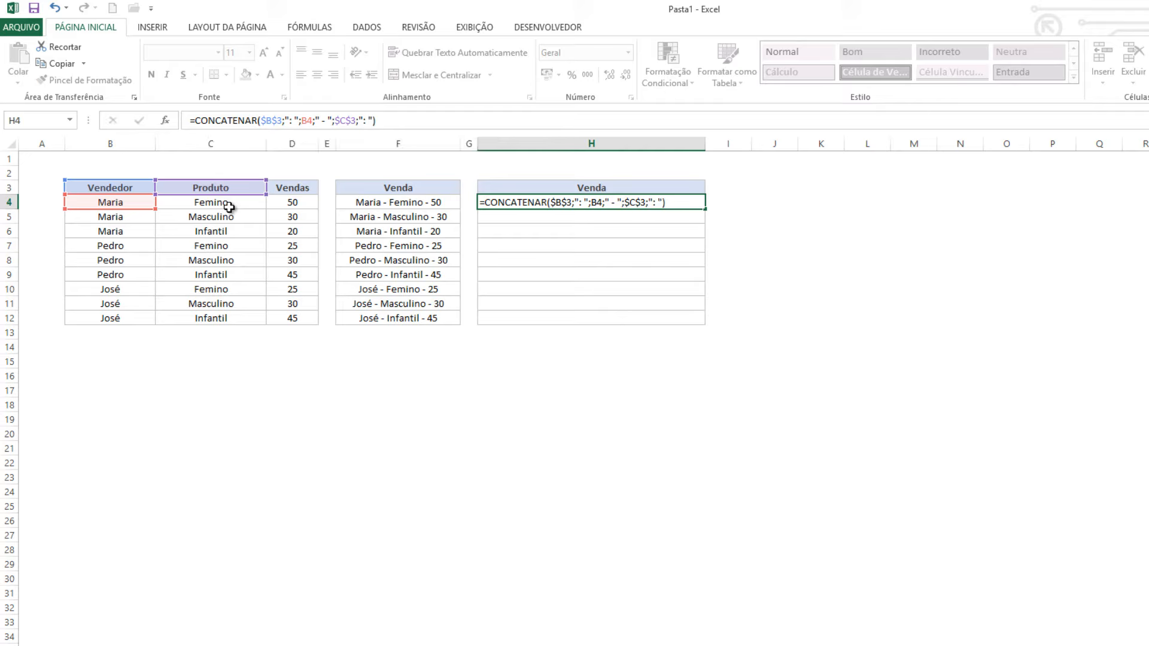
Append the product in C4 as the last argument of the CONCATENAR formula in H4
key("Return")
key("Up")
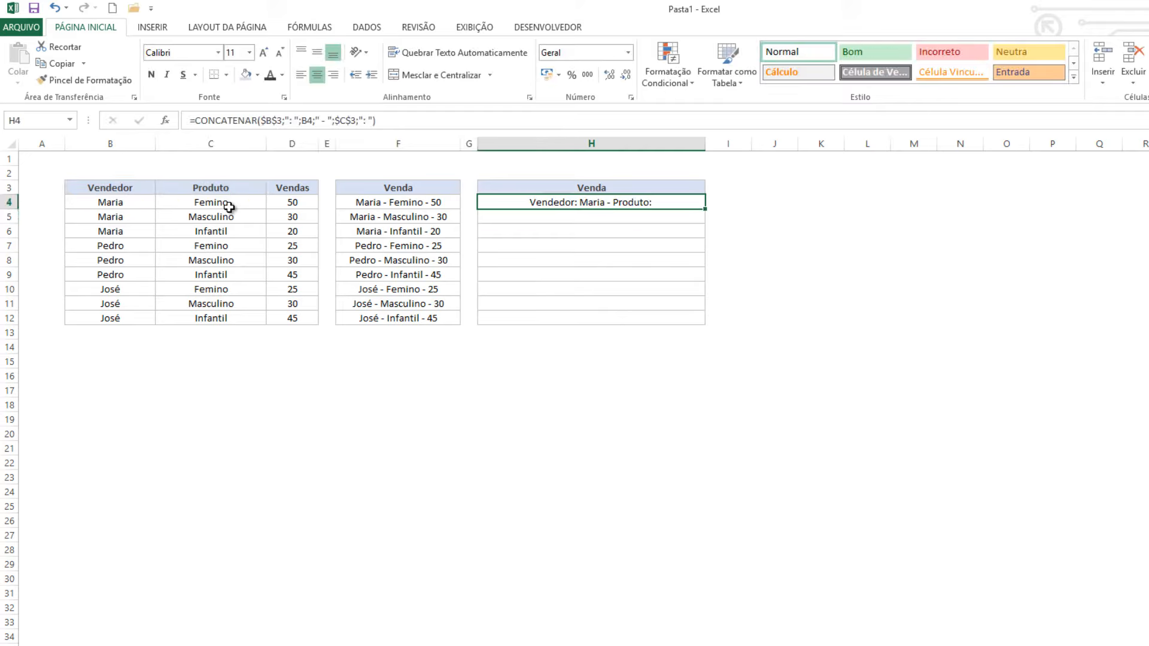
left_click(375, 121)
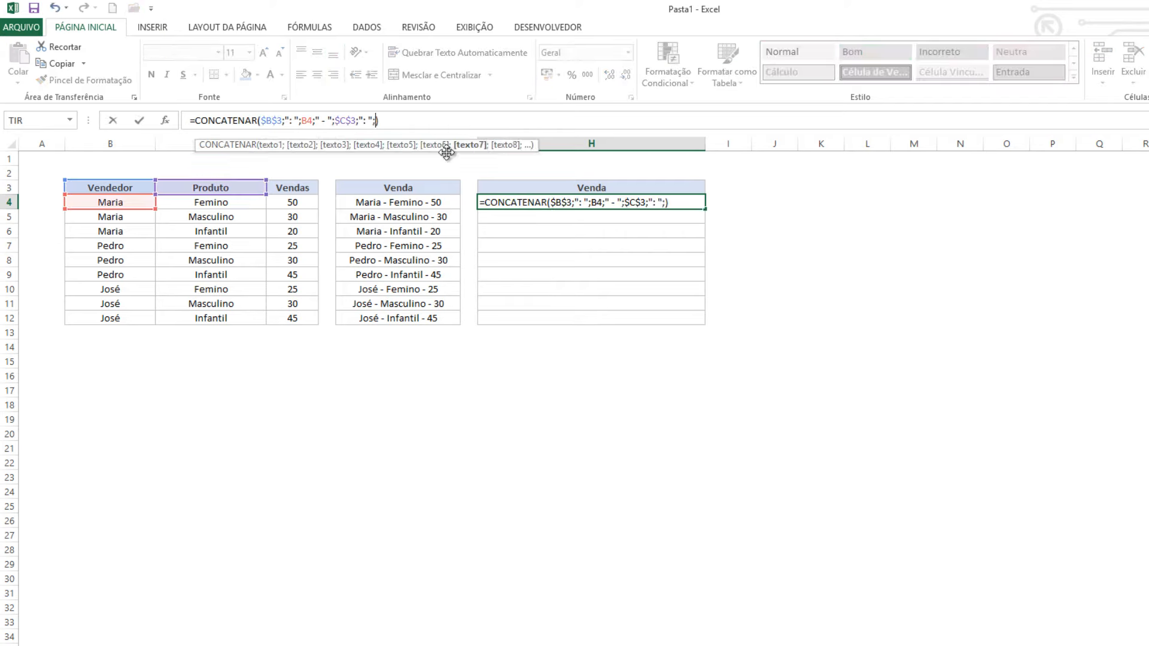
type(";")
left_click(207, 202)
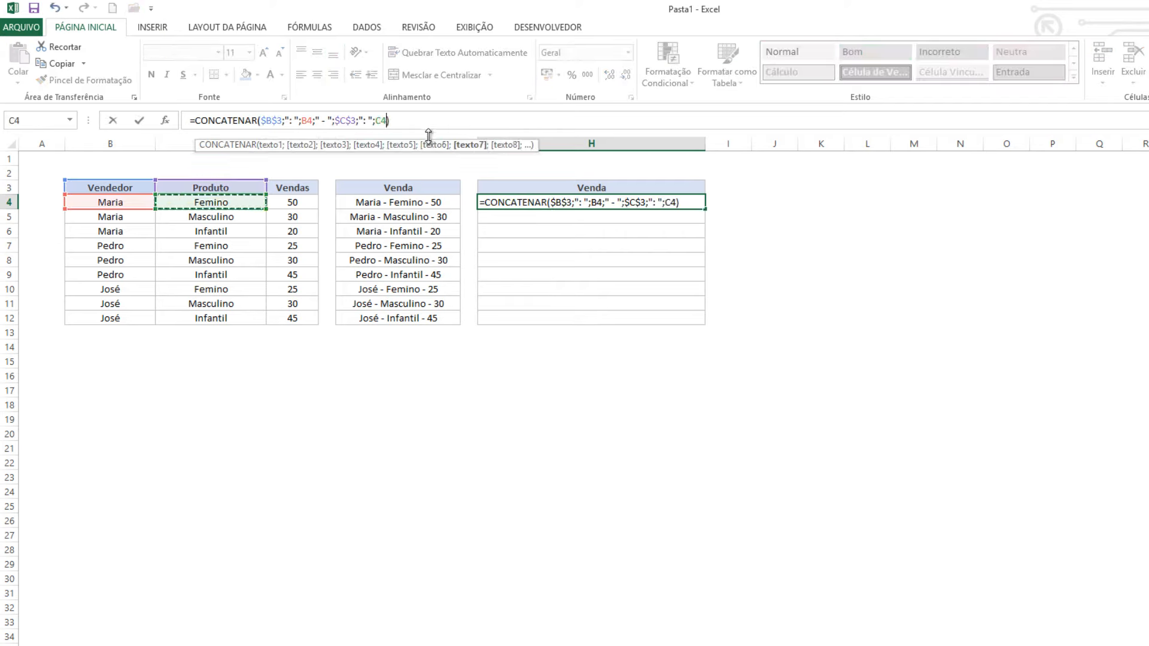
key("Tab")
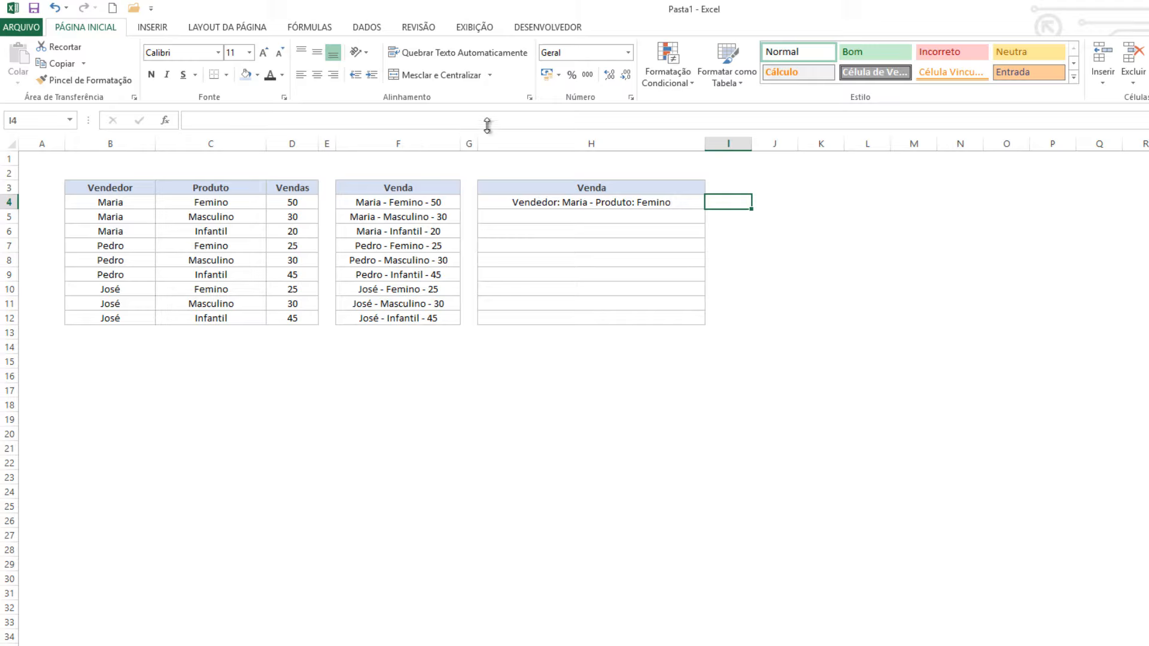
Append the absolute Vendas header reference $D$3, the separator ": " and the sales value in D4 to the H4 formula
left_click(611, 204)
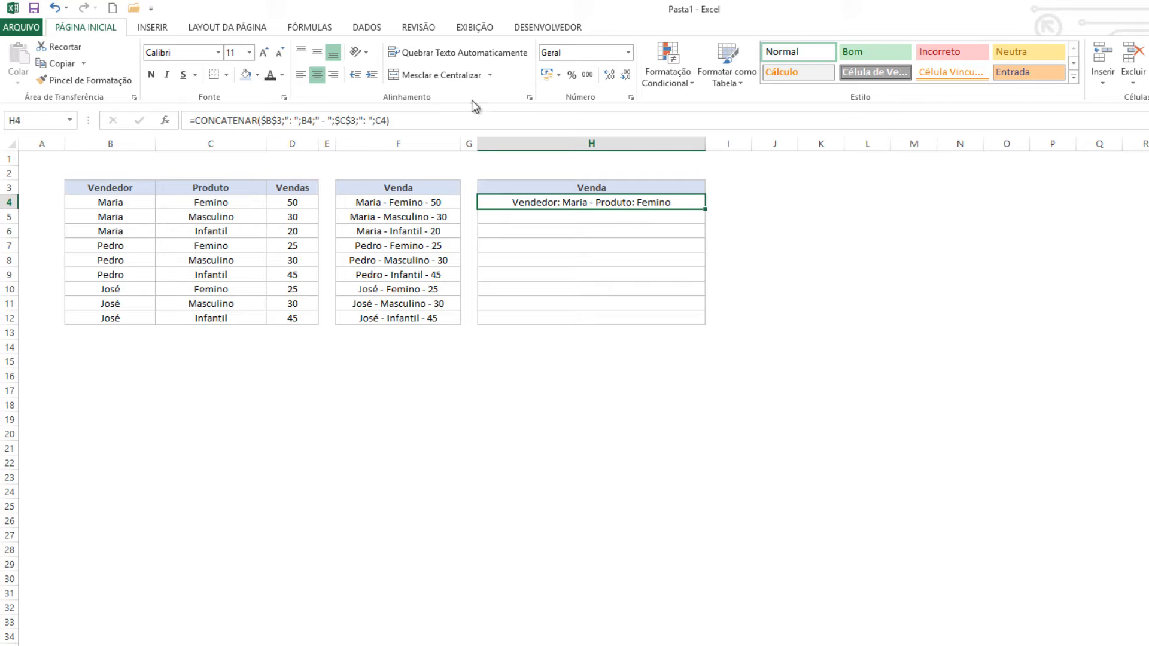
left_click(399, 114)
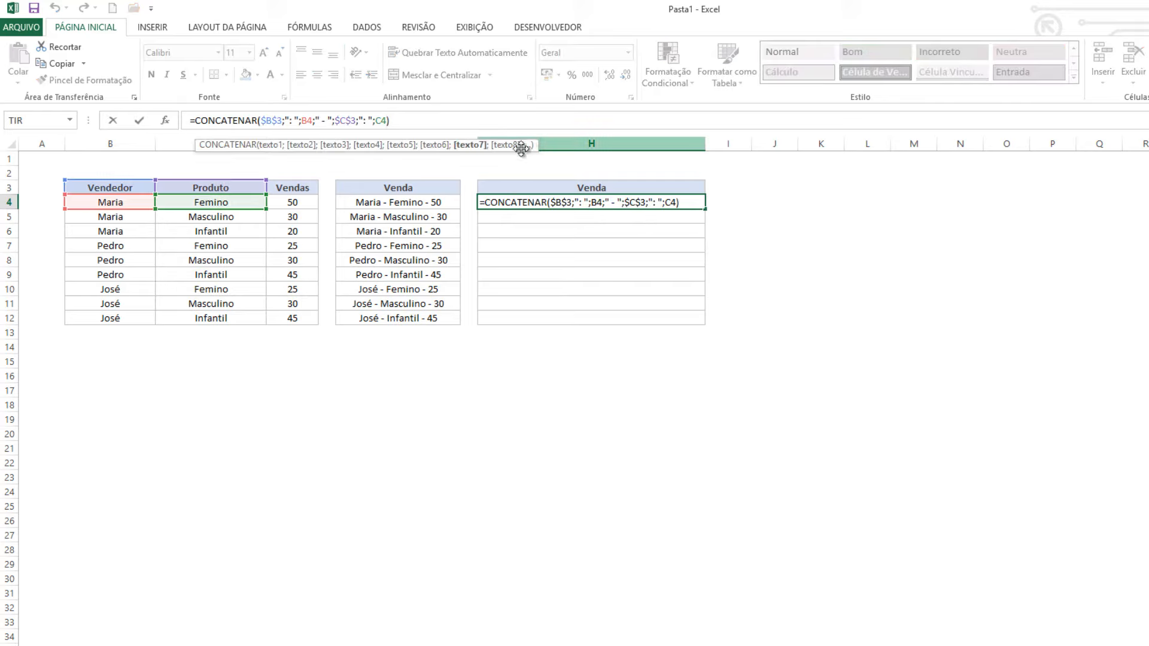
type(";")
left_click(295, 188)
key("F4")
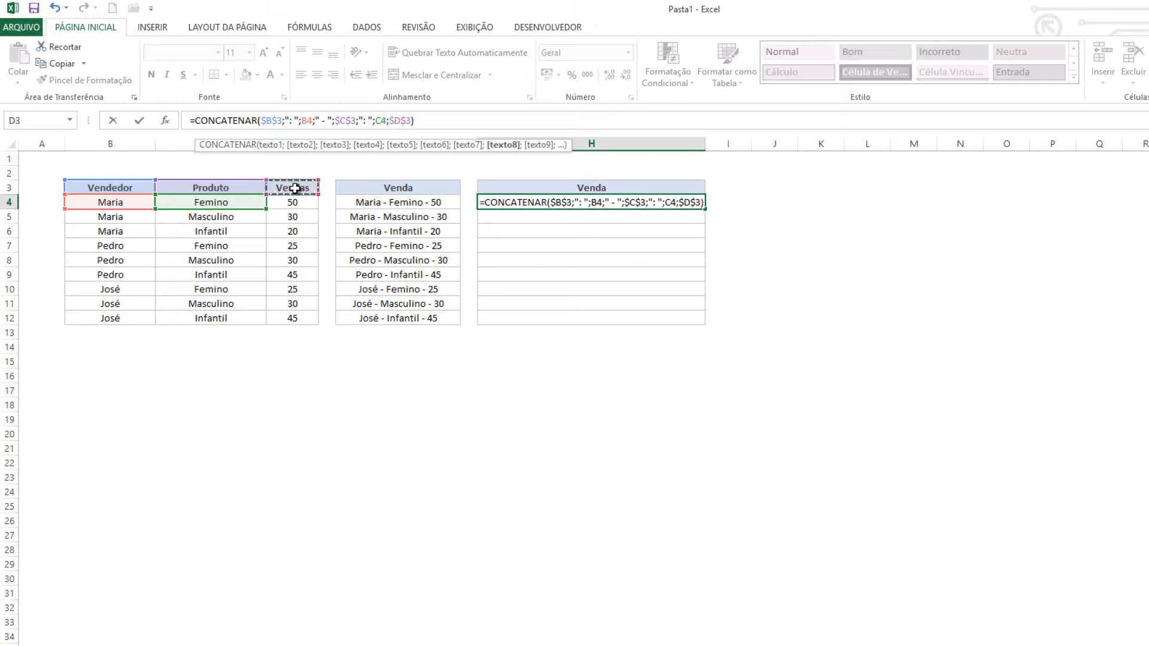
type(";\":")
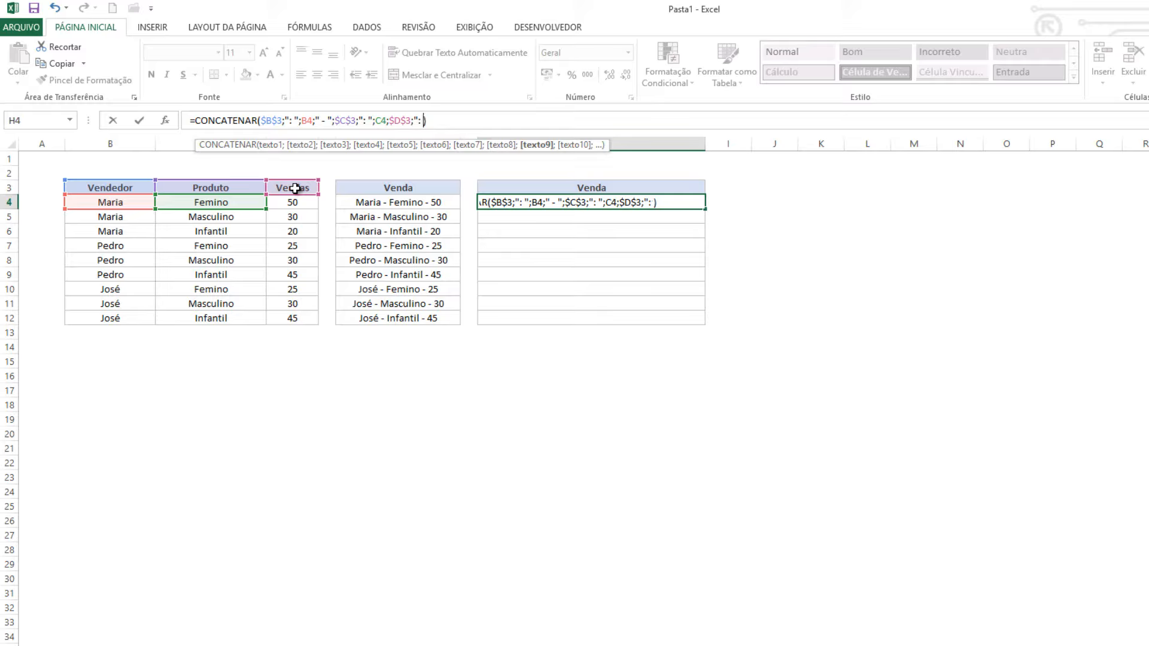
type(";")
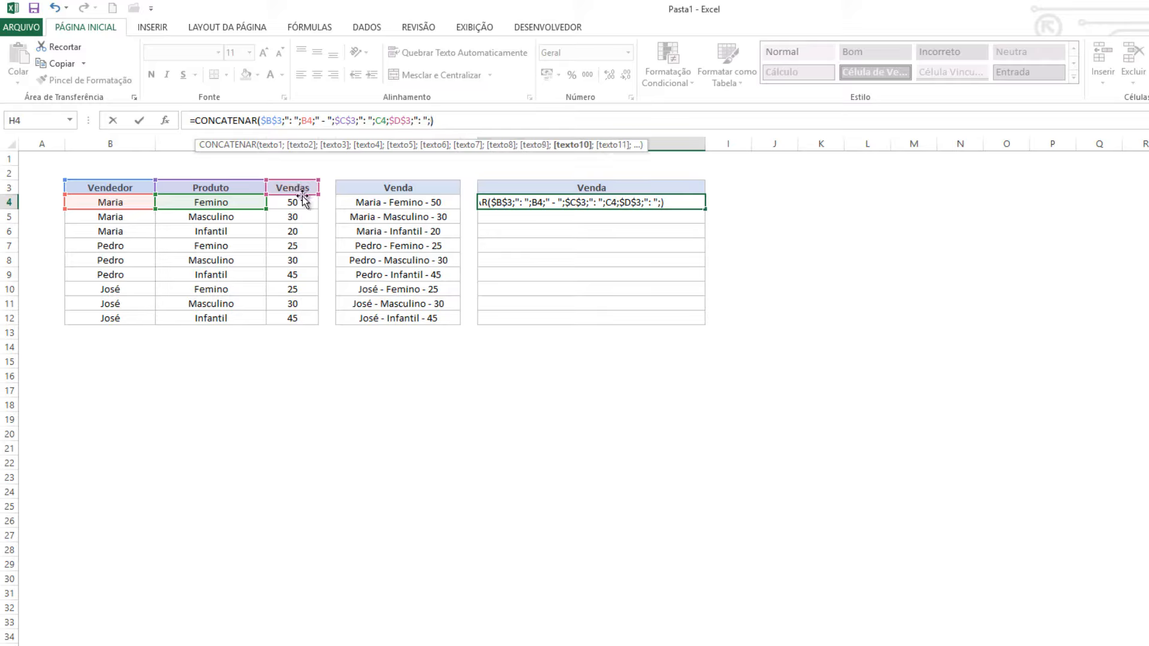
left_click(295, 202)
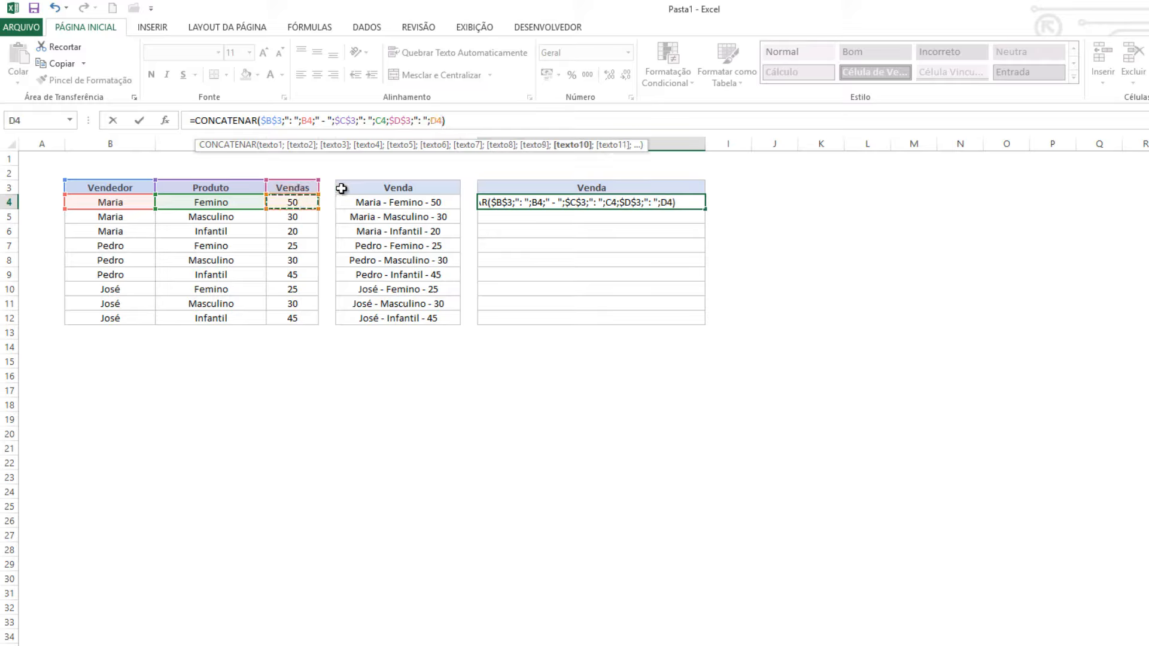
key("Return")
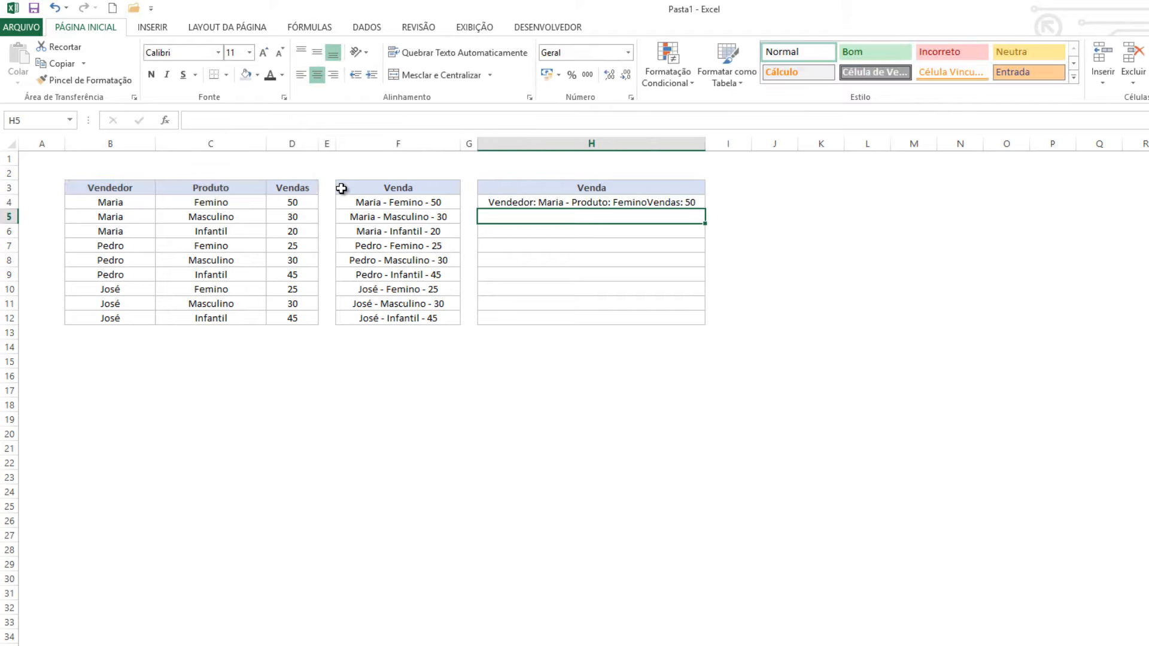
Insert the separator " - " as an argument between C4 and $D$3 in the H4 formula
key("Up")
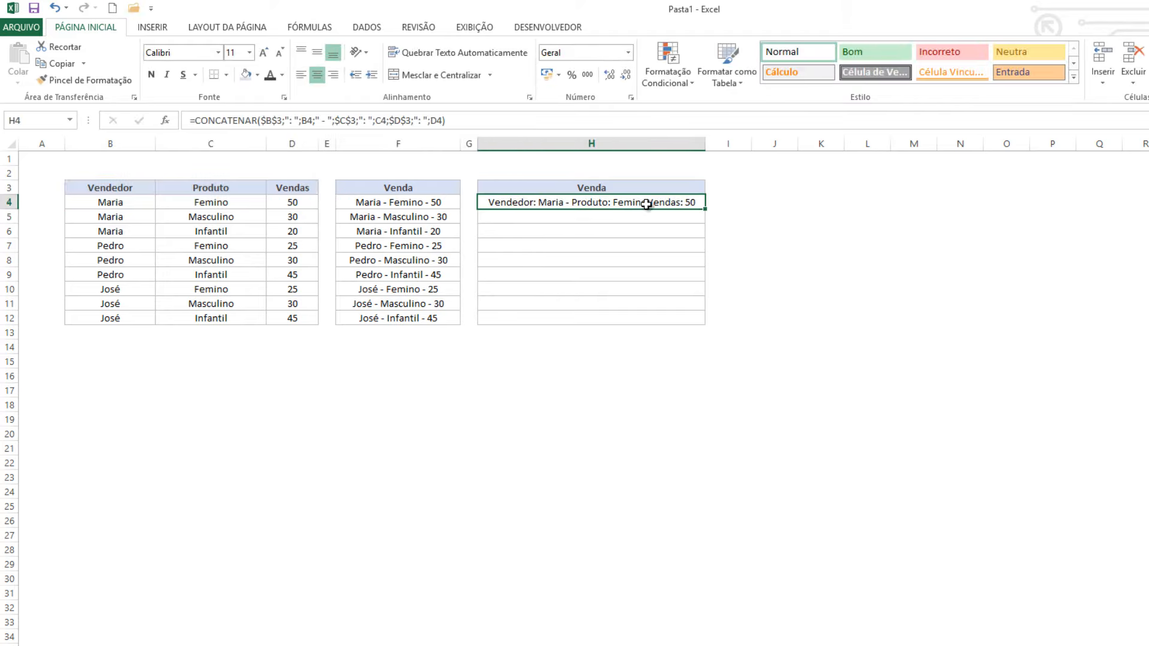
left_click(459, 120)
left_click(392, 117)
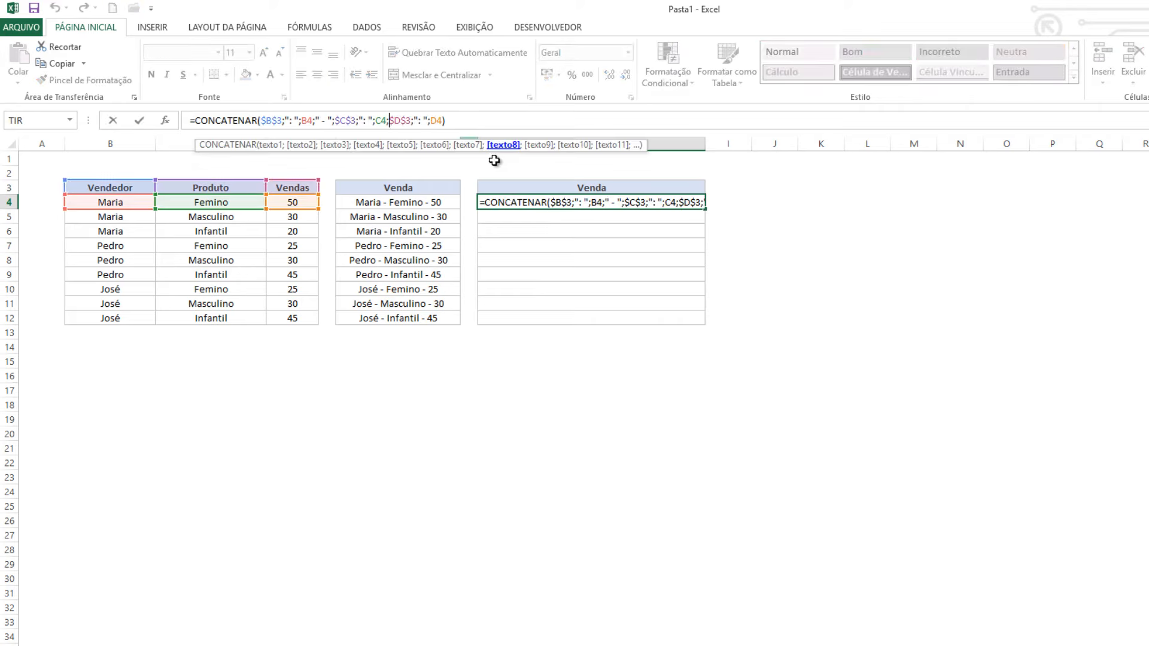
type("\" - \"")
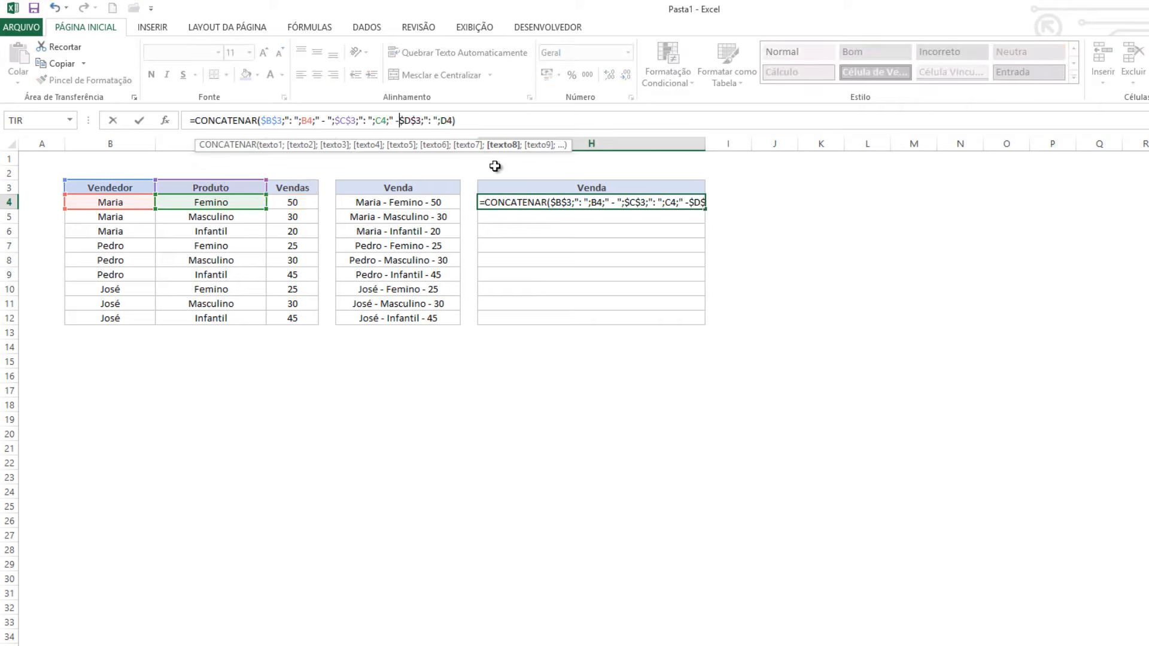
type(";")
key("Return")
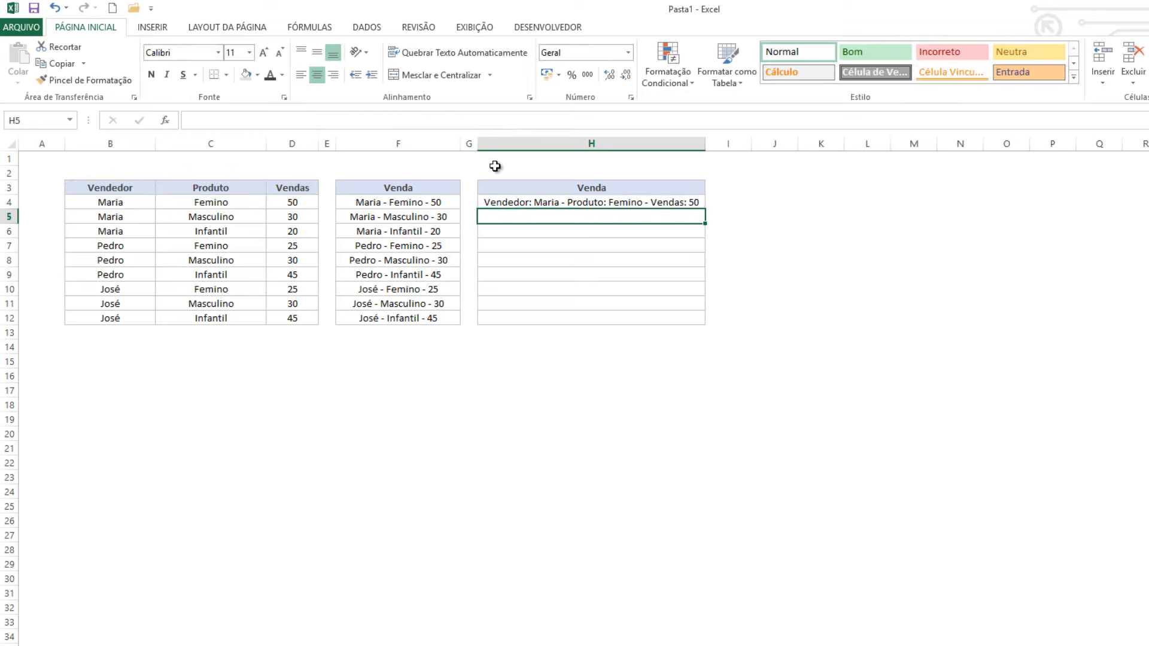
Widen column H slightly and copy the H4 formula into H5:H12
key("Up")
left_click_drag(705, 144, 748, 144)
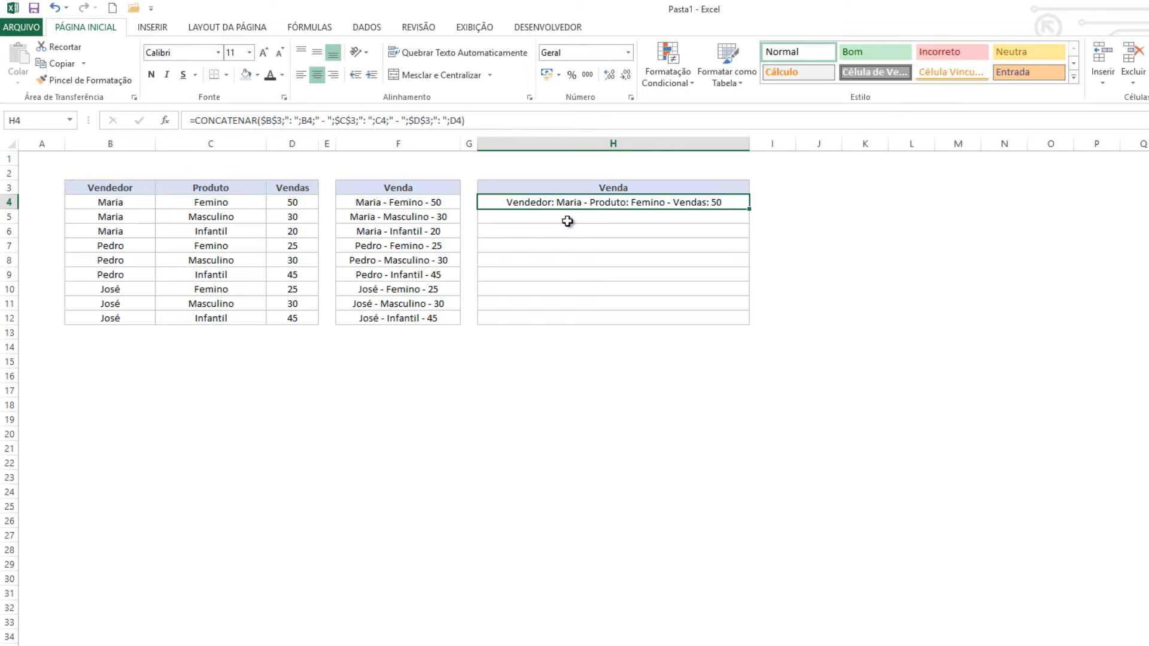
key("ctrl+c")
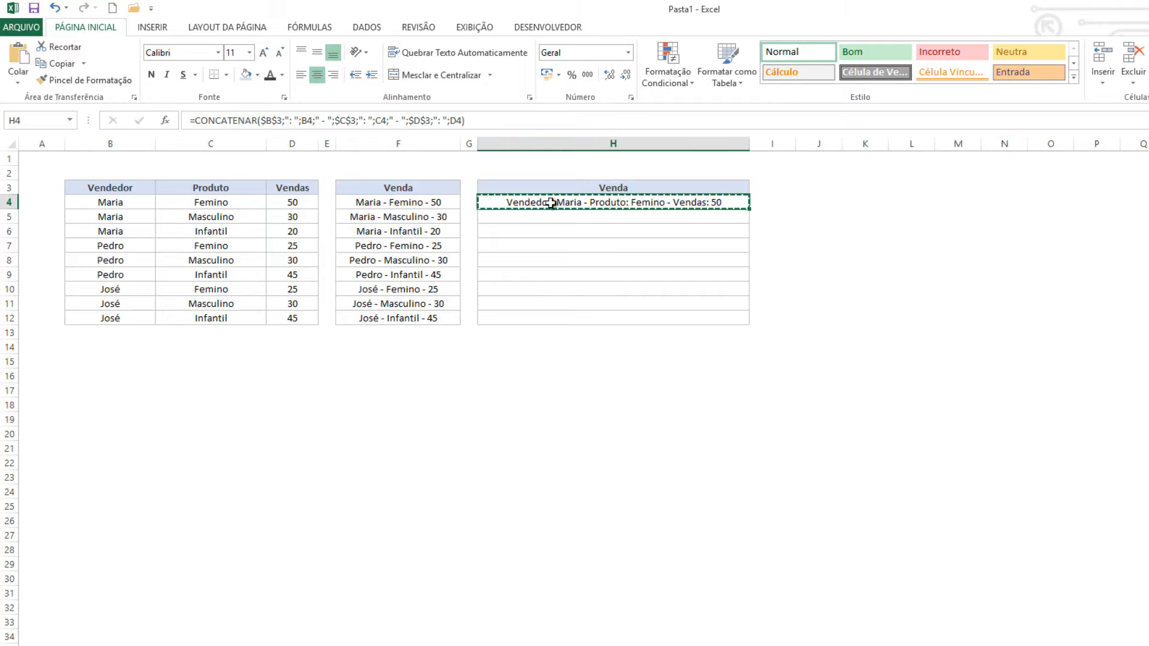
left_click_drag(533, 216, 525, 316)
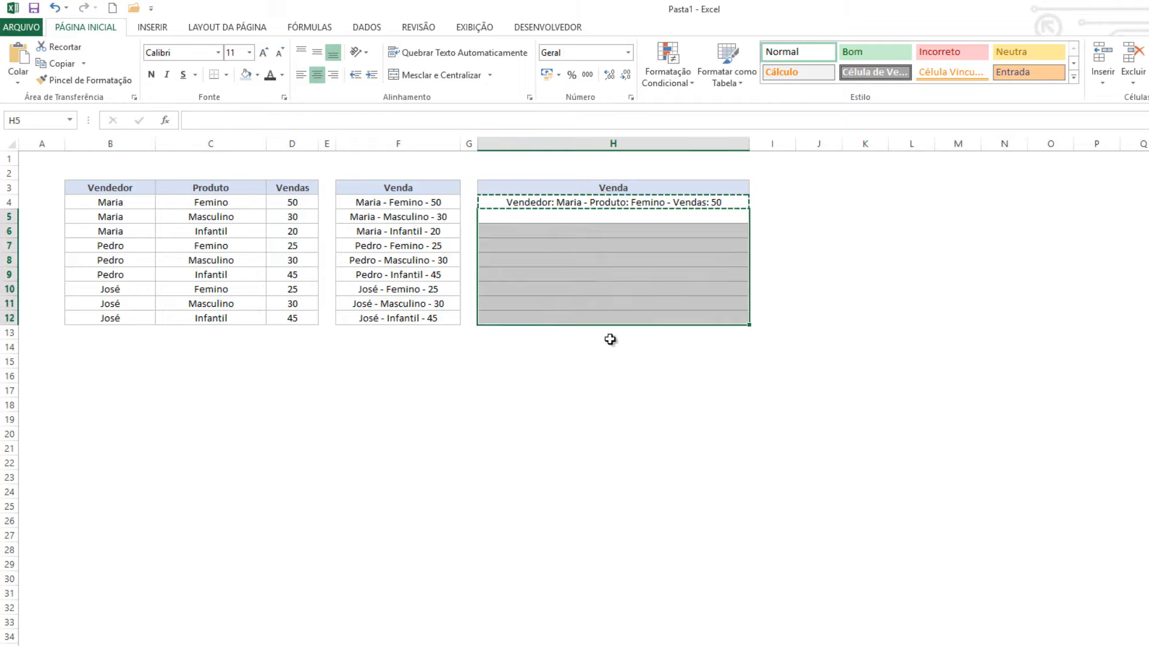
key("ctrl+v")
Review the labelled CONCATENAR formulas in column H, comparing the cell references in H4, H6 and H7
left_click(609, 240)
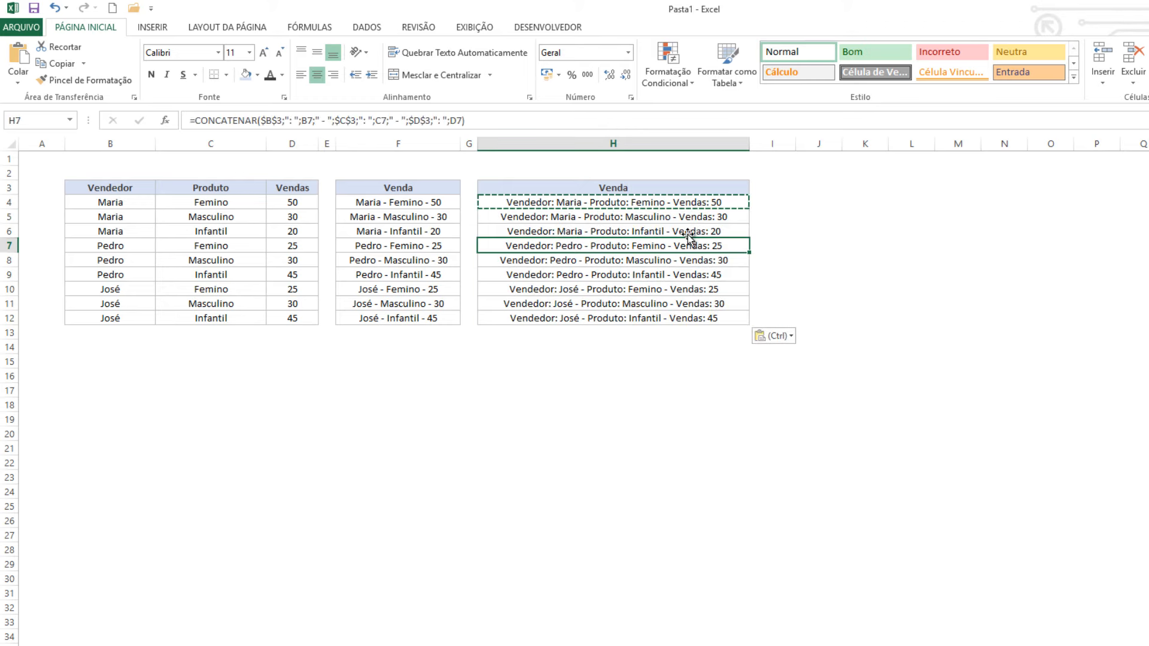
left_click(652, 222)
double_click(565, 205)
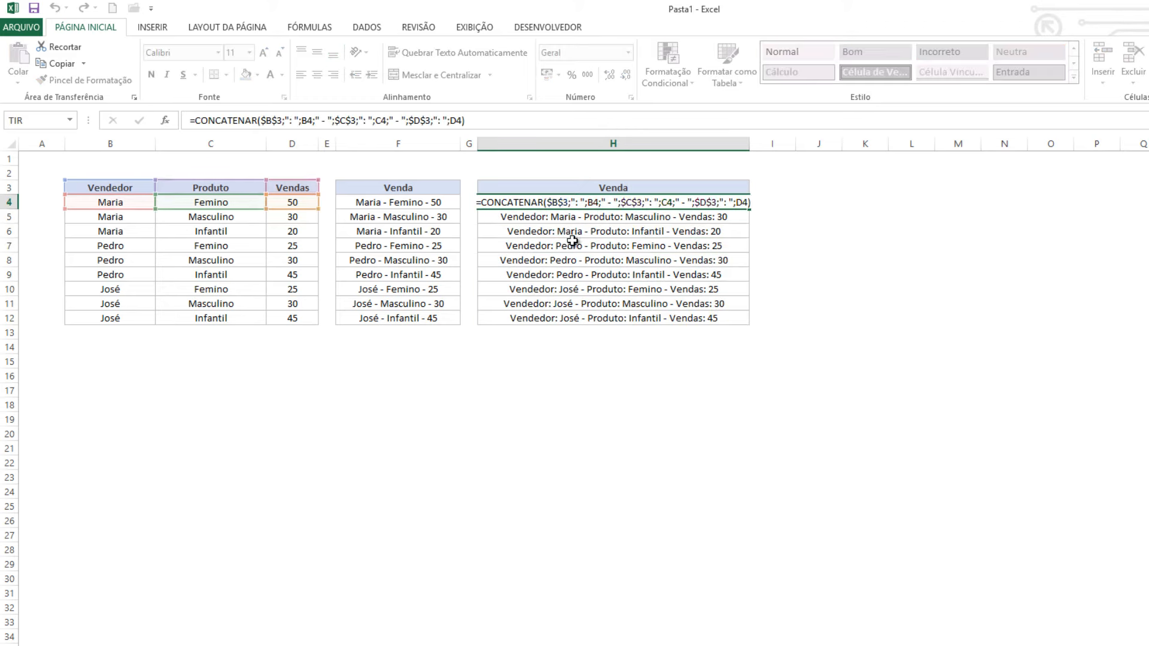
left_click(573, 237)
left_click(586, 205)
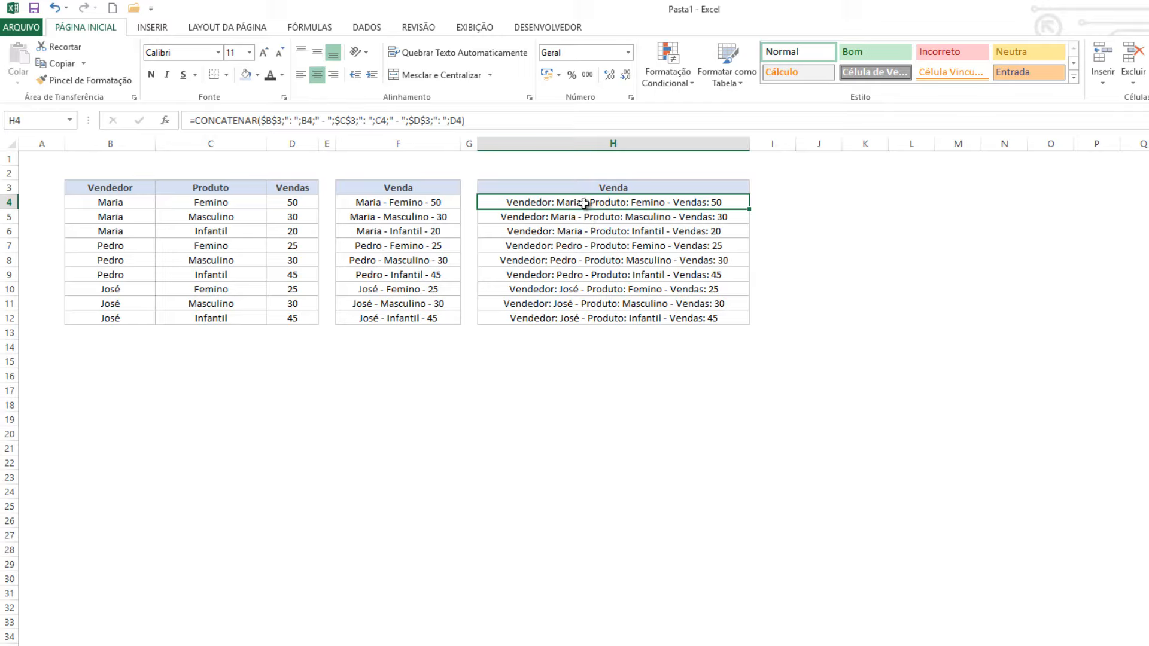
left_click(516, 231)
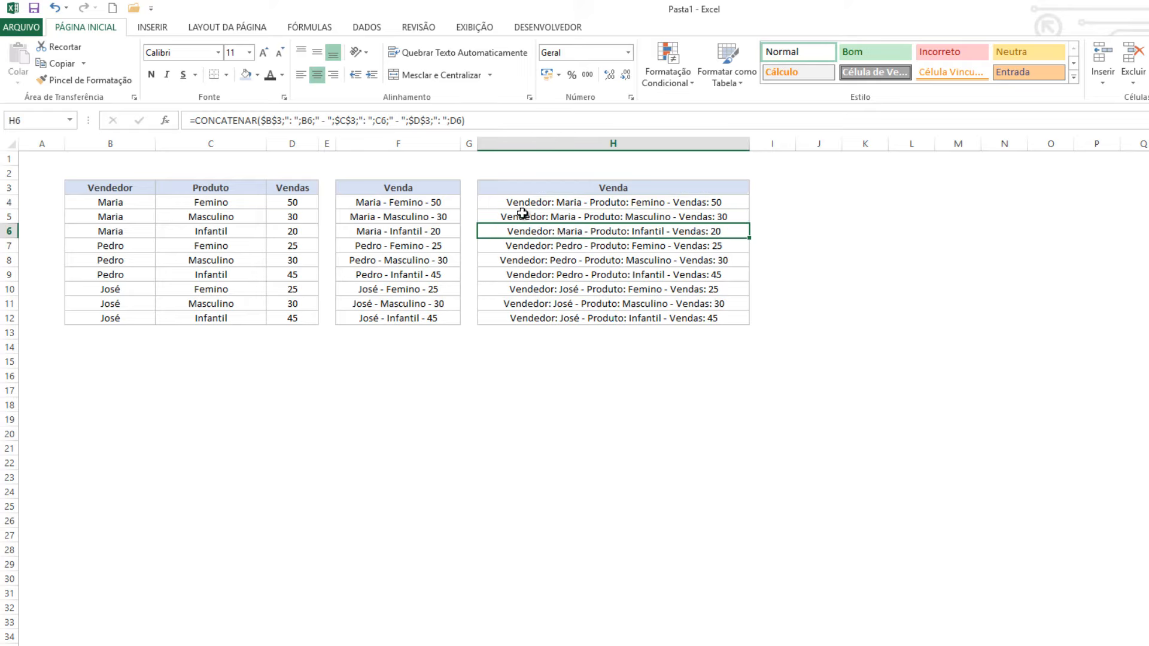
left_click(473, 520)
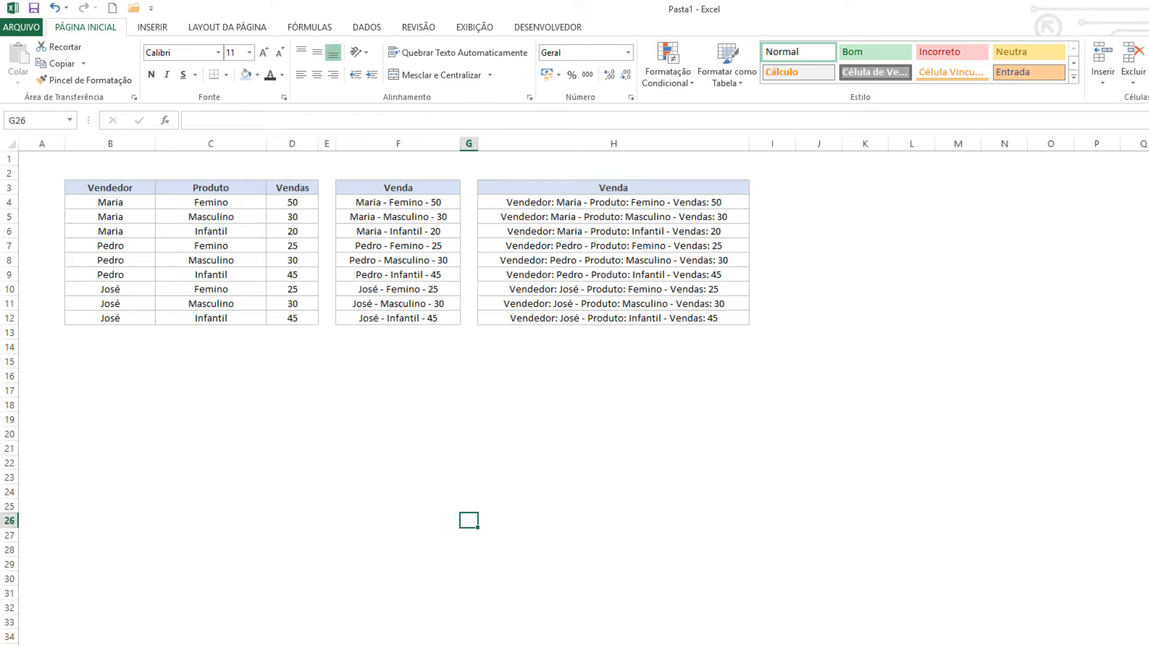
On sheet Plan2, start a CONCATENAR formula in E3 with the absolute Região Norte header reference $B$2 as first argument
left_click(116, 621)
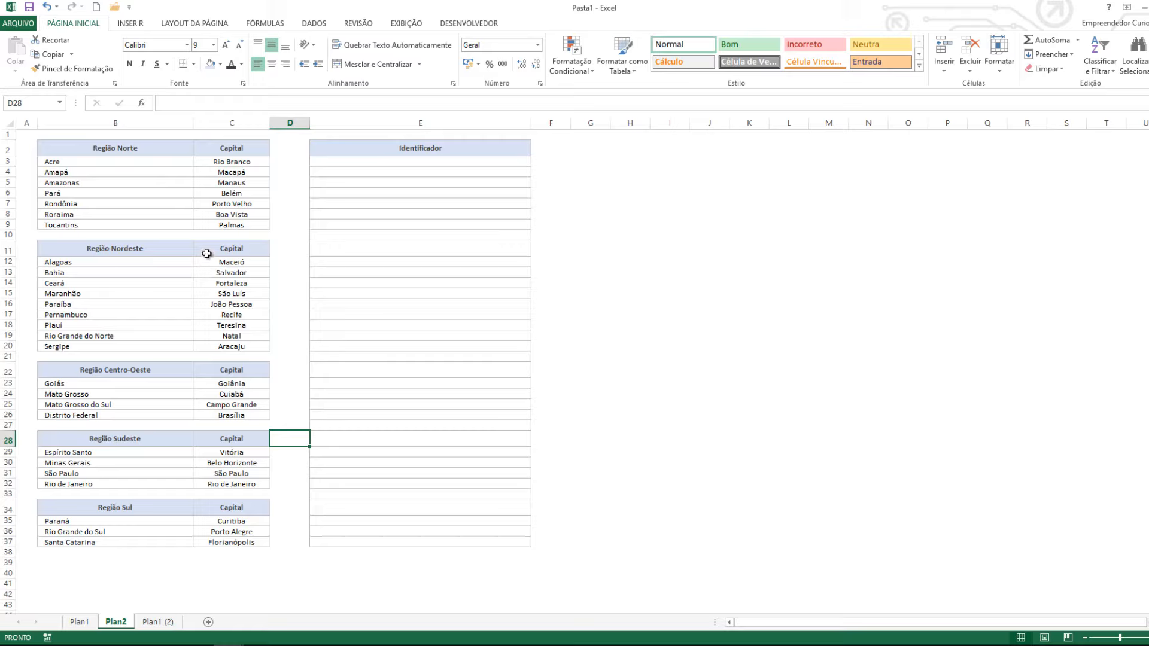
left_click(379, 161)
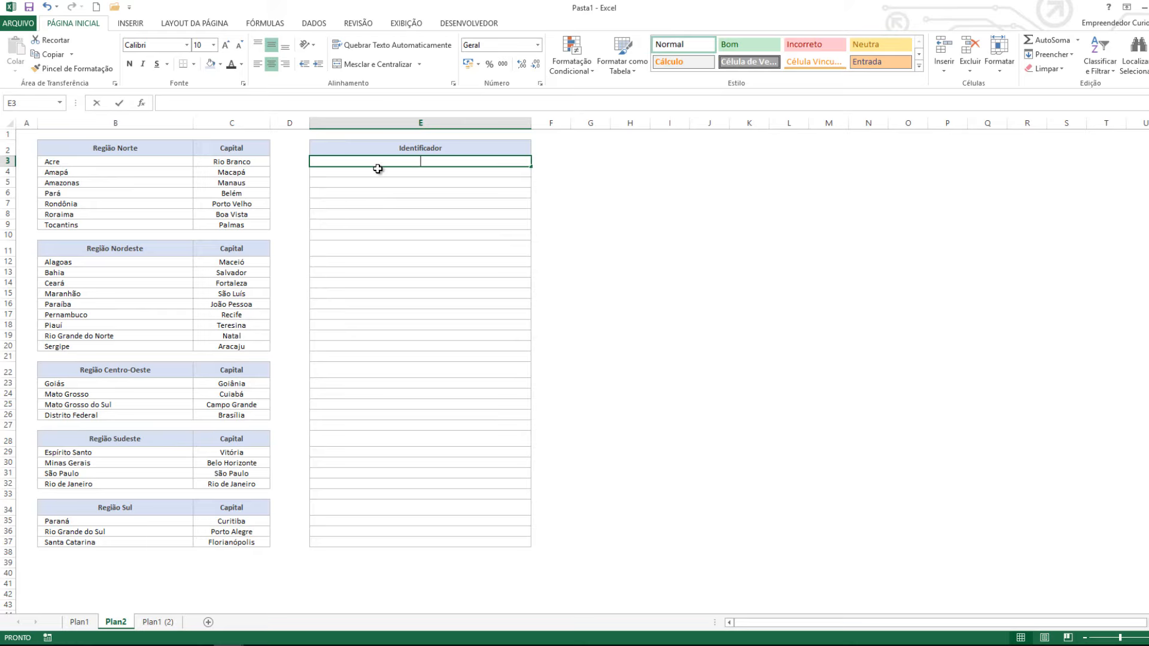
type("=CON")
key("Tab")
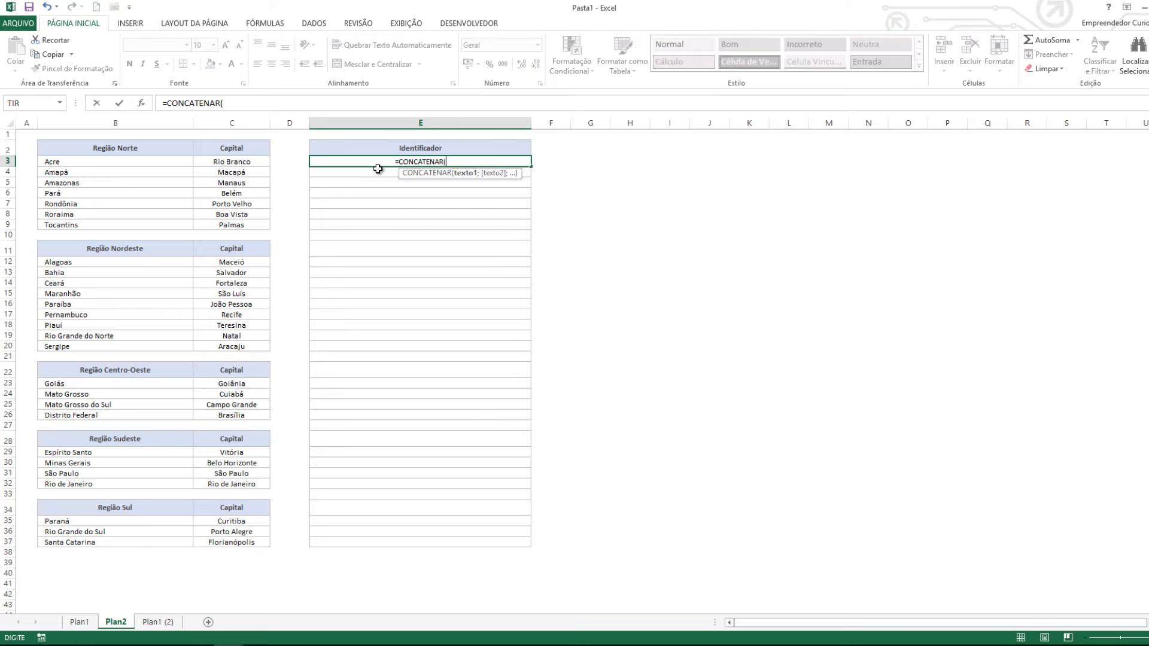
key("Left")
key("Left")
key("Left")
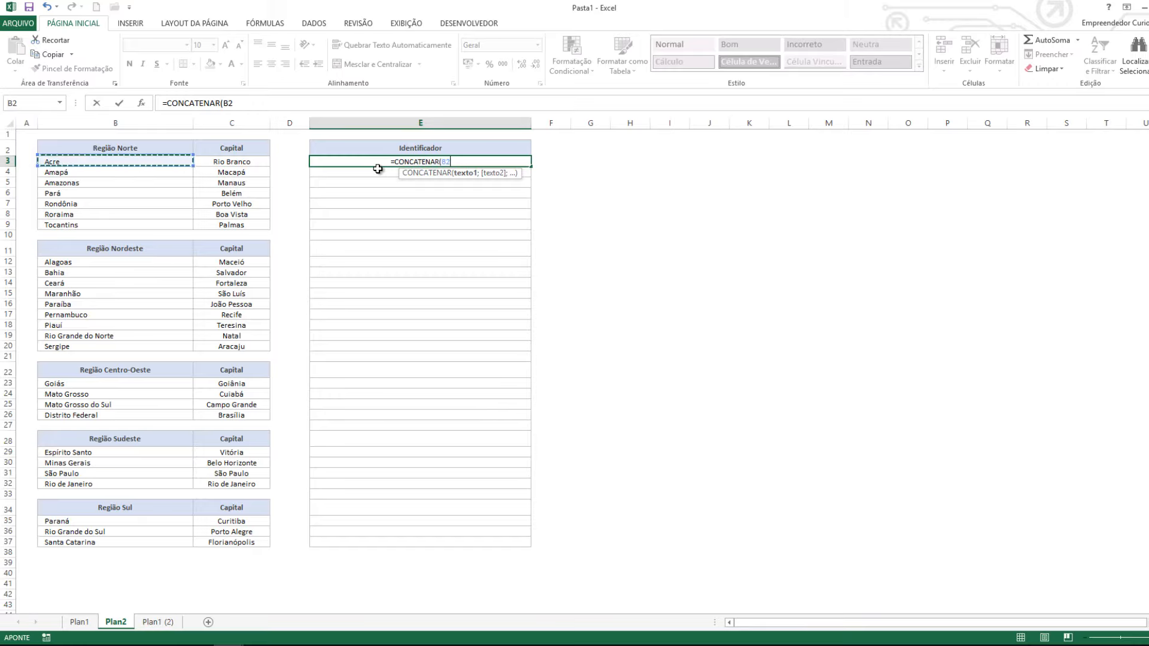
key("Up")
key("F4")
type(";")
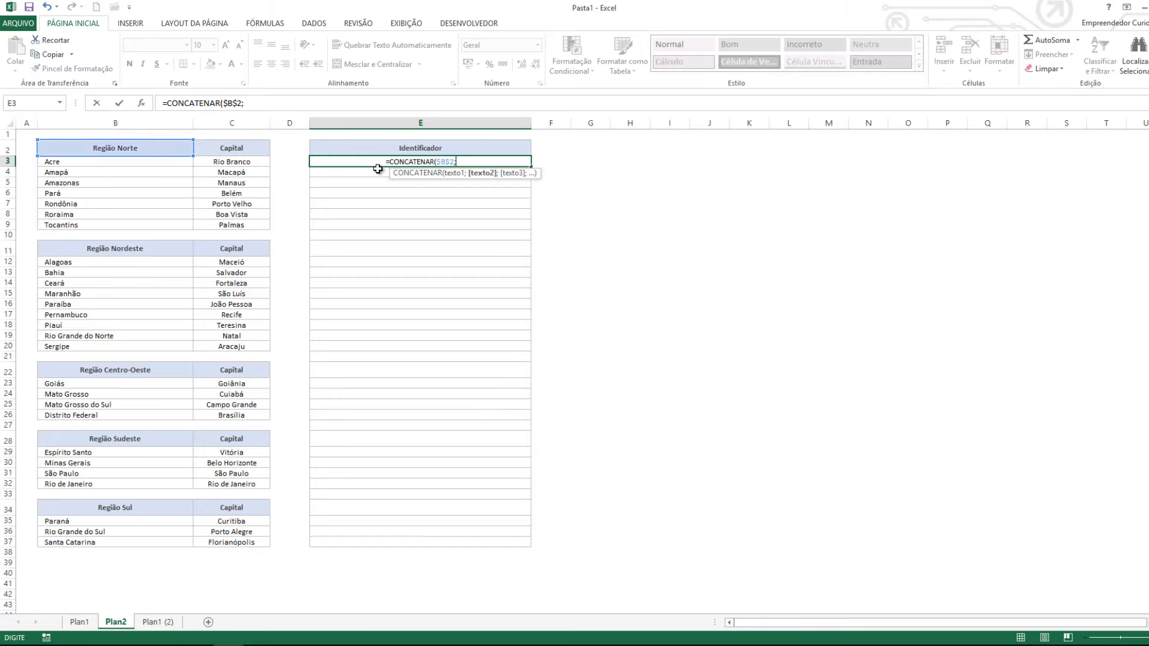
Complete the E3 formula with the state in B3 and the capital in C3, as =CONCATENAR($B$2;B3;C3)
key("Left")
key("Left")
key("Left")
key("Left")
key("Right")
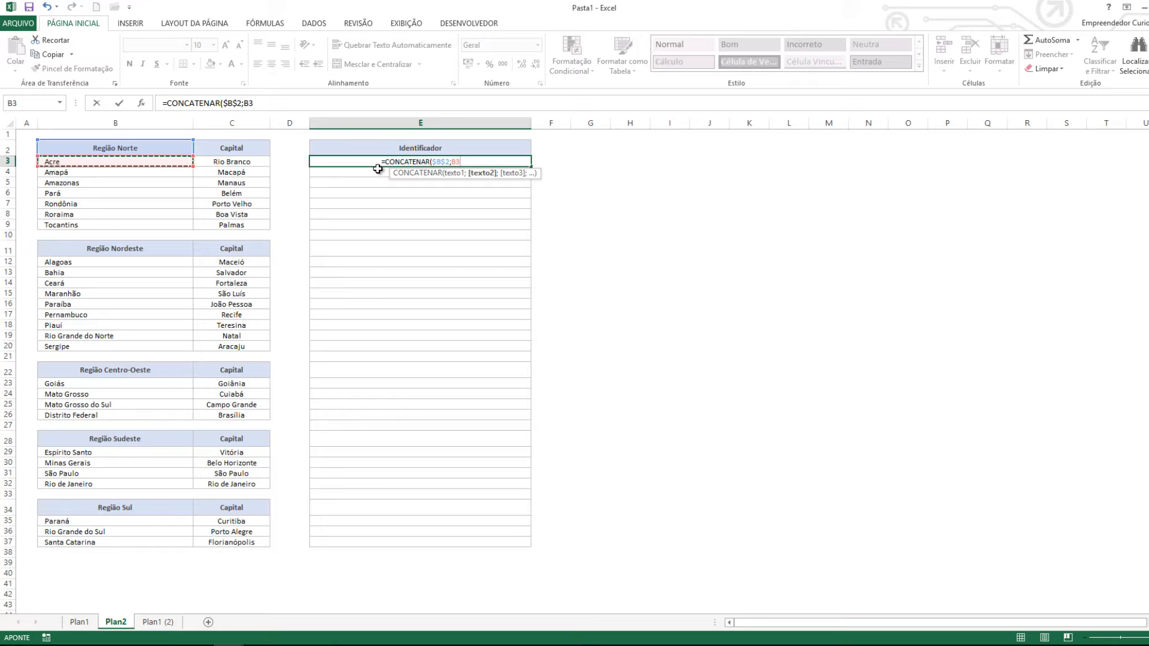
type(";")
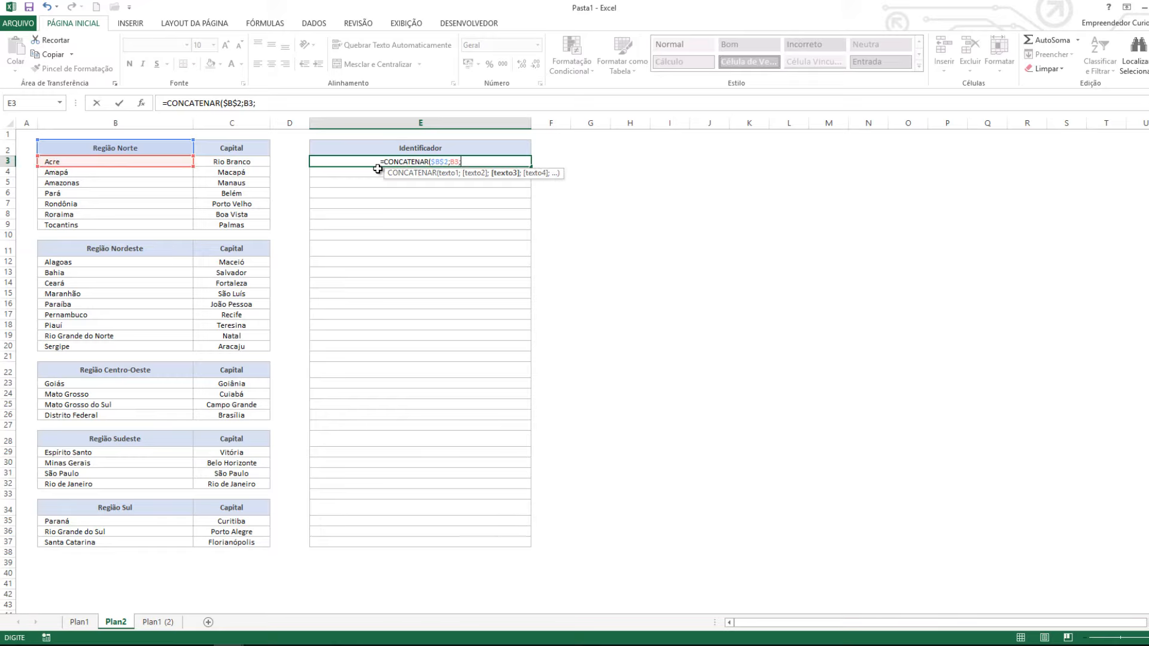
key("Left")
key("Left")
key("Return")
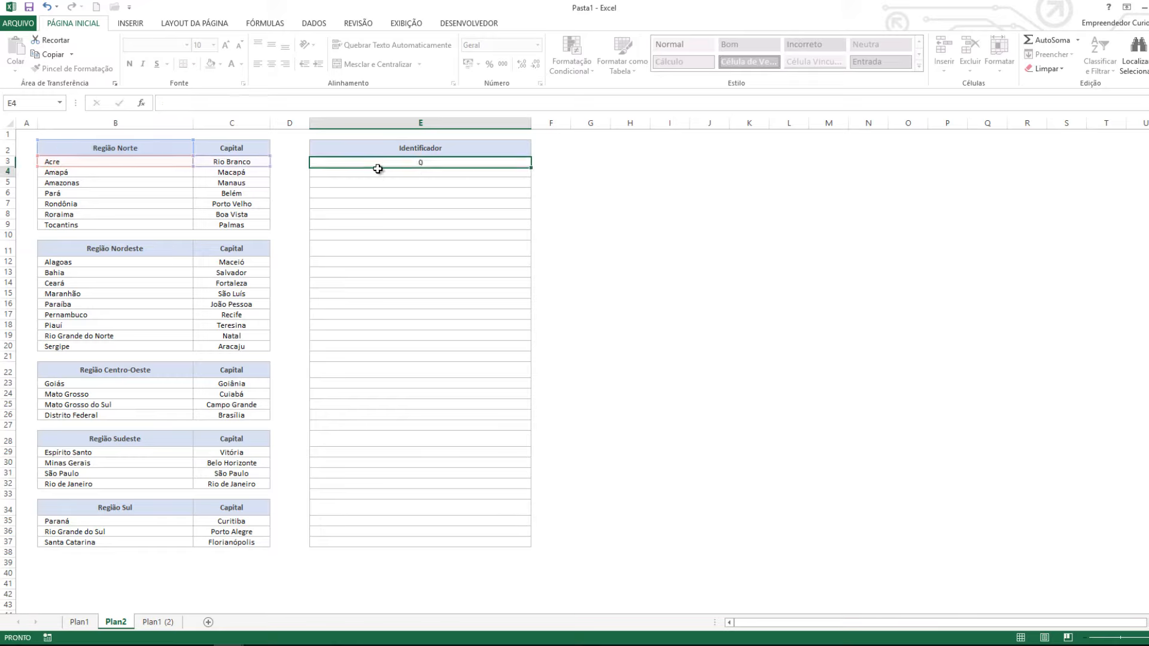
Insert a " - " separator argument between $B$2 and B3 in the E3 CONCATENAR formula
left_click(378, 162)
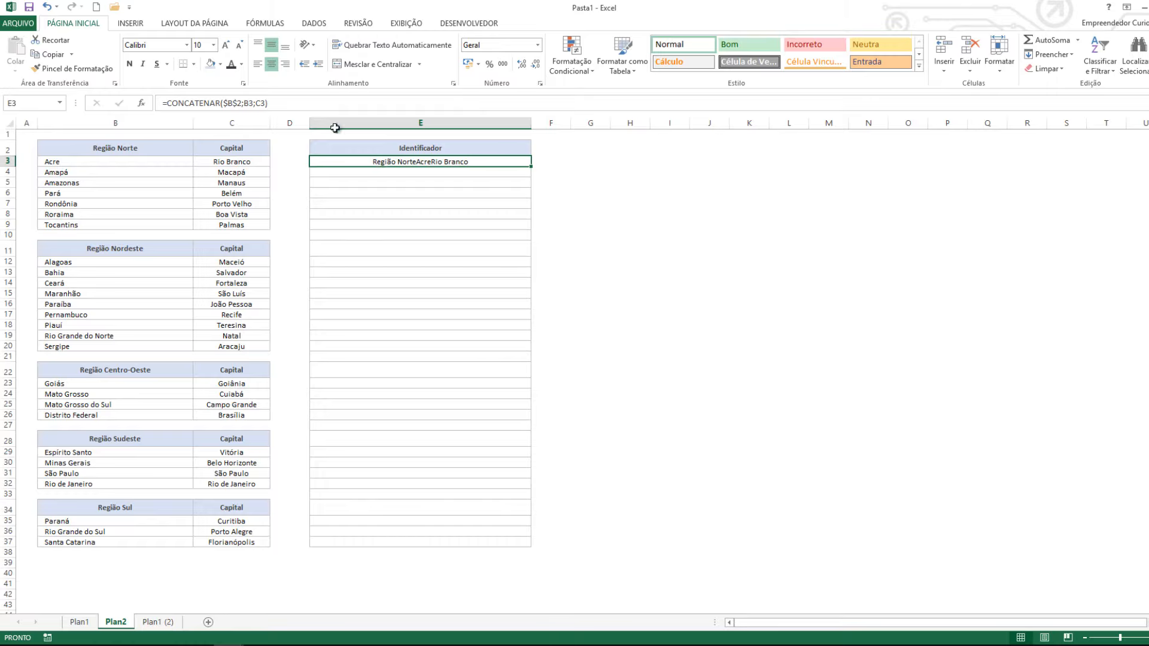
left_click(245, 103)
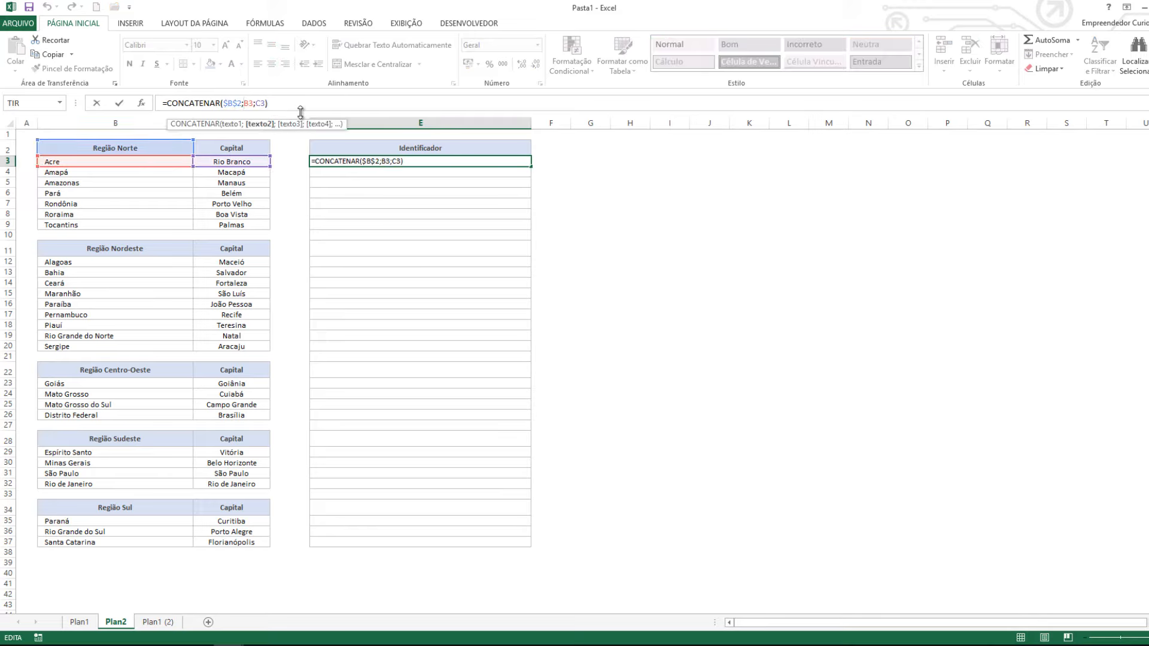
type("\" ")
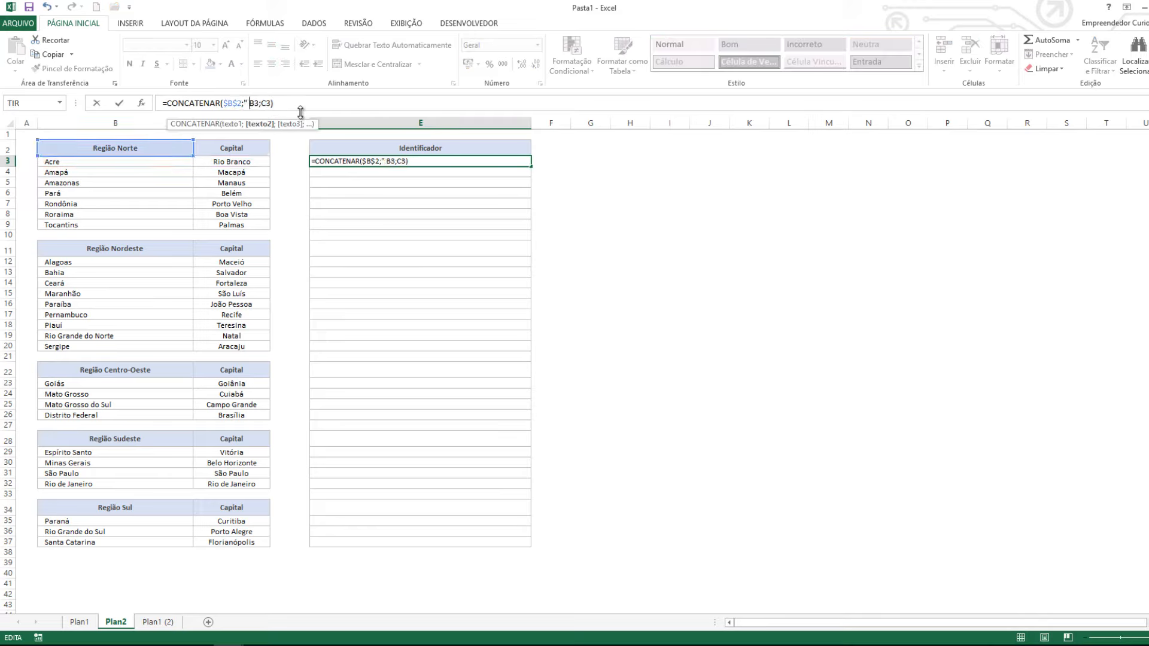
type("- \"")
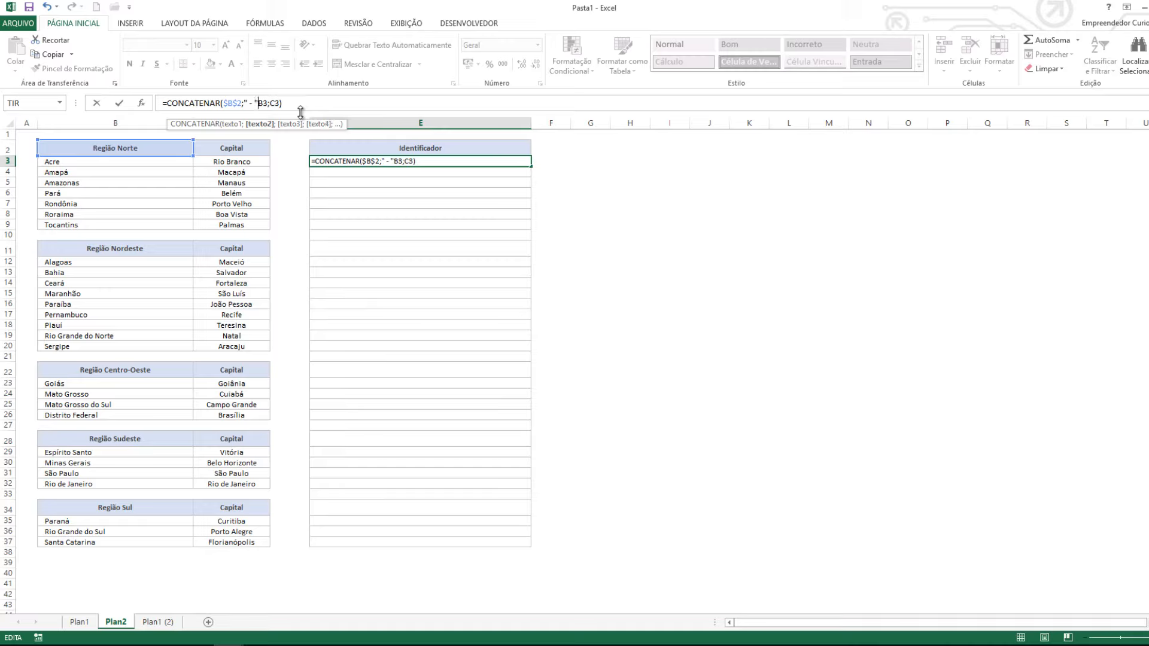
type(";")
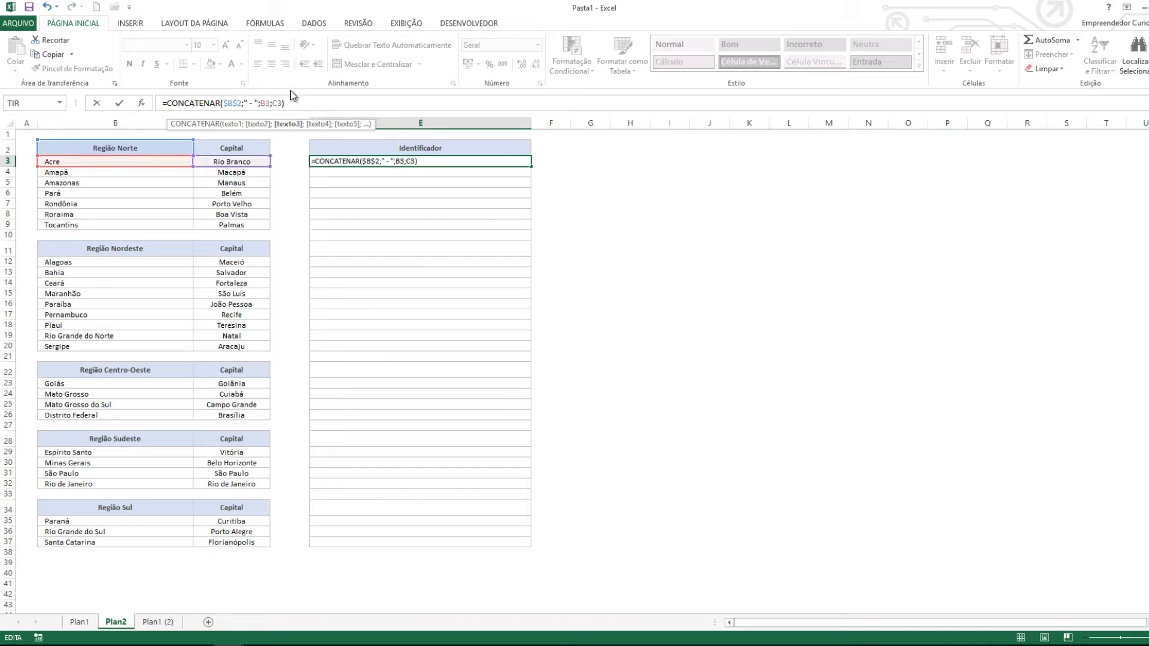
Add a second " - " separator before C3, completing E3 as =CONCATENAR($B$2;" - ";B3;" - ";C3)
left_click(275, 103)
type("\"")
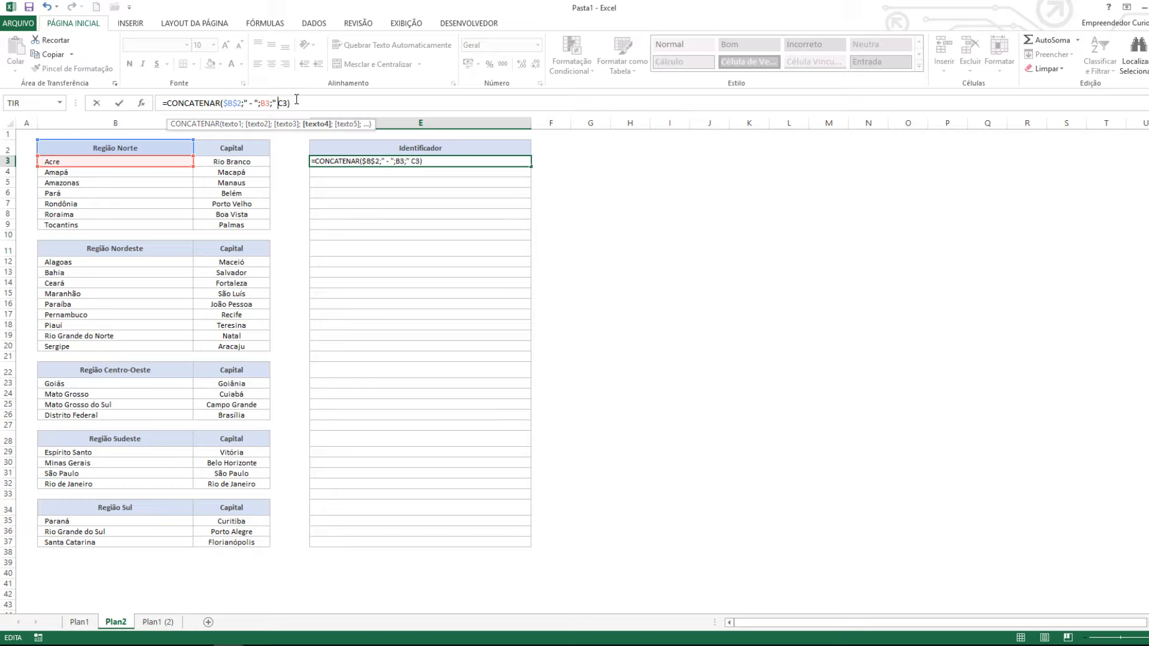
type(" - \";")
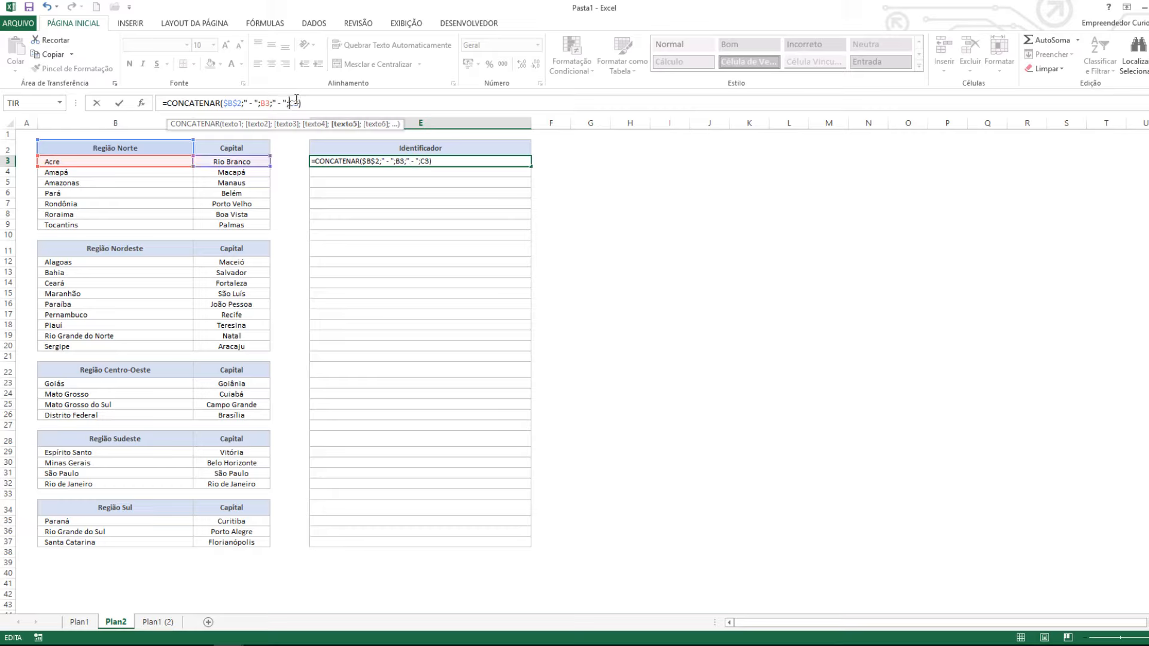
left_click(365, 106)
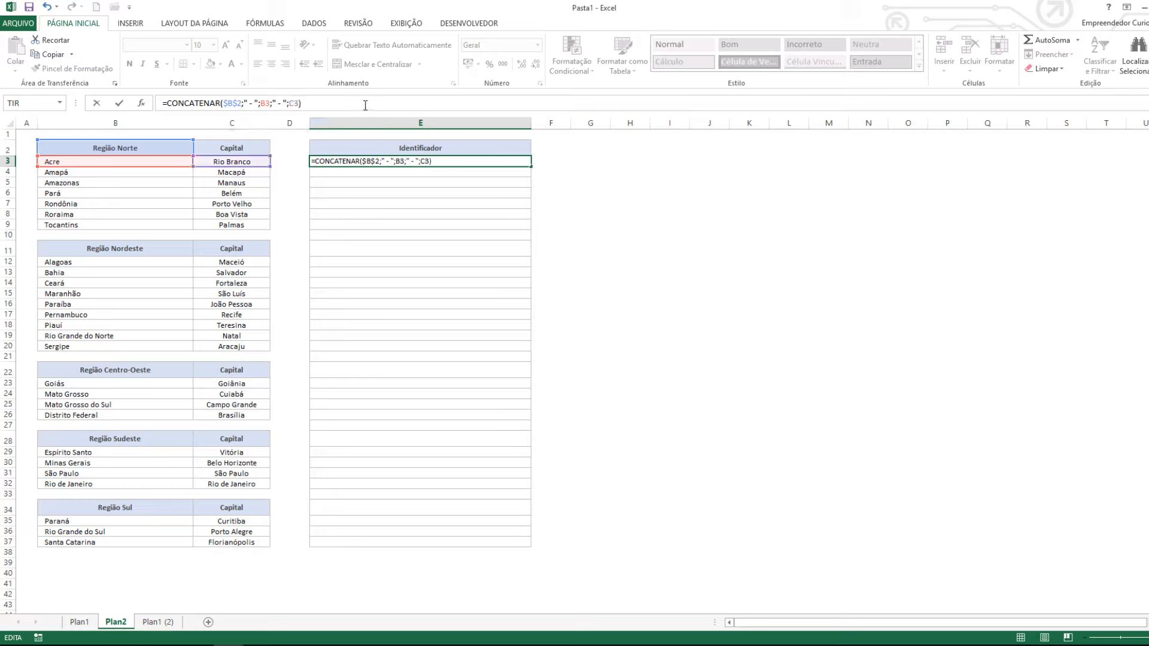
key("Return")
key("Up")
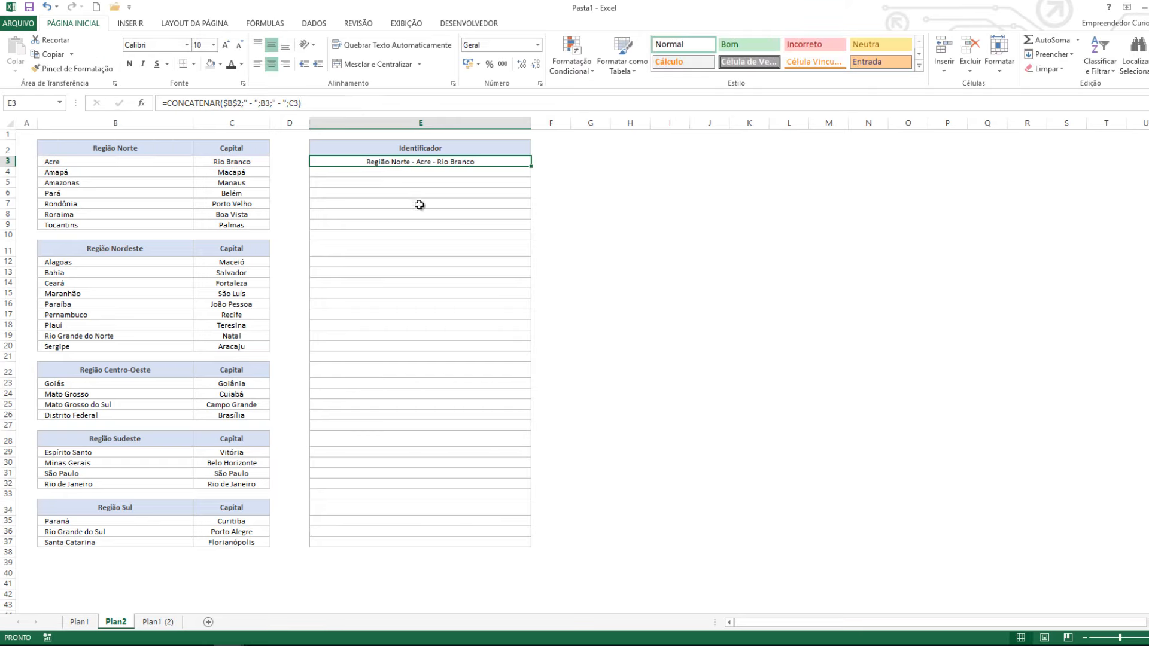
Copy the E3 identifier formula into E4:E9 for the remaining Região Norte states
left_click_drag(100, 161, 303, 161)
left_click(379, 162)
key("ctrl+c")
left_click_drag(384, 172, 370, 221)
key("ctrl+v")
Copy the E9 formula to E12 and repoint its region reference to the Região Nordeste header, $B$11
left_click(422, 225)
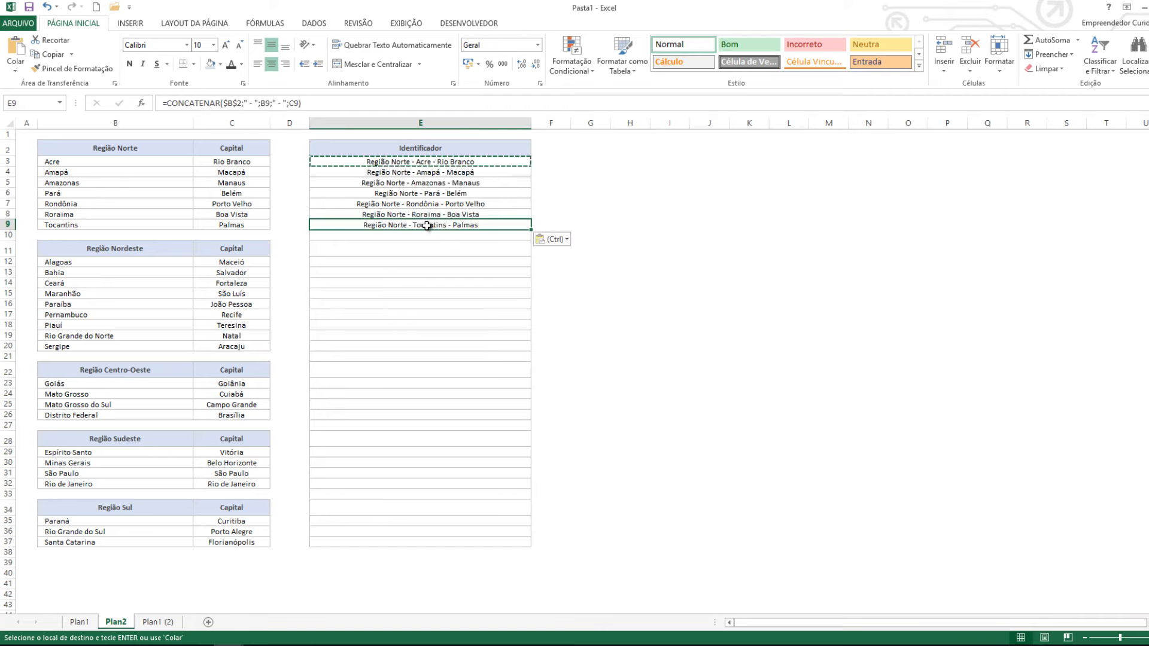
key("ctrl+c")
left_click(354, 261)
key("ctrl+v")
key("F2")
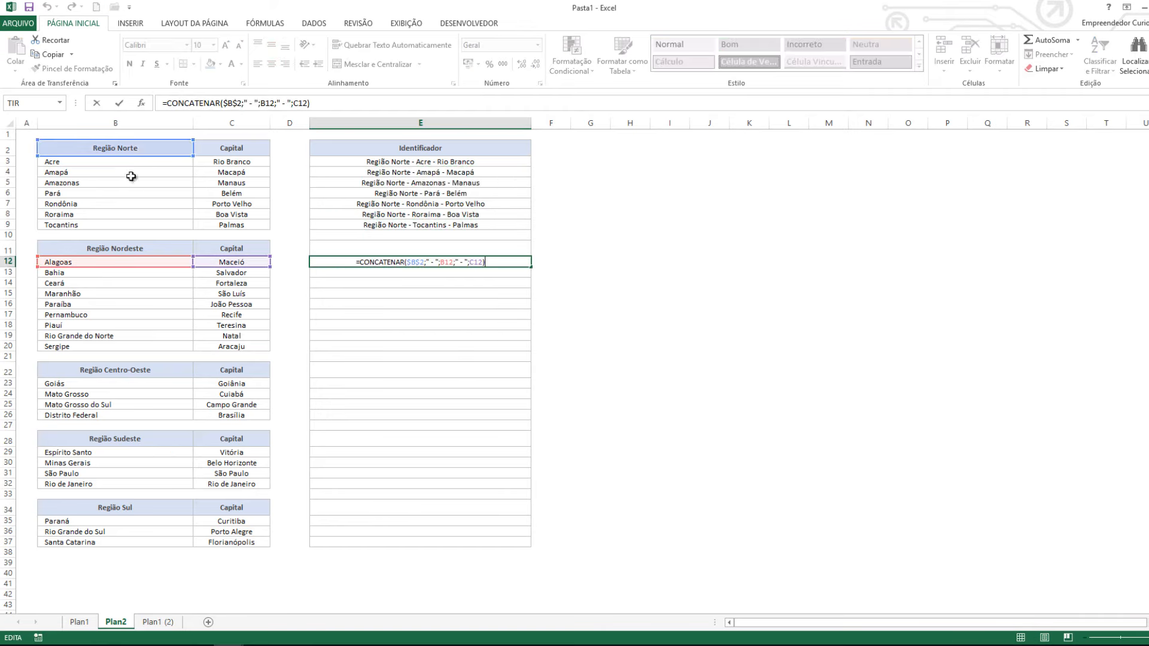
left_click_drag(150, 158, 151, 250)
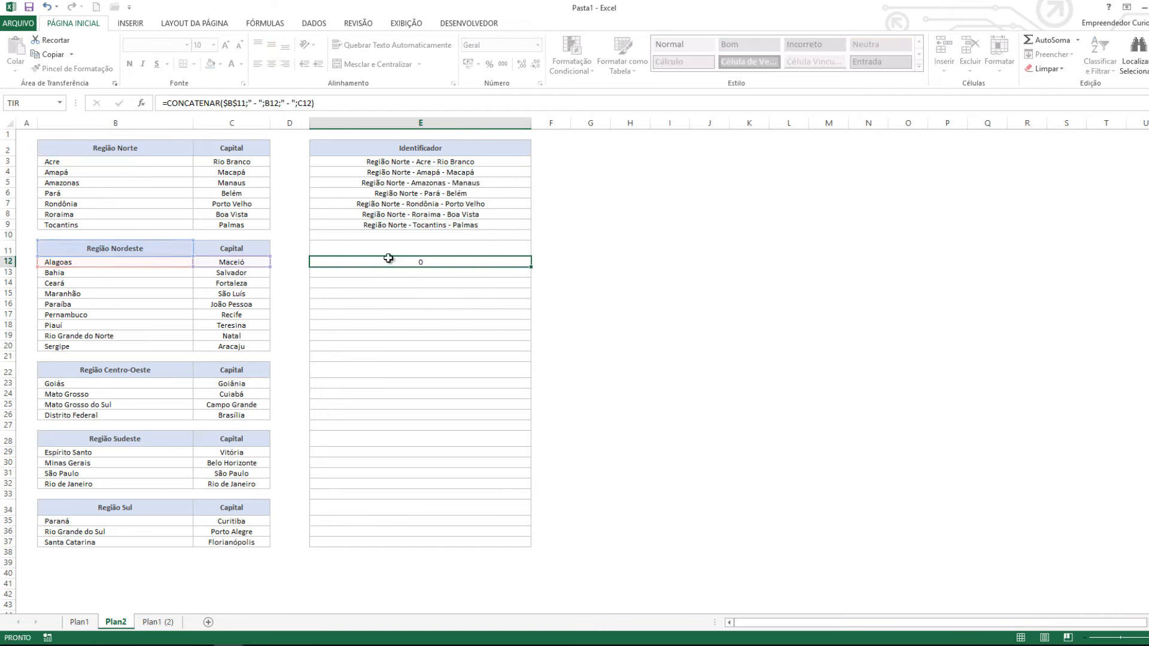
key("Return")
Copy the E12 formula into E13:E20 for the other Região Nordeste states
left_click(388, 258)
key("ctrl+c")
left_click_drag(355, 278, 349, 344)
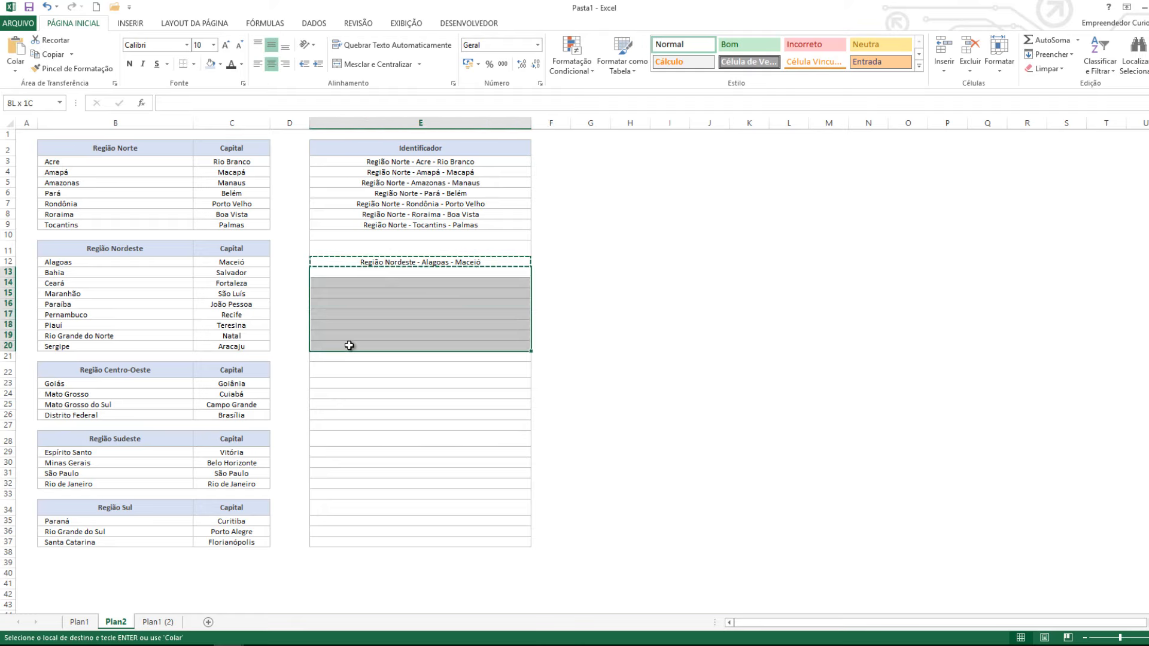
key("ctrl+v")
left_click(388, 272)
Copy the E20 formula to E23 and repoint its region reference to the Região Centro-Oeste header, $B$22
left_click(368, 346)
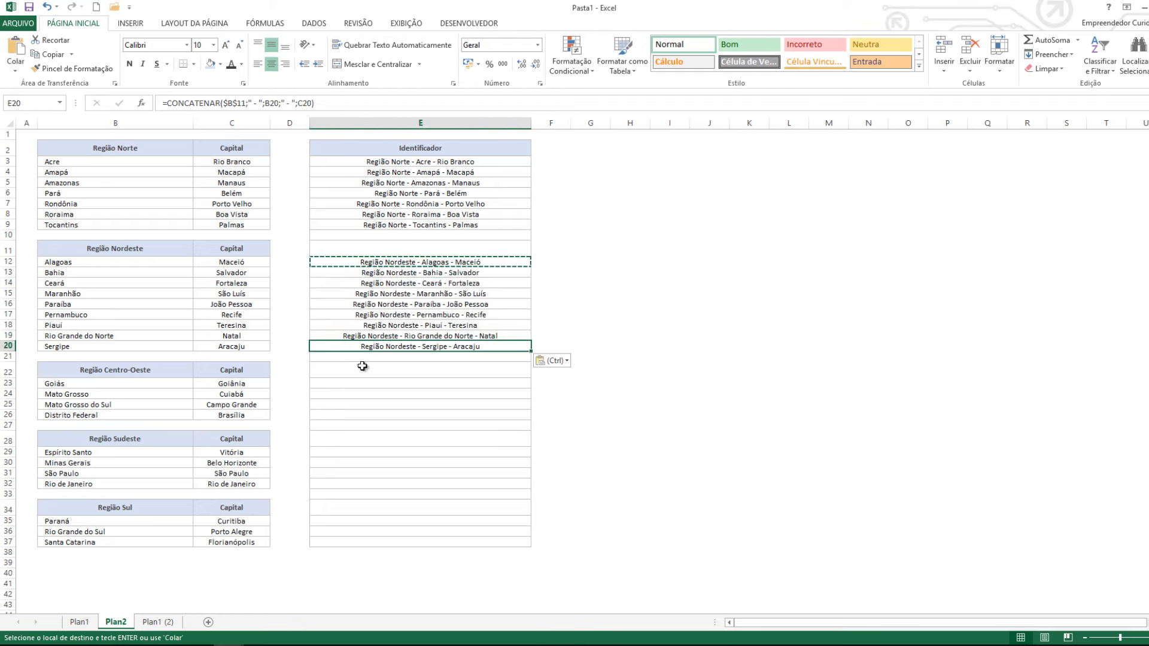
key("ctrl+c")
left_click(333, 372)
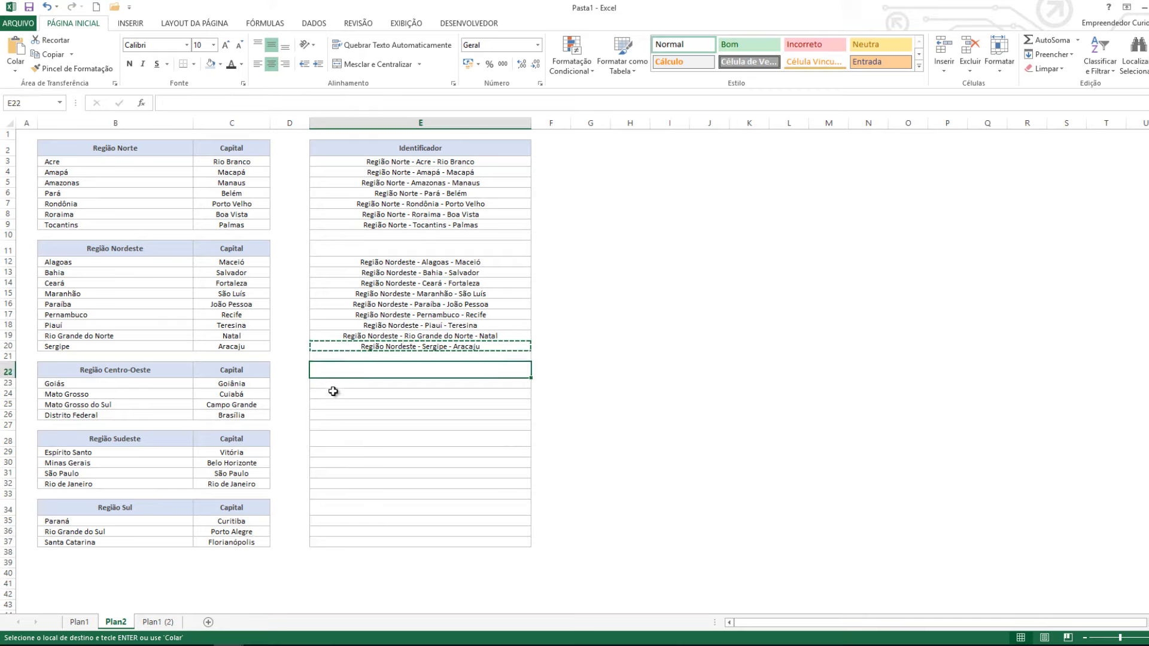
left_click(333, 384)
key("ctrl+v")
key("F2")
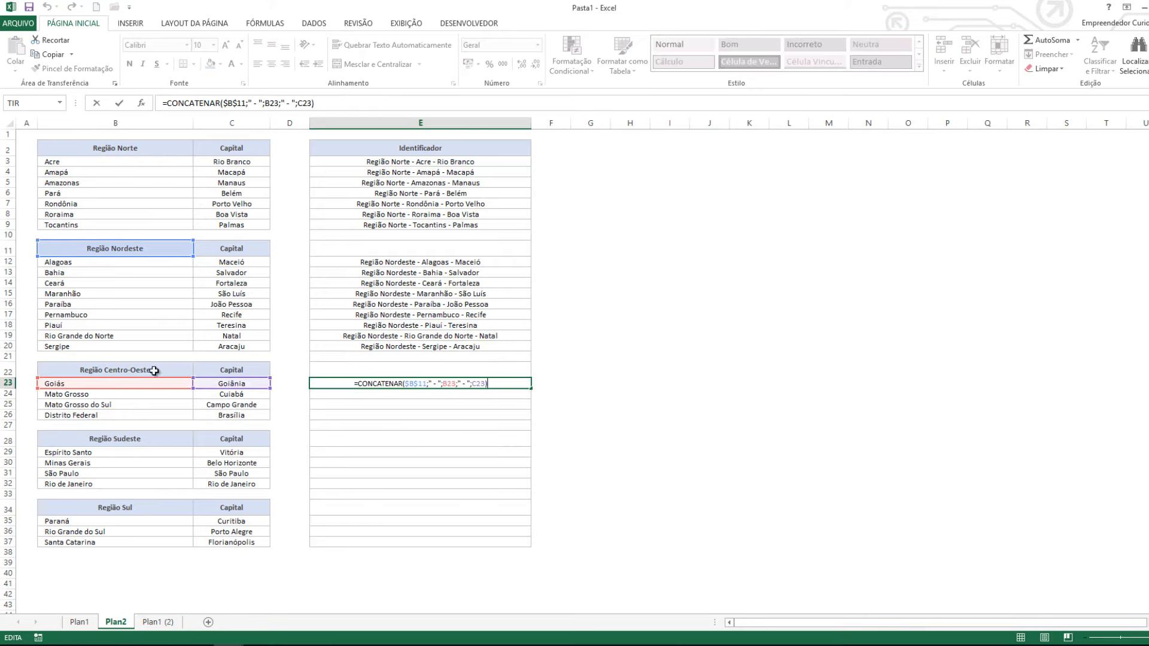
left_click_drag(145, 239, 149, 366)
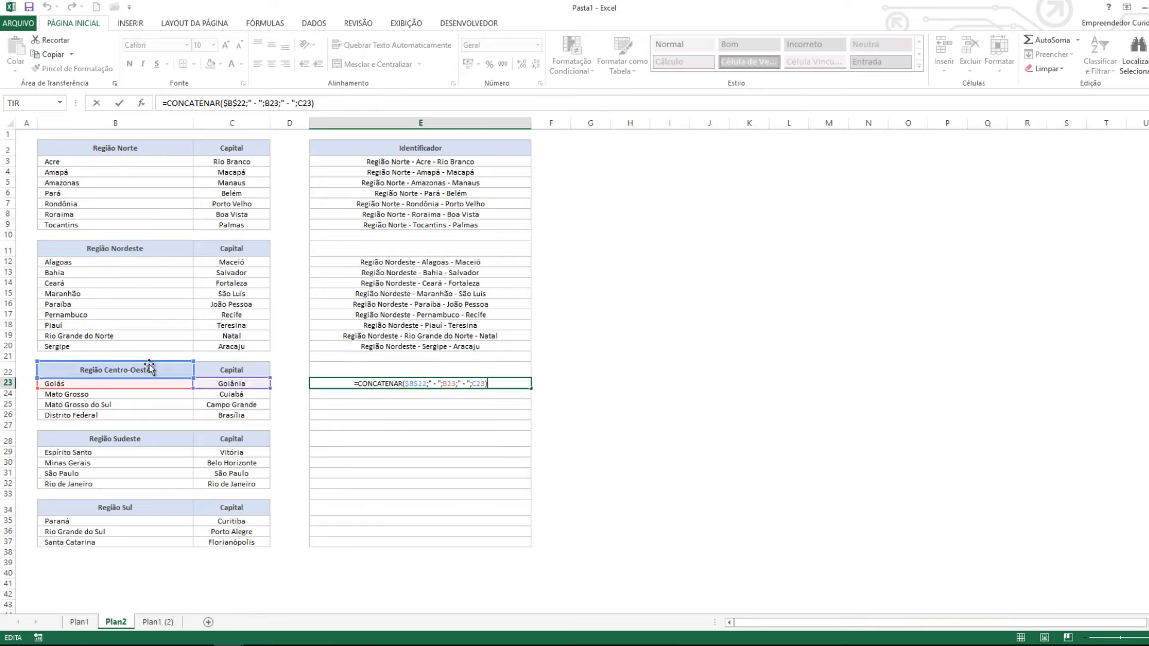
key("Tab")
Copy the E23 formula into E24:E26 for the remaining Região Centro-Oeste rows
left_click(416, 384)
key("ctrl+c")
left_click_drag(383, 394, 375, 412)
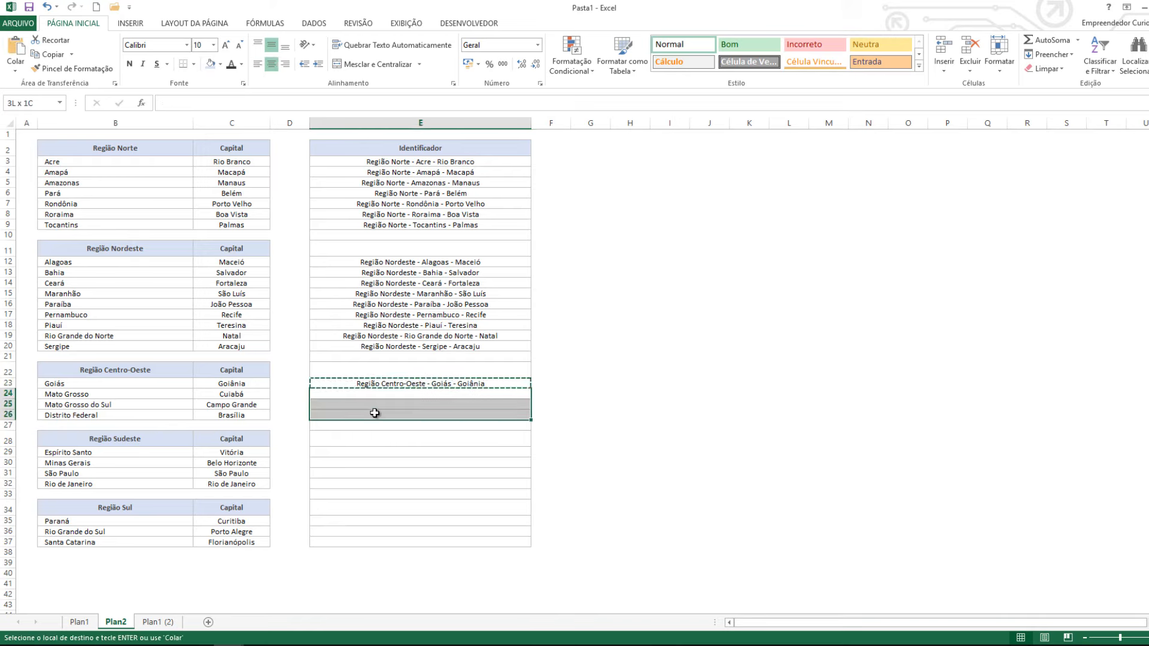
key("ctrl+v")
Copy the E26 formula to E29 and repoint its region reference to the Região Sudeste header, $B$28
left_click(354, 415)
key("ctrl+c")
left_click(336, 453)
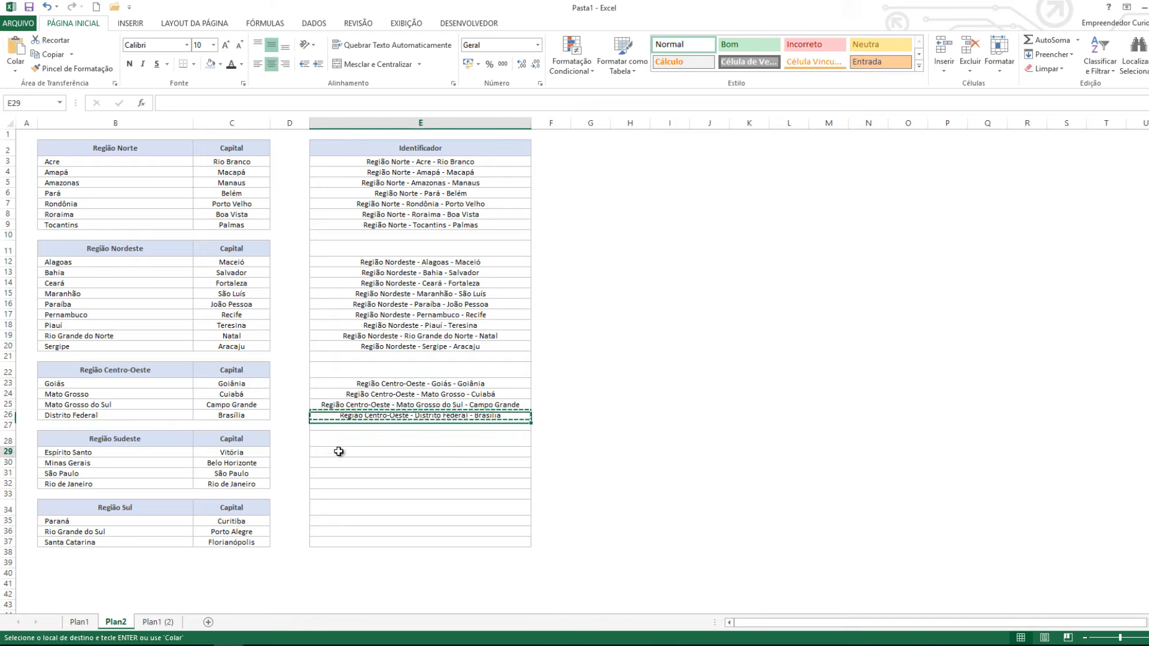
key("ctrl+v")
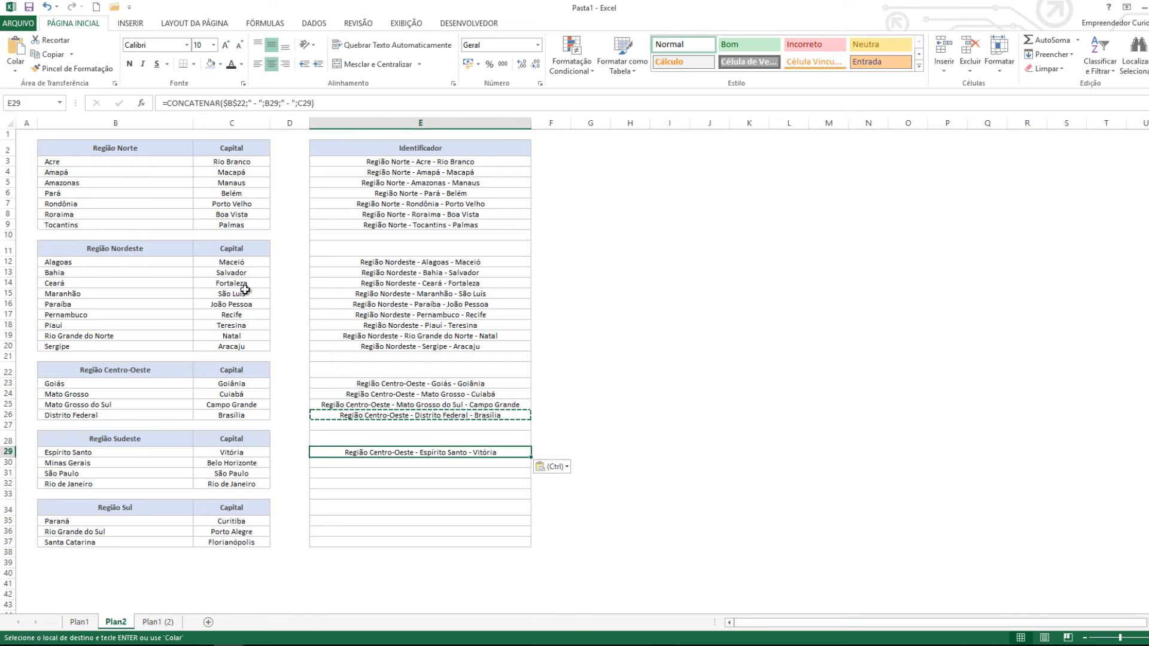
left_click(267, 104)
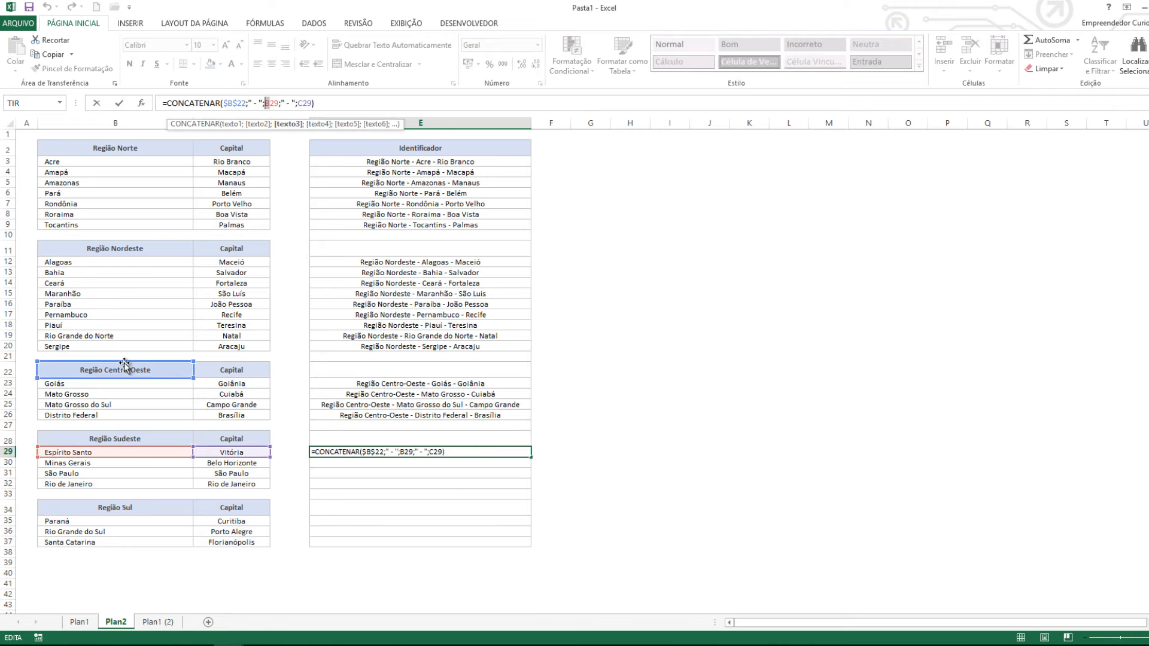
left_click_drag(126, 363, 130, 437)
key("Tab")
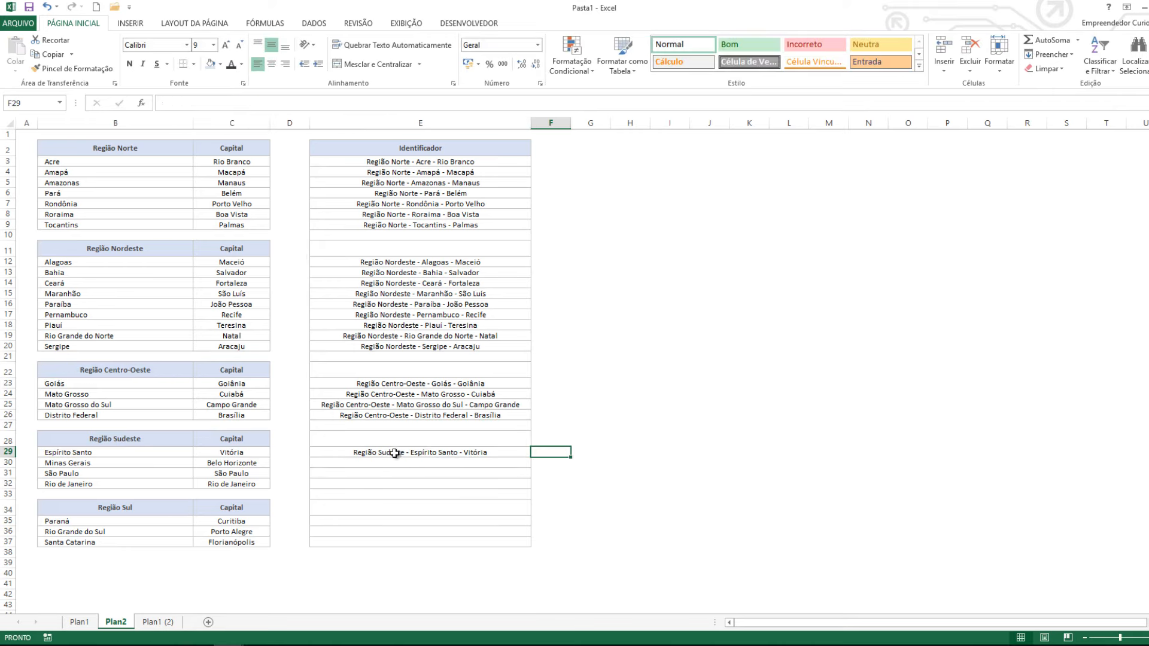
Copy the E29 formula into E30:E32 for the remaining Região Sudeste states
left_click(394, 453)
key("ctrl+c")
left_click_drag(373, 462, 356, 484)
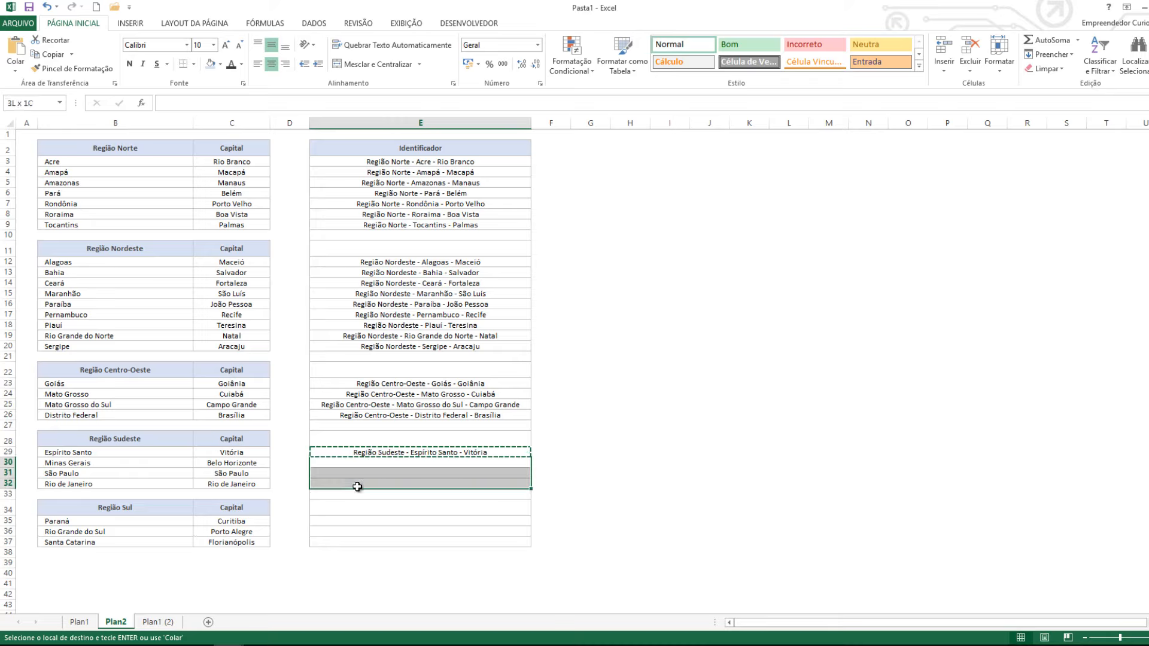
key("ctrl+v")
left_click(353, 504)
Copy the E32 formula to E35 and repoint its region reference to the Região Sul header, $B$34
left_click(389, 479)
key("ctrl+c")
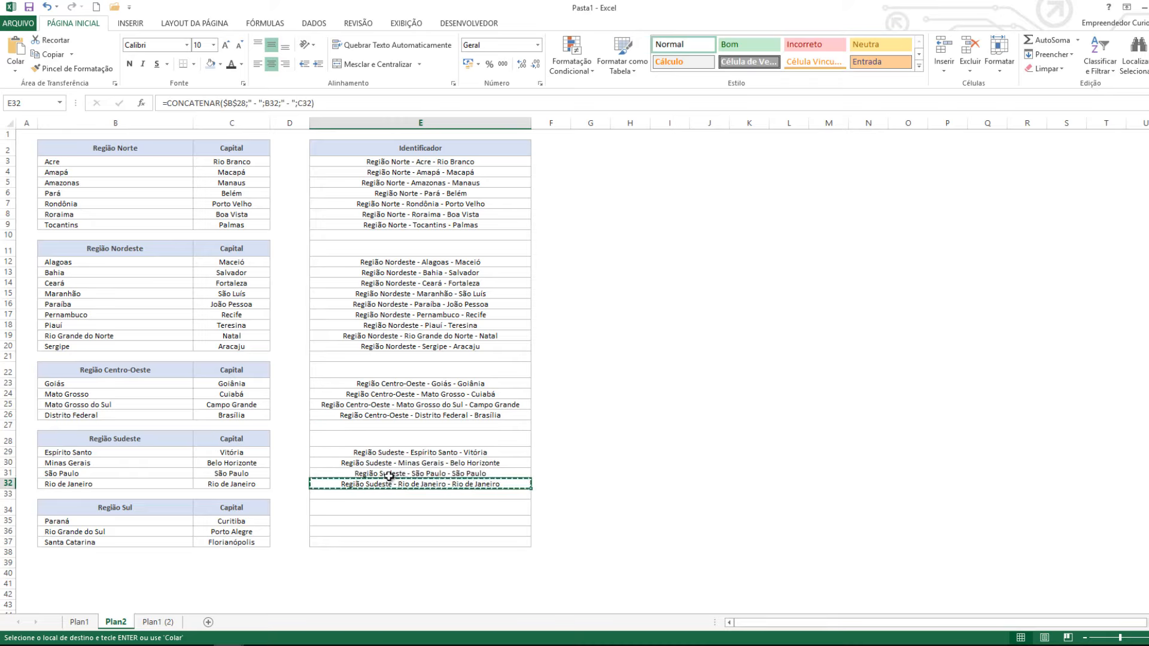
left_click(339, 518)
key("ctrl+v")
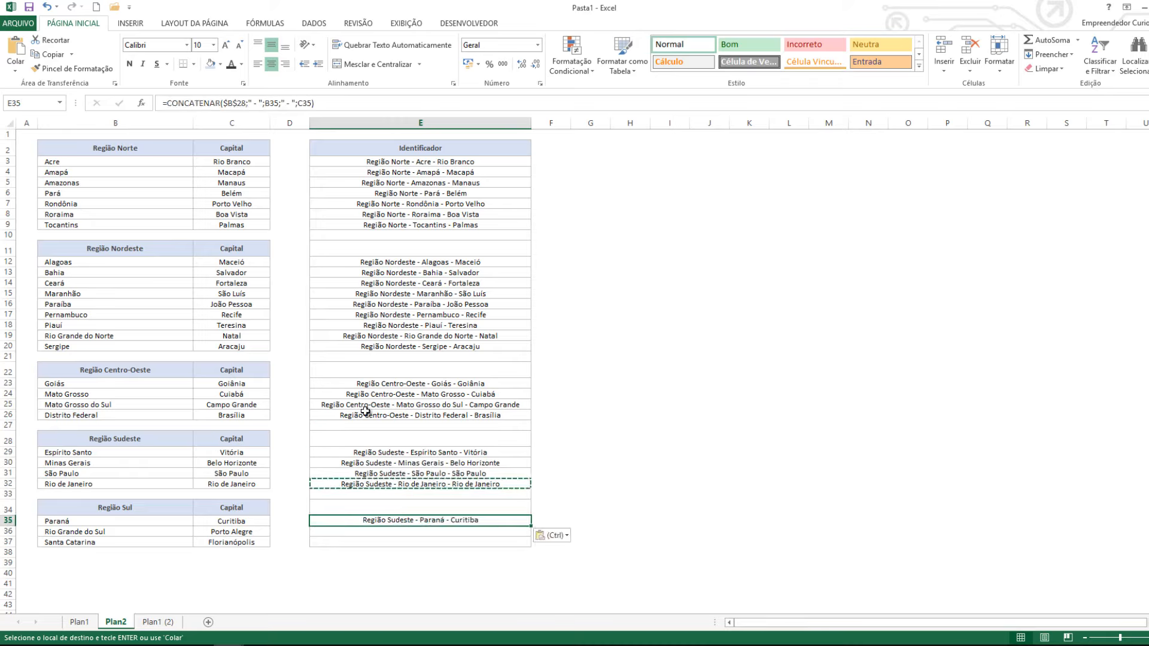
key("F2")
left_click_drag(131, 441, 131, 511)
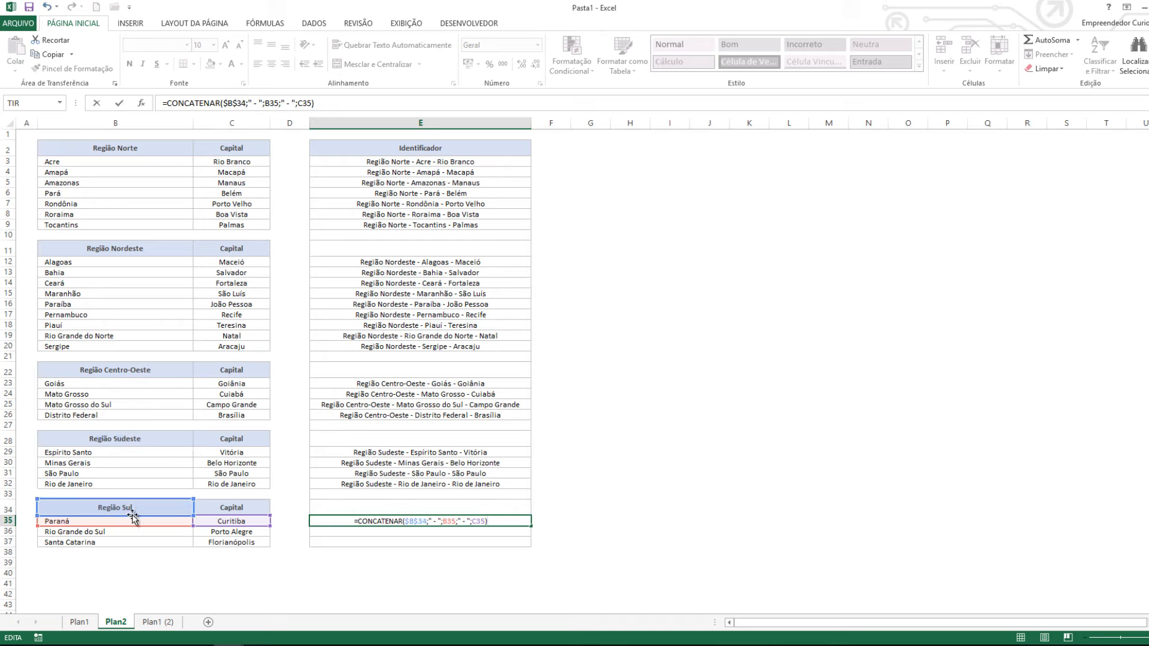
key("Tab")
Copy the E35 formula into E36:E37 for the last two Região Sul states
left_click(392, 522)
key("ctrl+c")
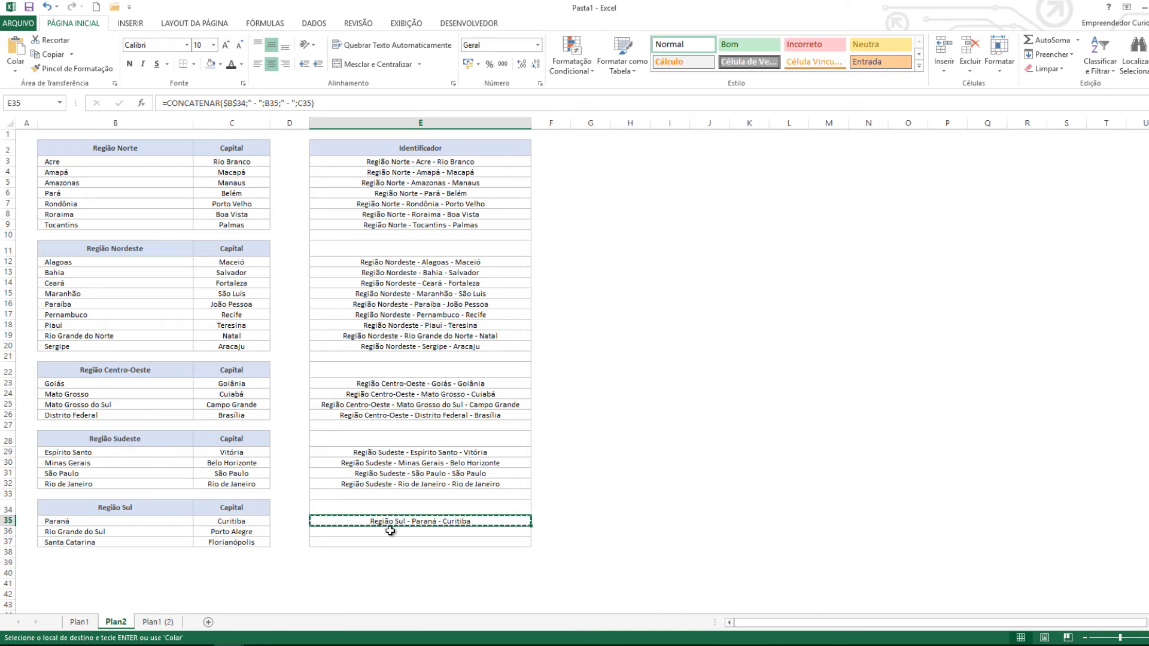
left_click_drag(390, 531, 394, 541)
key("ctrl+v")
left_click(396, 521)
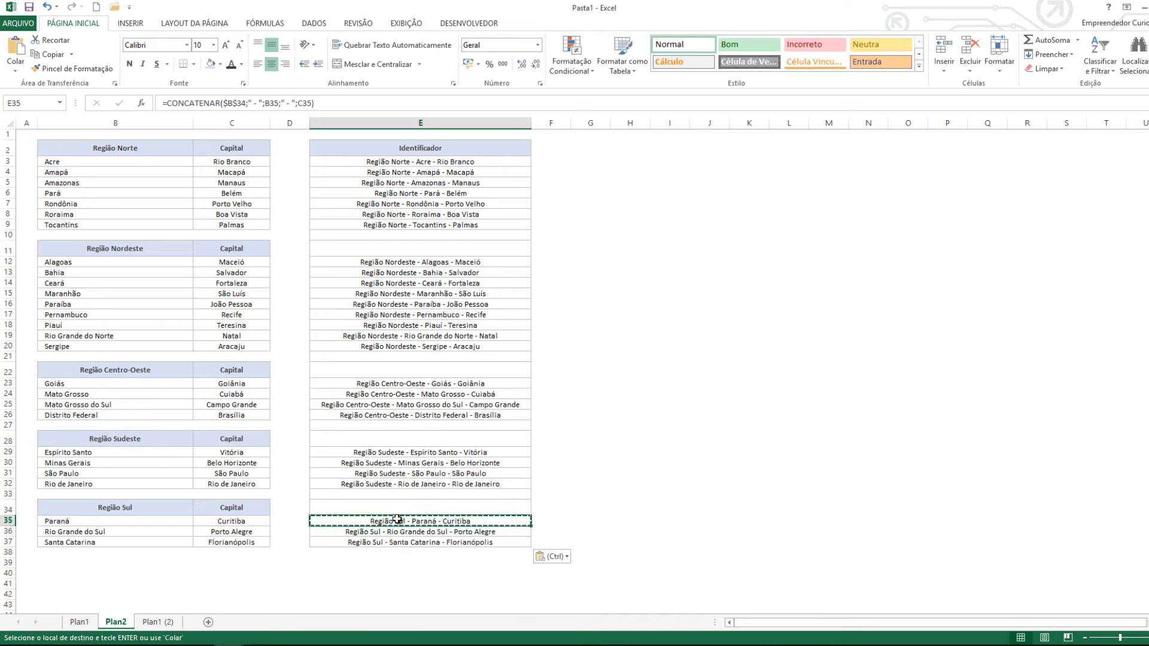
Start a CONCATENAR formula in cell F6, the first Venda row on the Plan1 (2) sheet
left_click(158, 622)
left_click(383, 238)
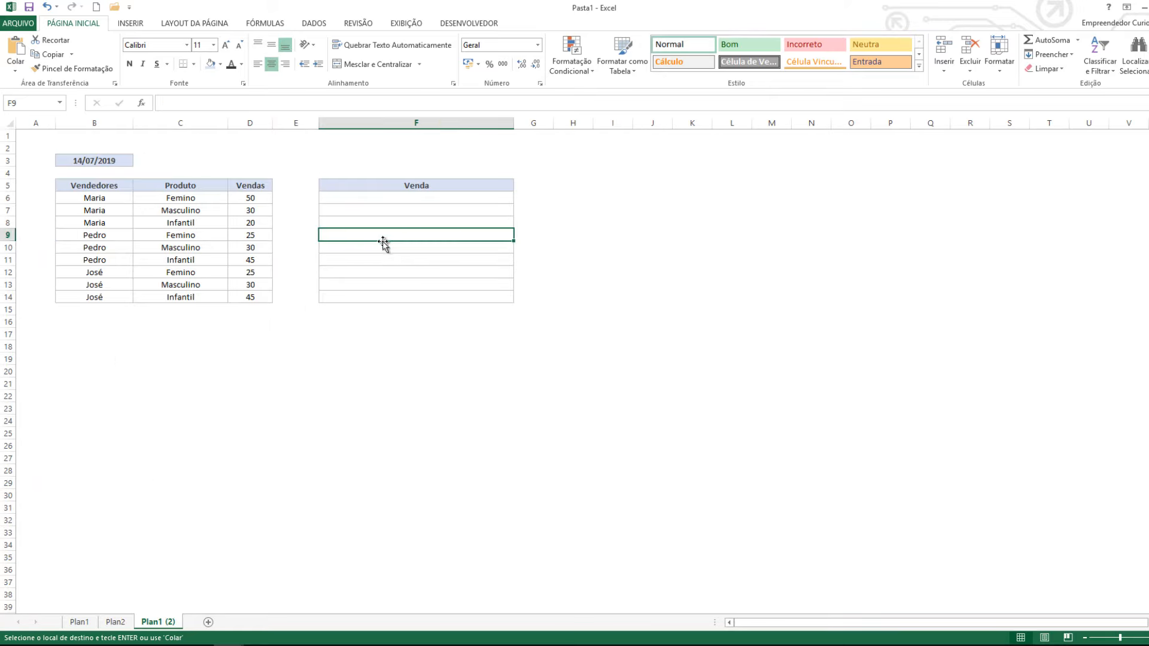
left_click(372, 198)
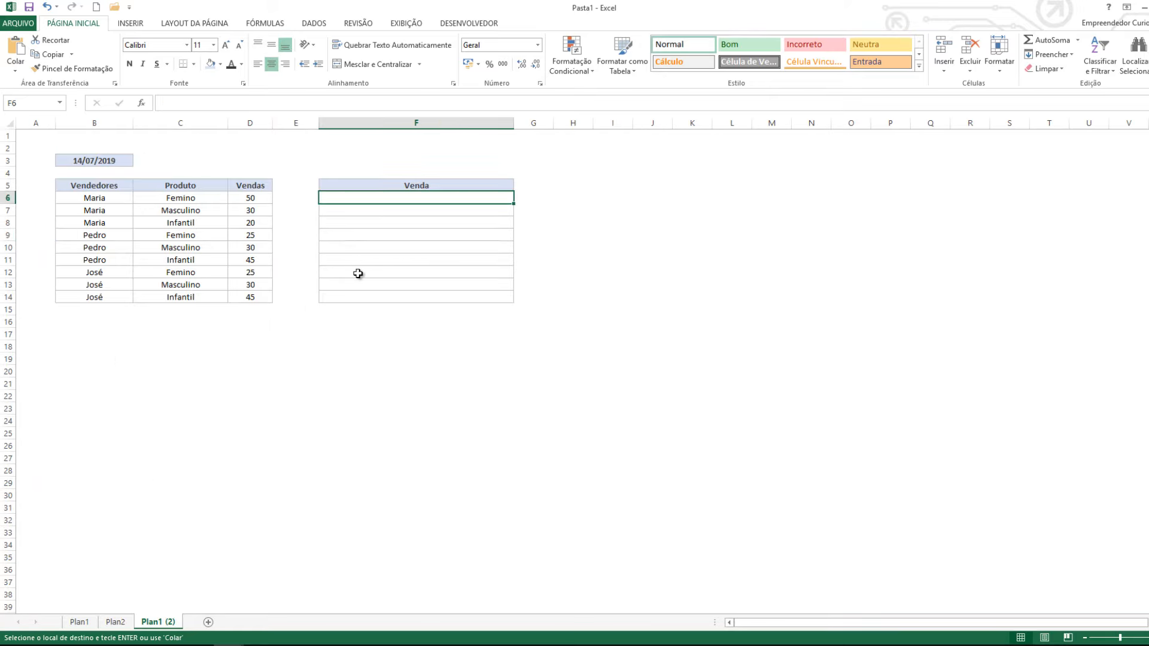
left_click(354, 149)
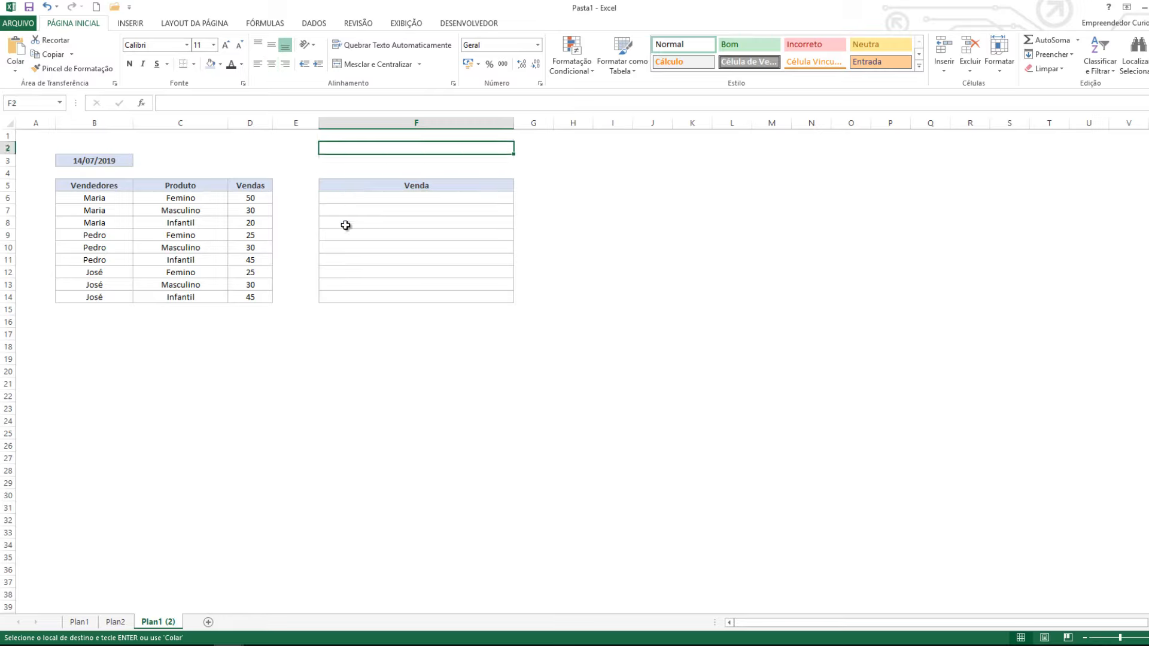
left_click(366, 196)
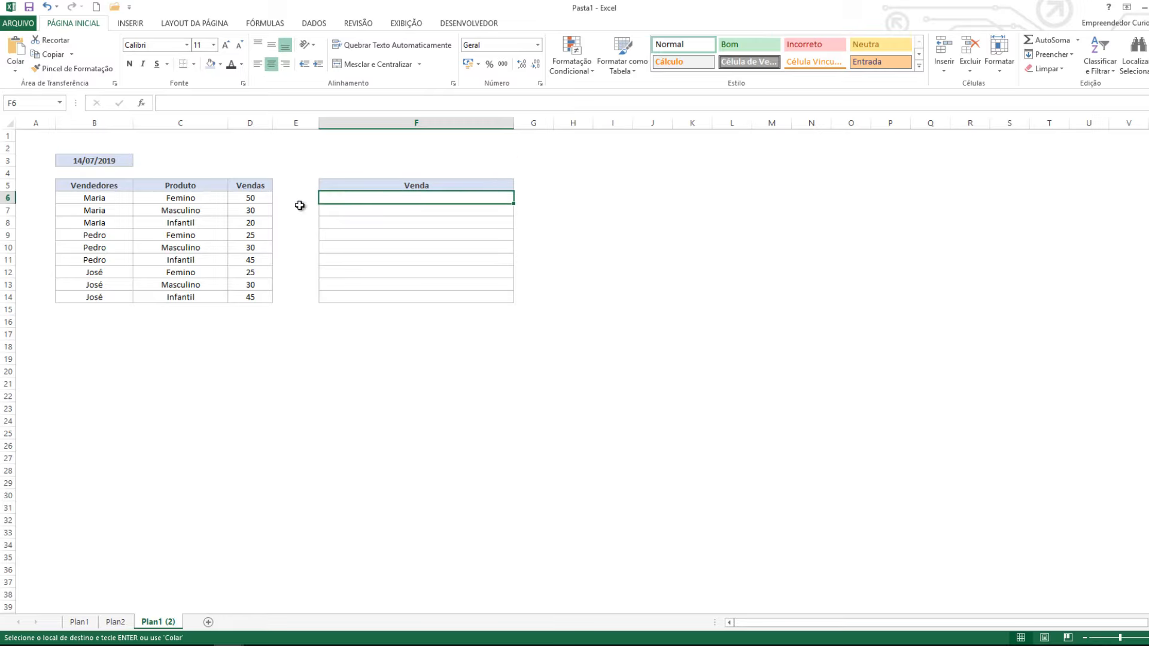
type("=")
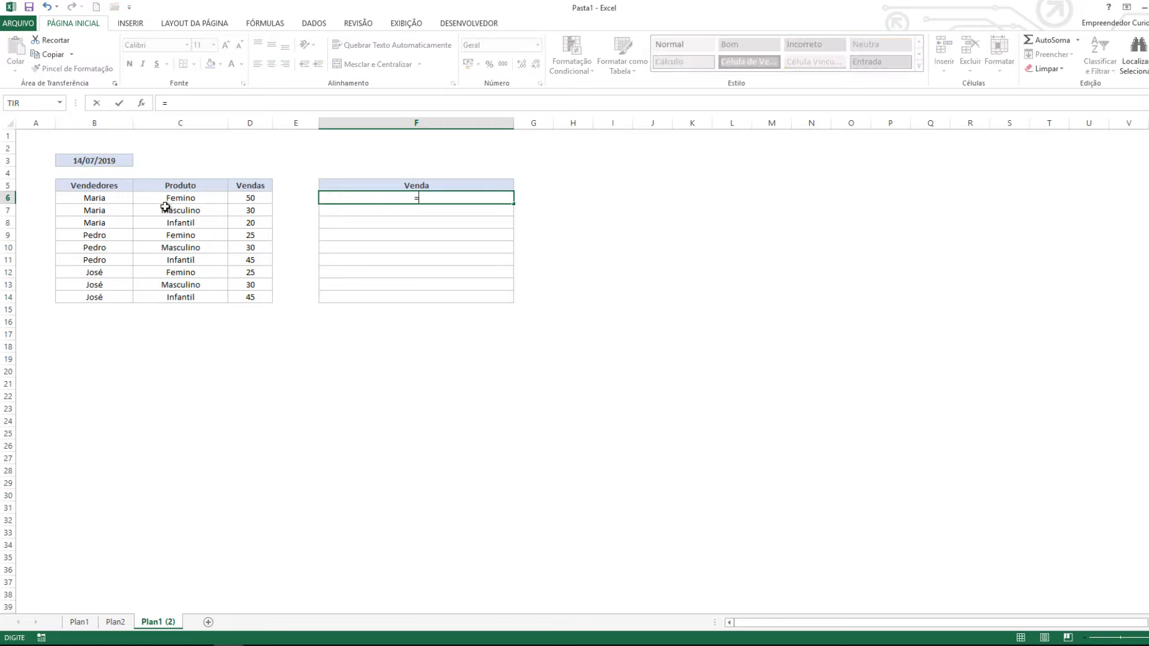
type("CODIFU")
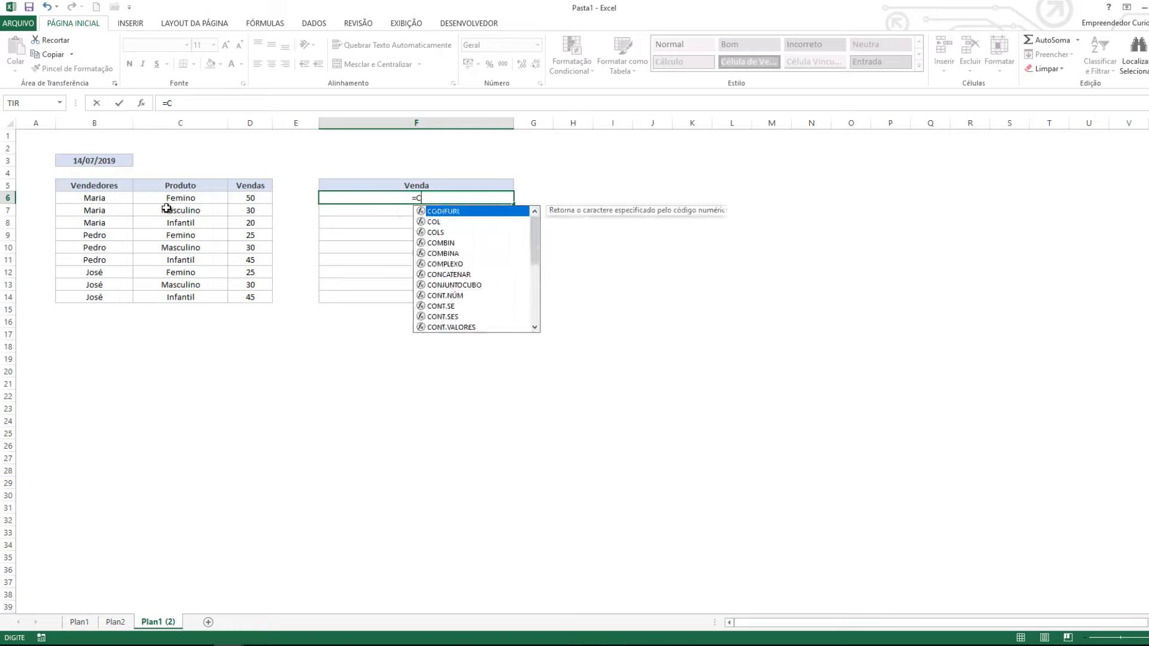
key("BackSpace")
key("BackSpace")
key("BackSpace")
key("BackSpace")
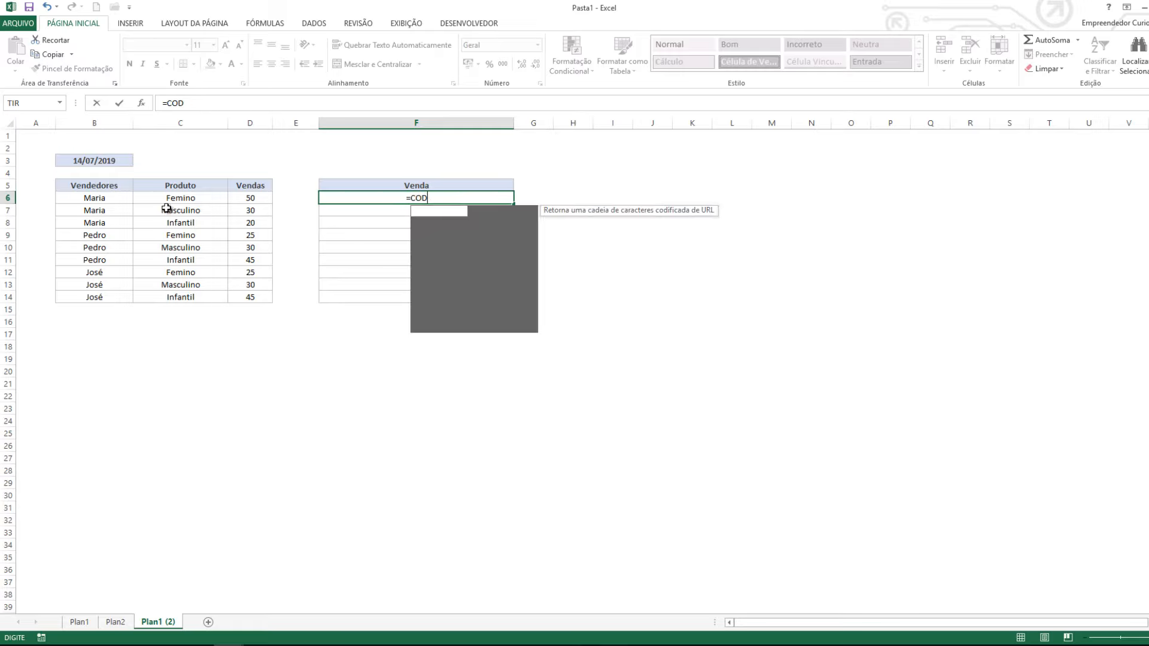
type("NC")
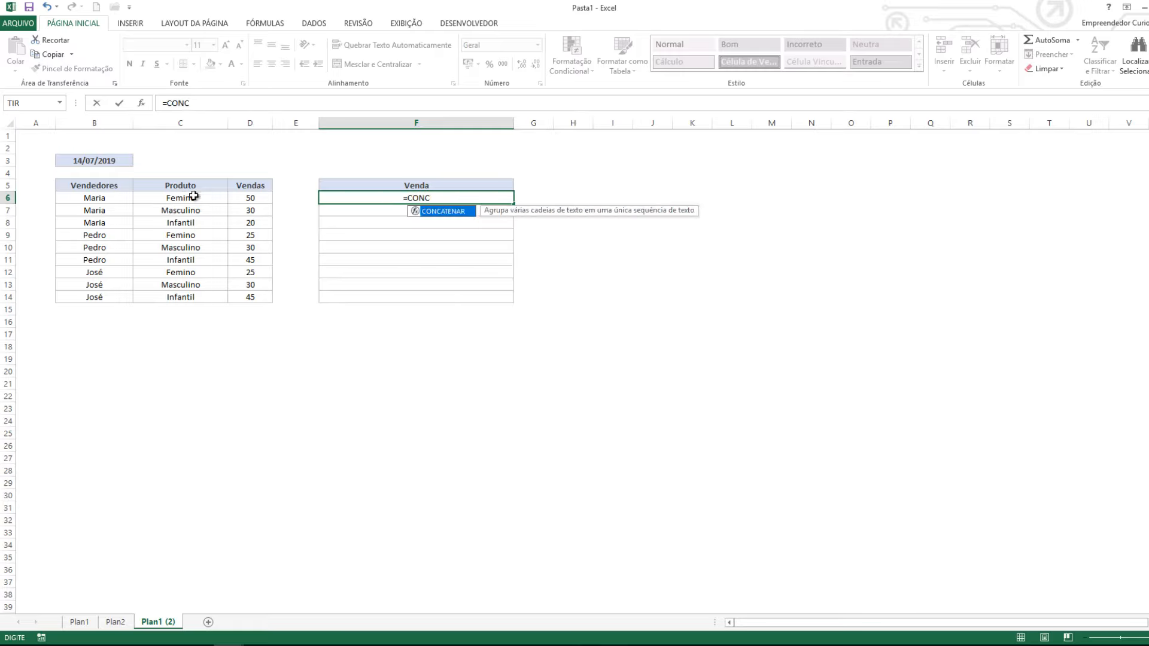
double_click(447, 212)
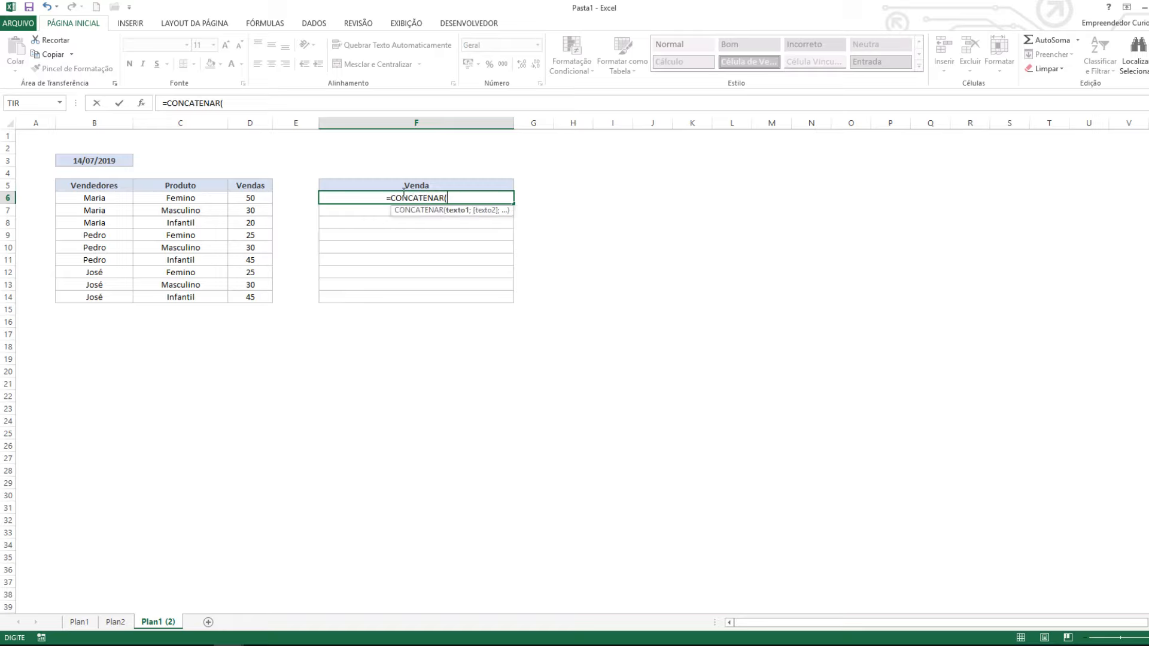
Complete the F6 formula as =CONCATENAR(B6;" - ";C6;" - ";D6) to join seller, product and sales
left_click(108, 200)
type(";")
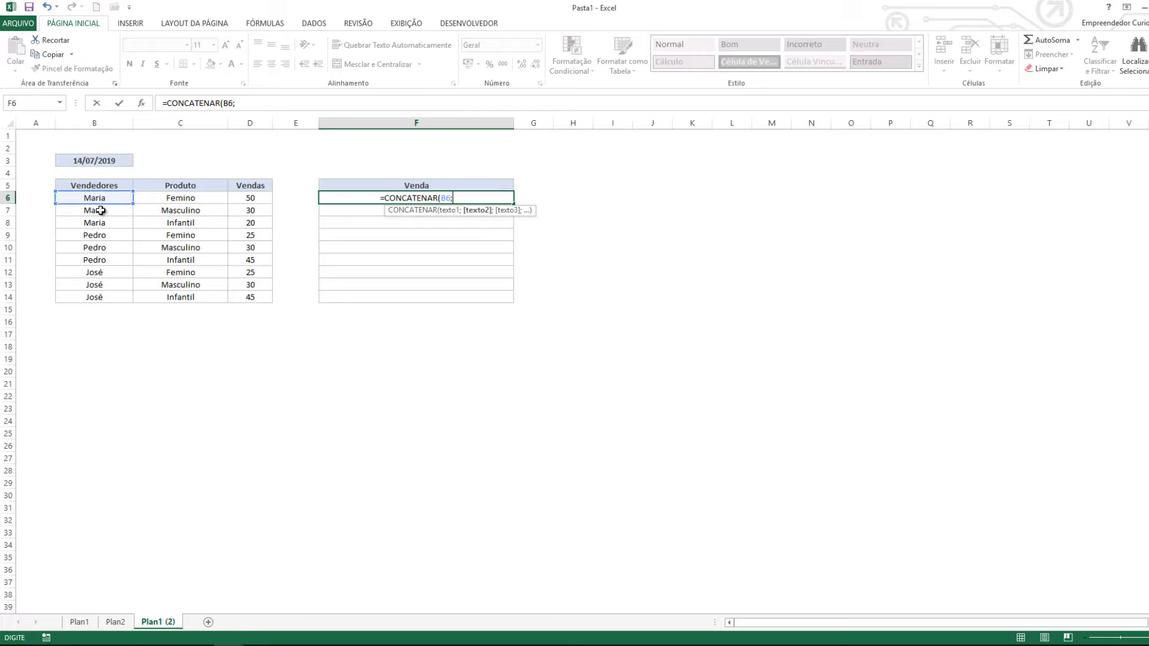
type("\" - \";")
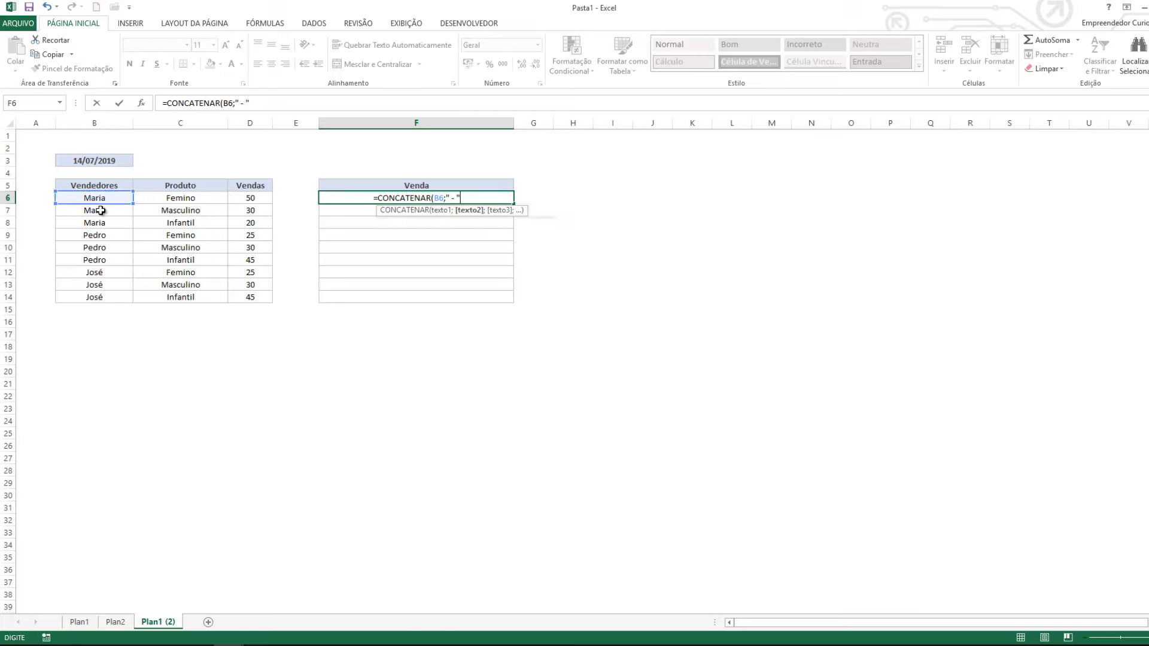
left_click(182, 198)
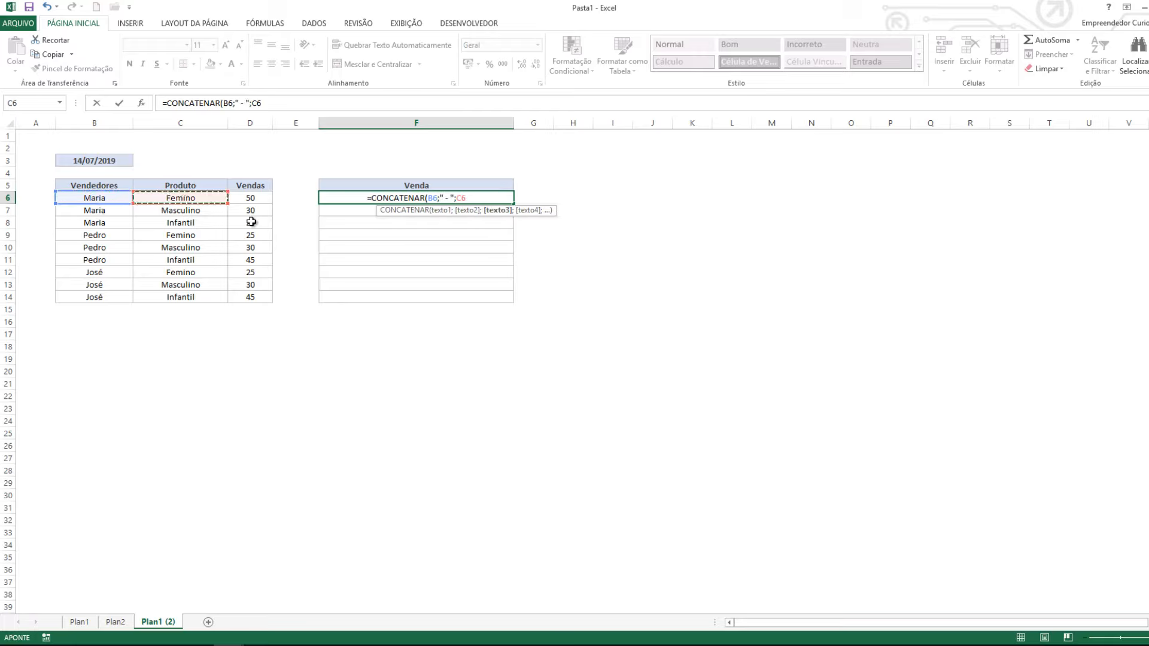
type(";")
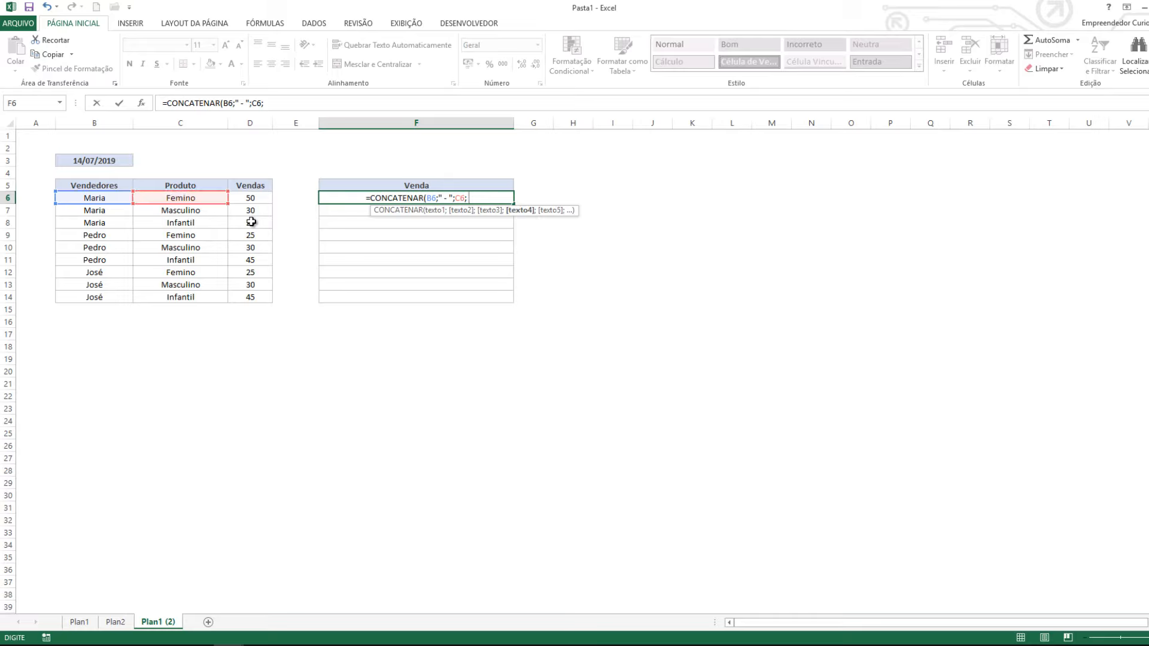
type("\" - \"")
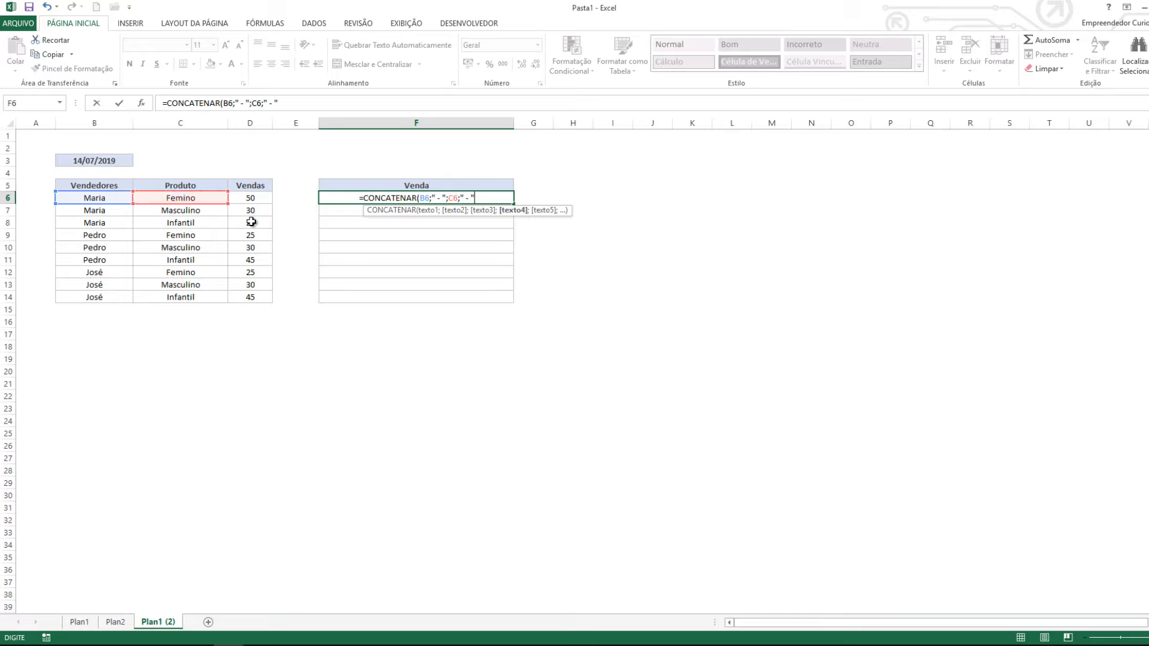
type(";")
left_click(257, 199)
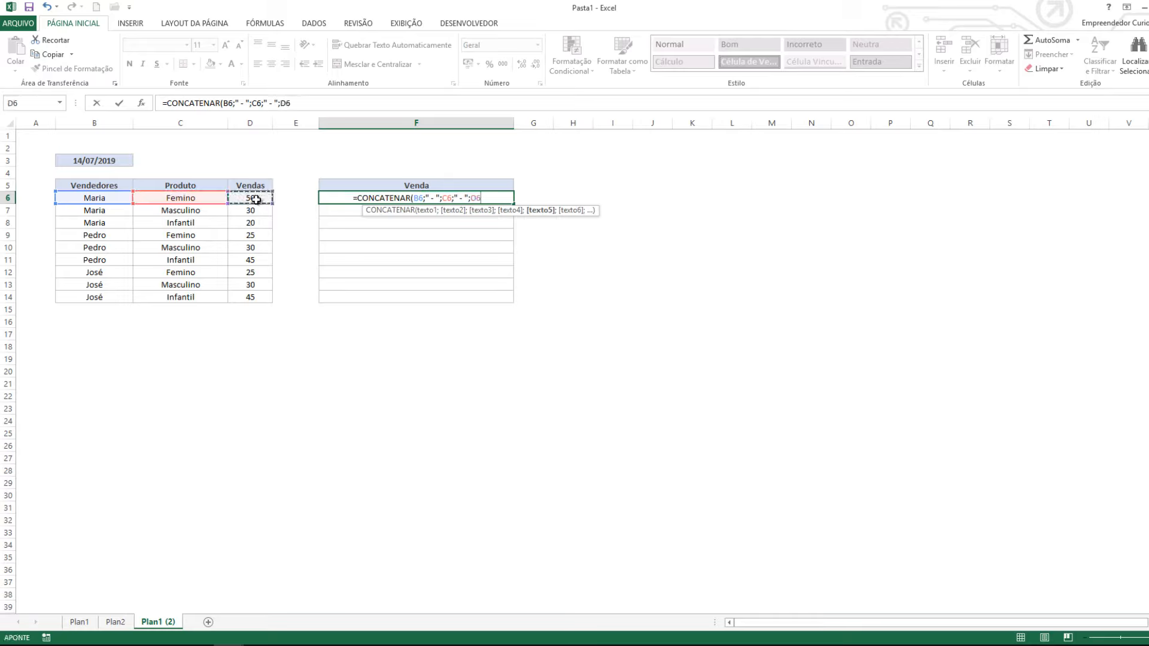
type(")")
key("Return")
Copy the F6 formula into F7:F14 for the remaining sales rows
key("Up")
key("ctrl+c")
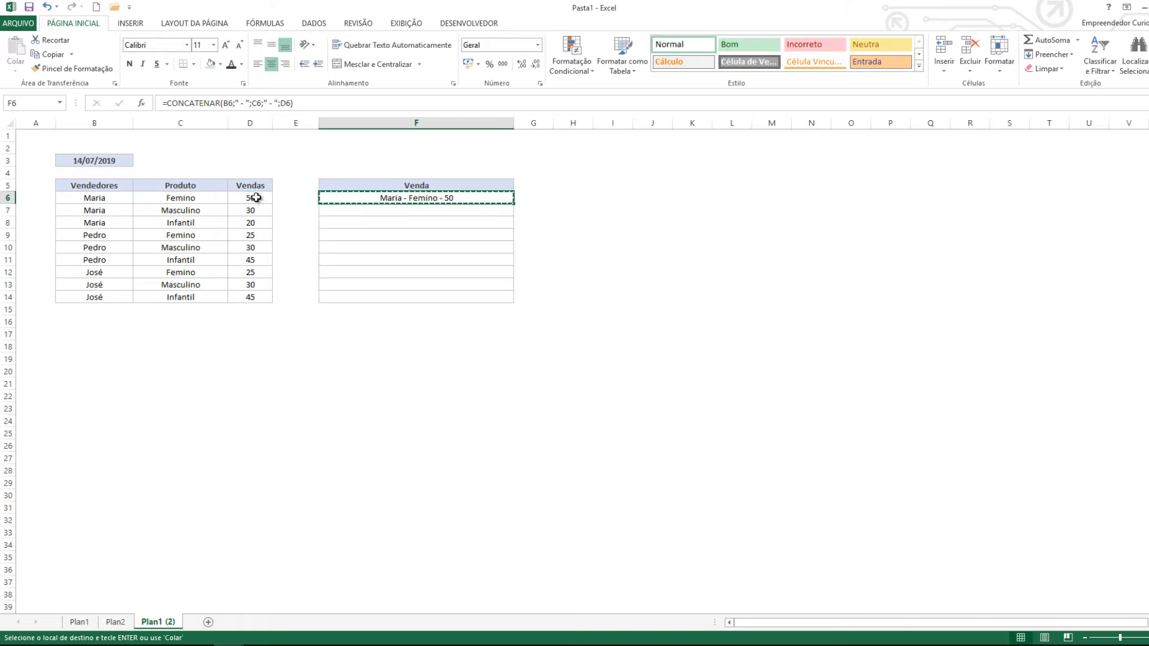
left_click_drag(387, 213, 386, 296)
key("ctrl+v")
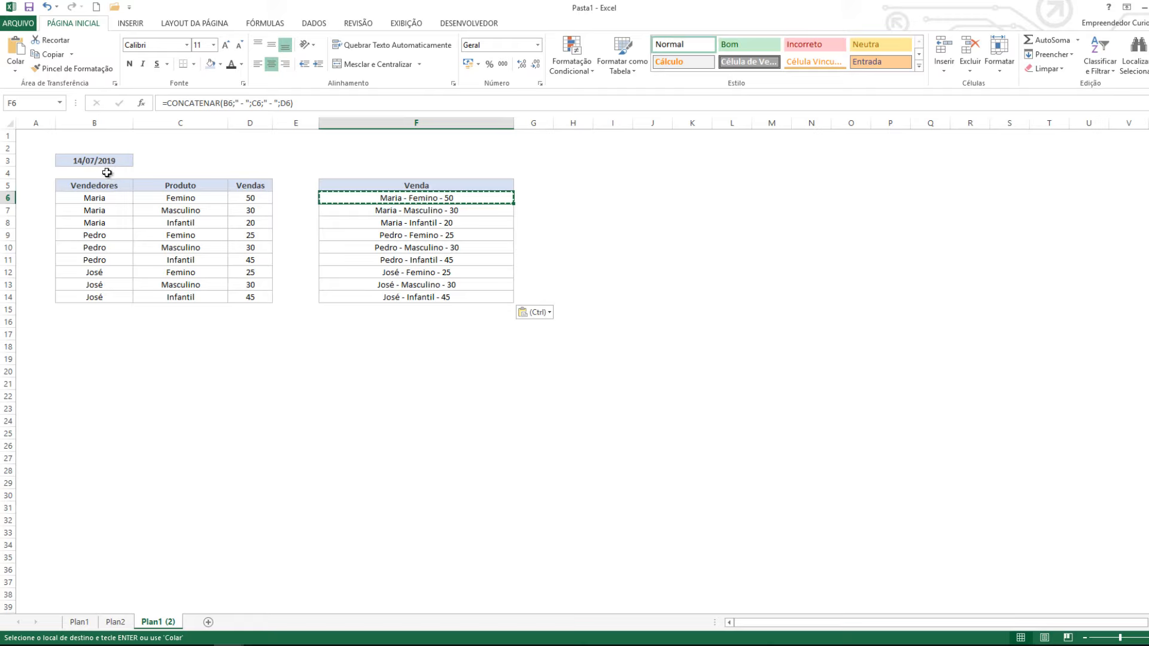
Prepend the B3 date and the separator ": " to the CONCATENAR arguments in F6
left_click(224, 103)
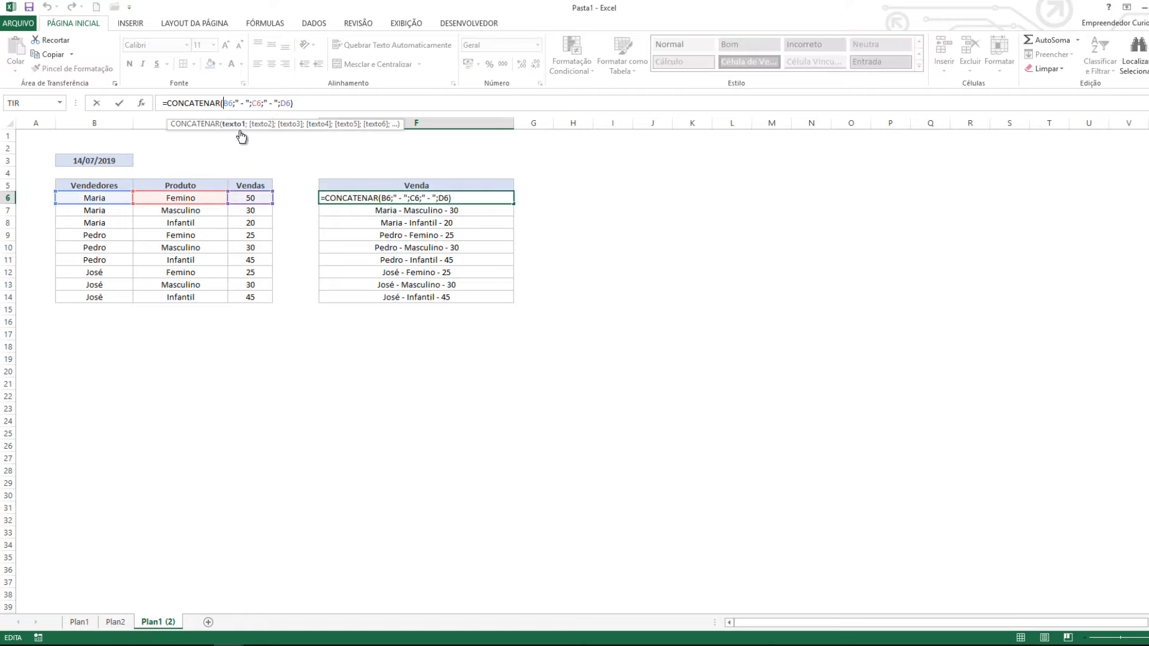
left_click(106, 161)
type(";")
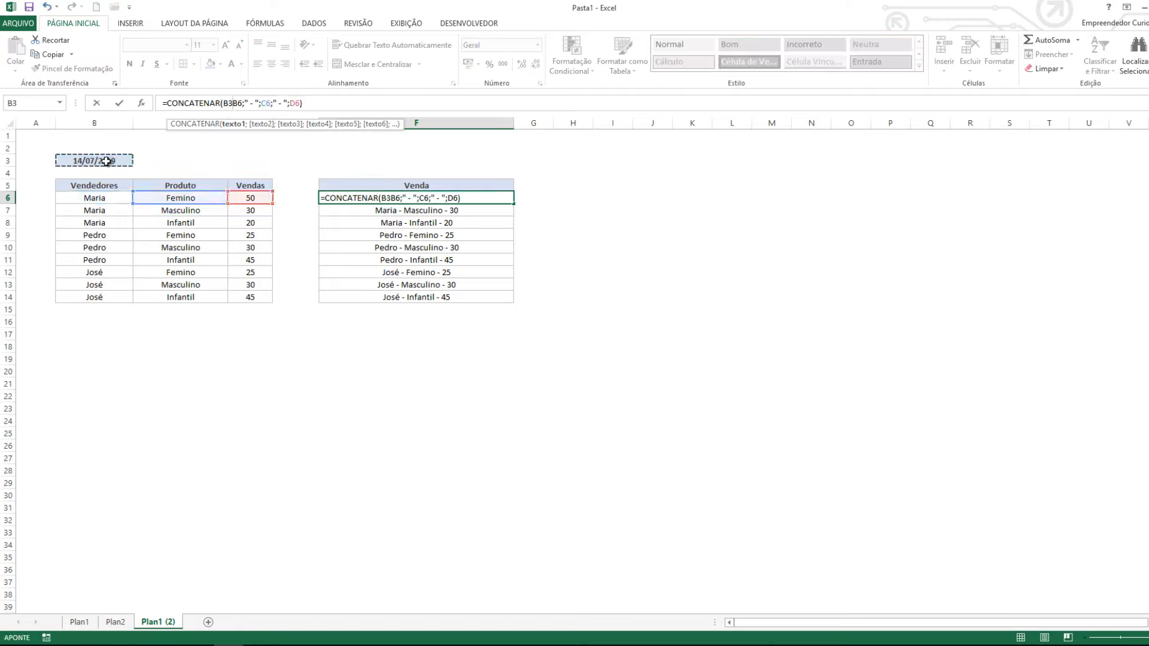
type("\"")
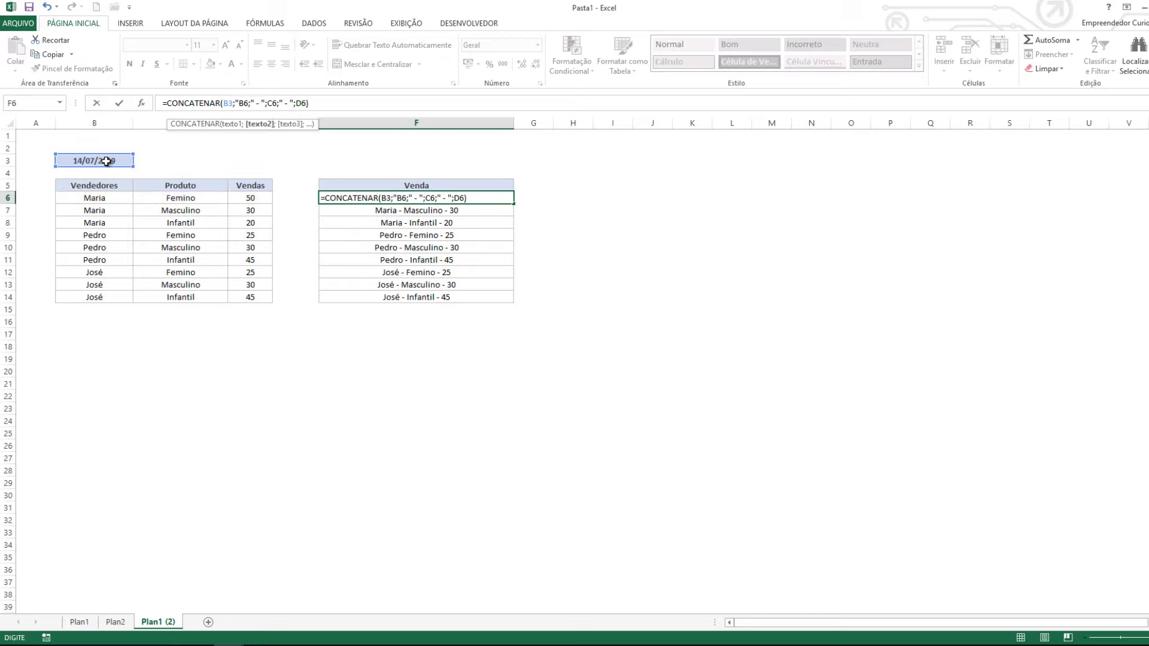
type(": \"")
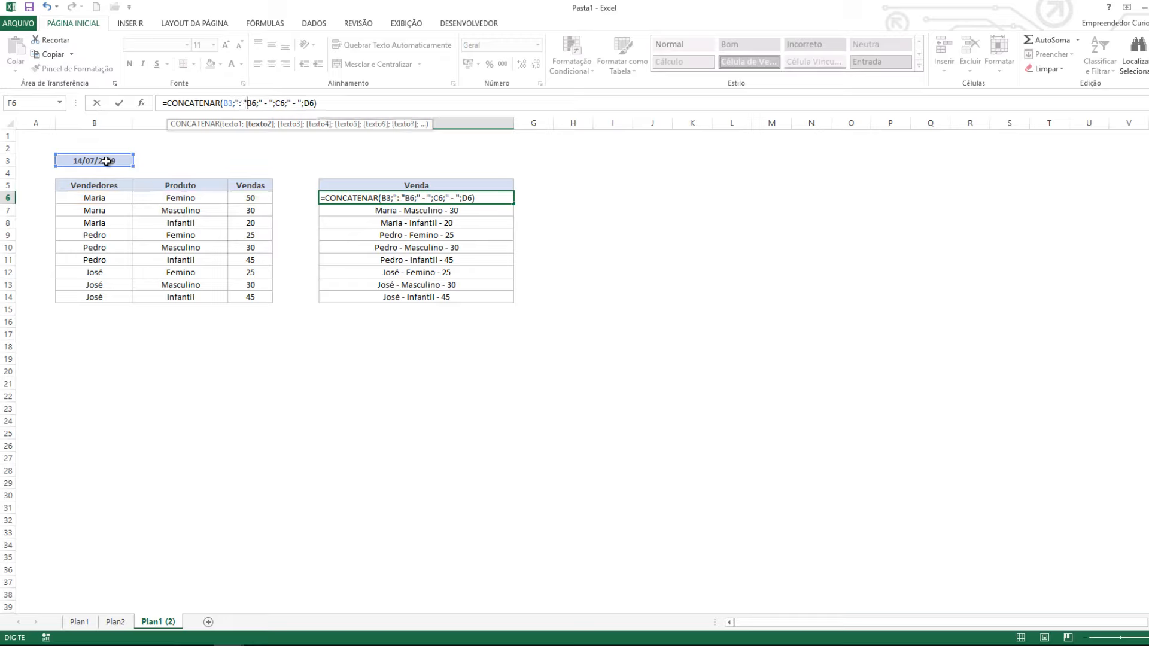
type(";")
key("Return")
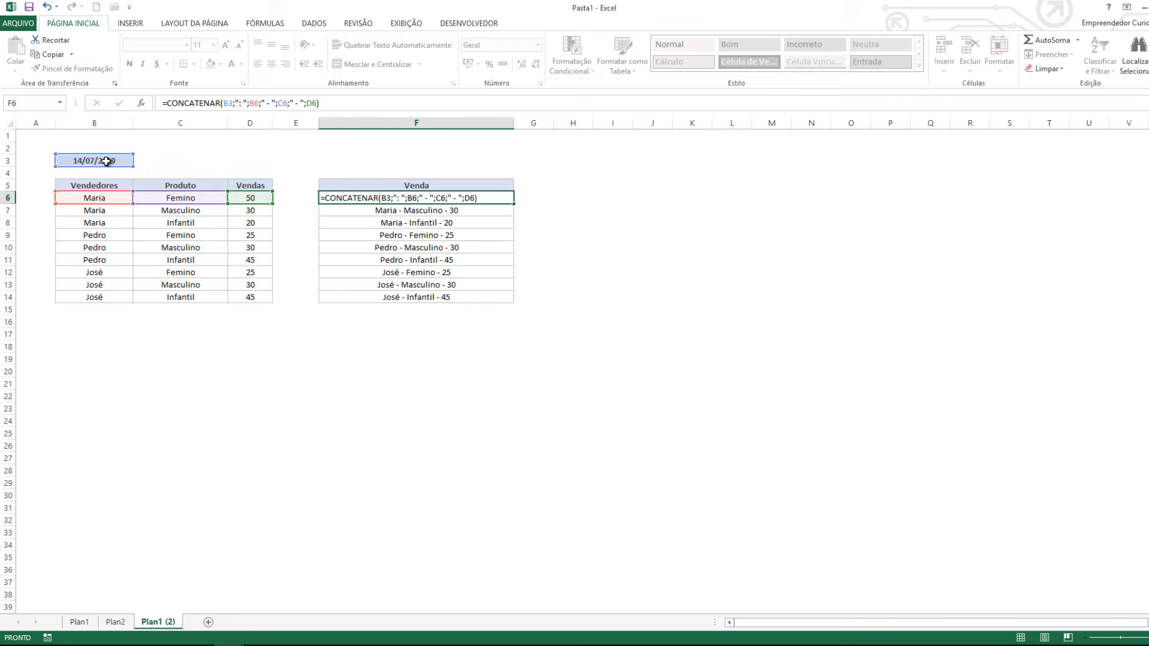
Remove the B3 date reference from the F6 formula
left_click(374, 198)
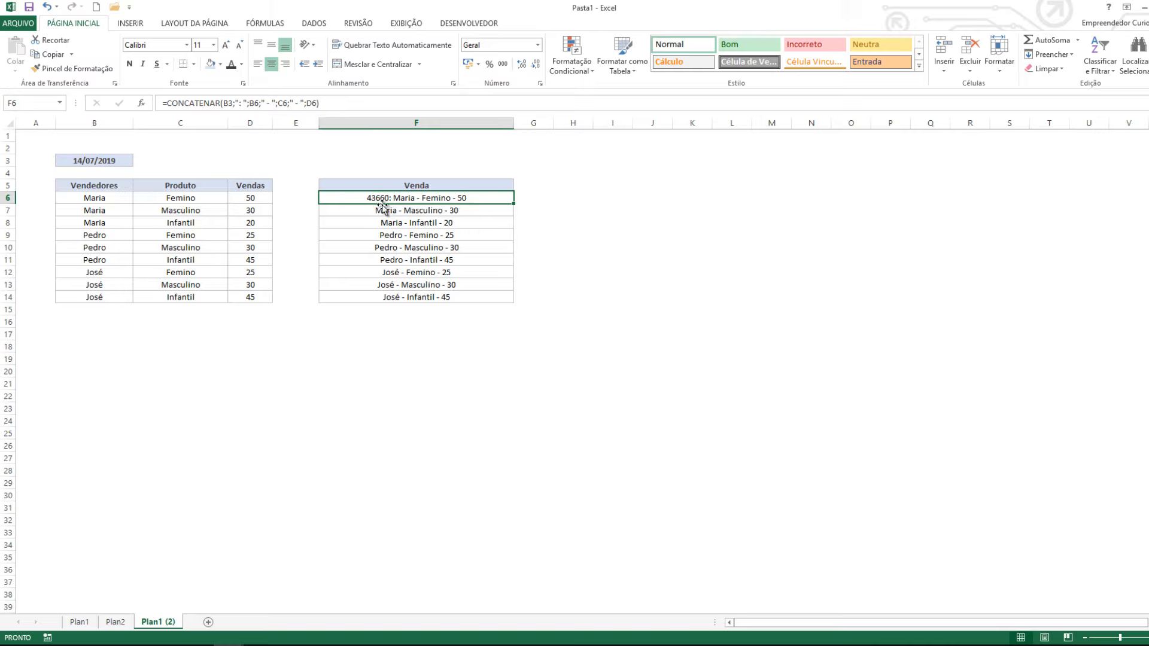
left_click(233, 102)
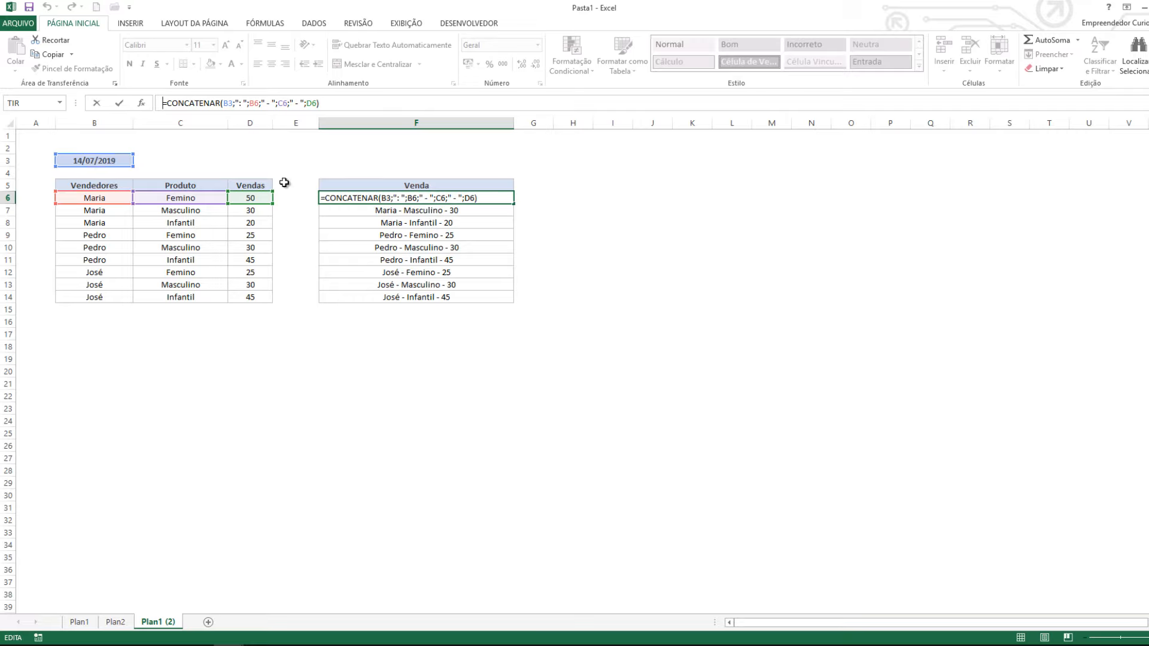
left_click(225, 104)
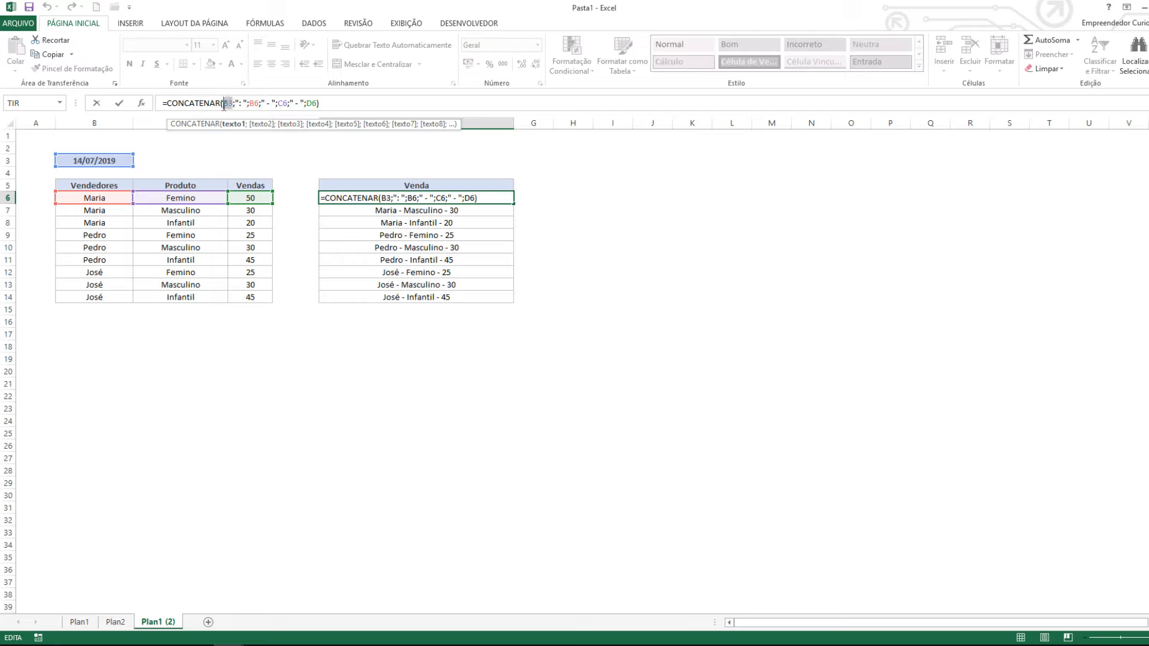
key("Delete")
key("Return")
left_click(407, 204)
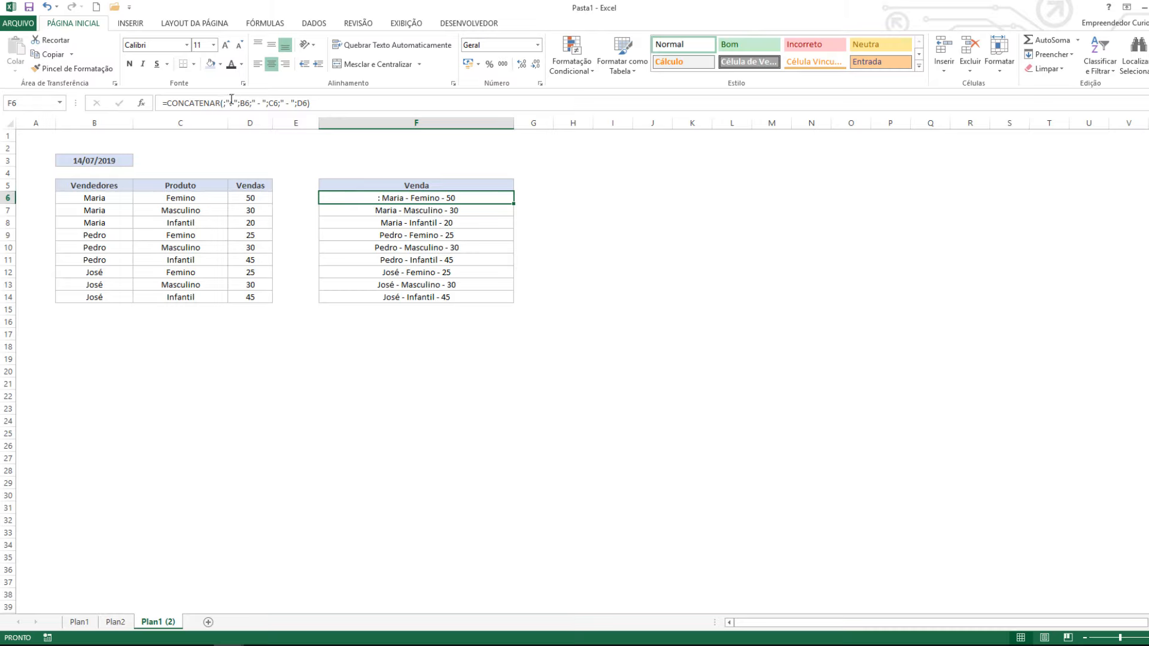
Insert the date cell as the first argument of the F6 formula, as the absolute reference $B$3
left_click(223, 103)
left_click(114, 161)
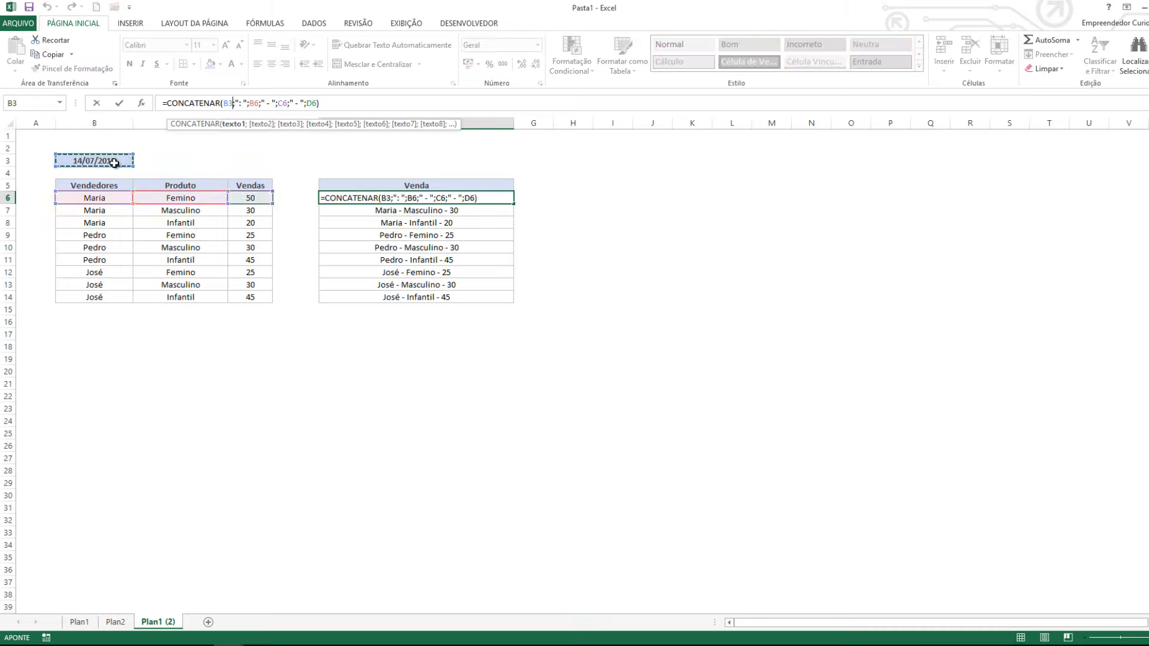
double_click(228, 105)
key("F4")
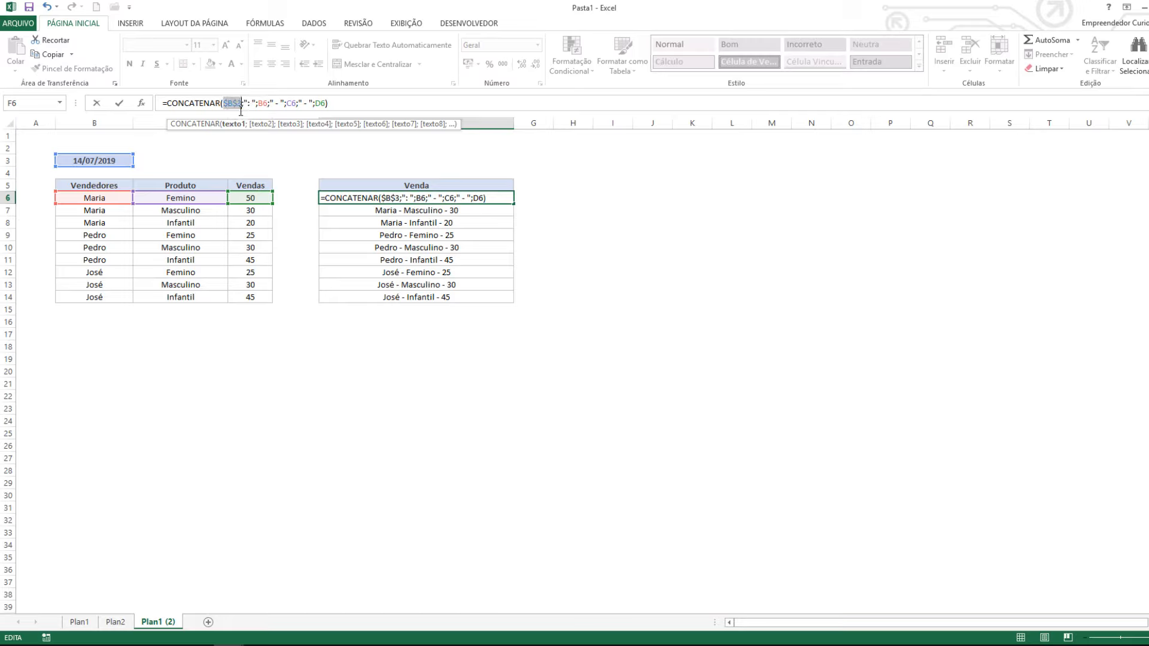
Wrap the $B$3 reference in F6 in a TEXTO function and add the separator for its format argument
left_click(222, 103)
type("TEXTO(")
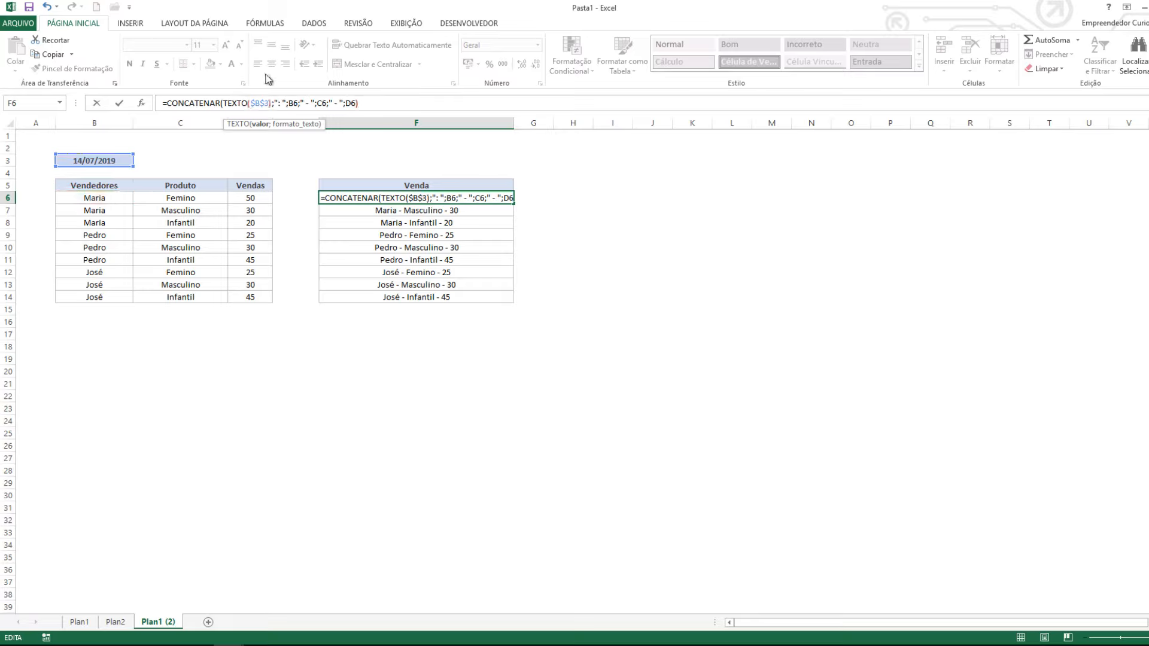
left_click(265, 103)
type(")")
left_click(270, 103)
type(";")
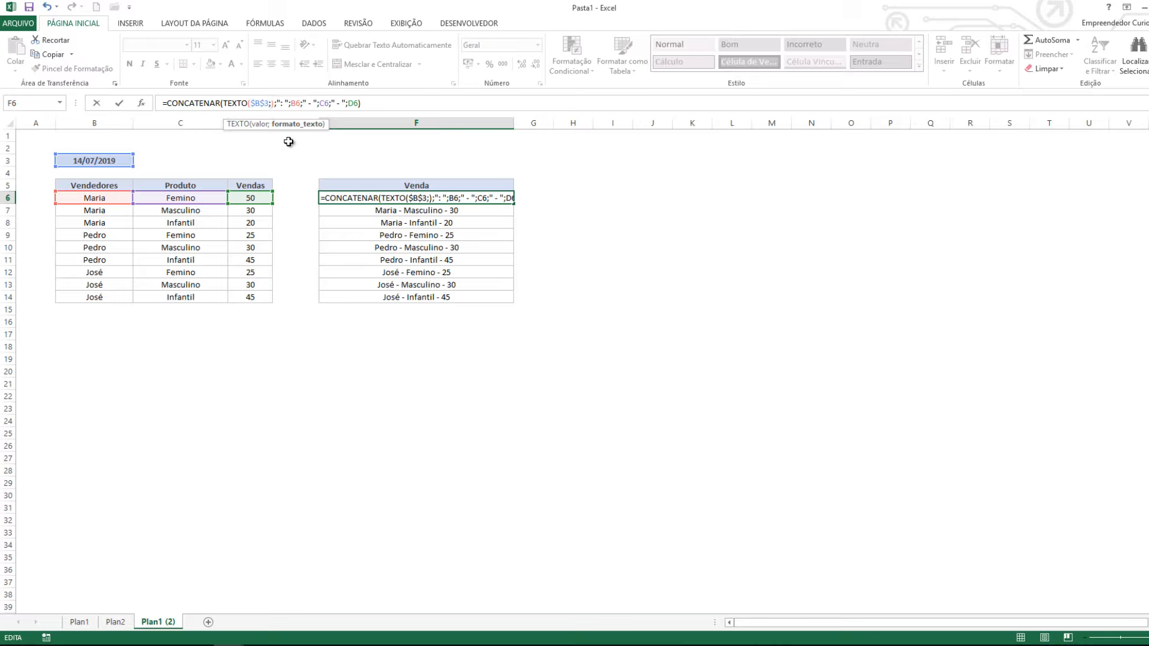
Complete the TEXTO function in the F6 formula with the date format "dd/mm/aaaa" and commit the formula
type("\"\"")
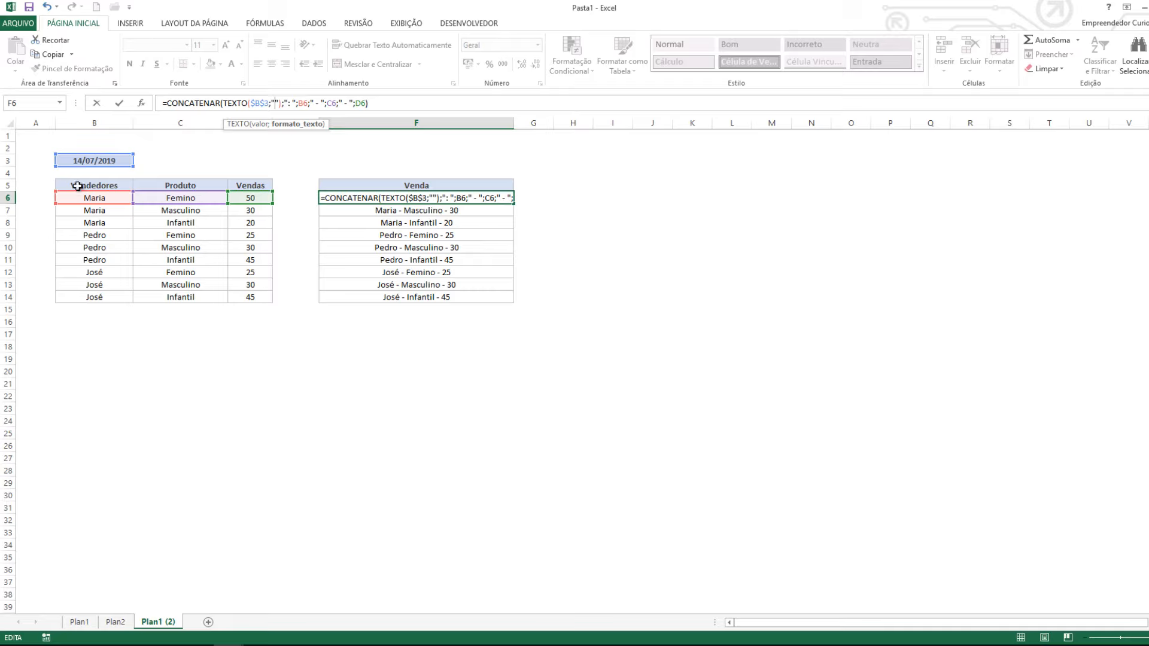
type("DD")
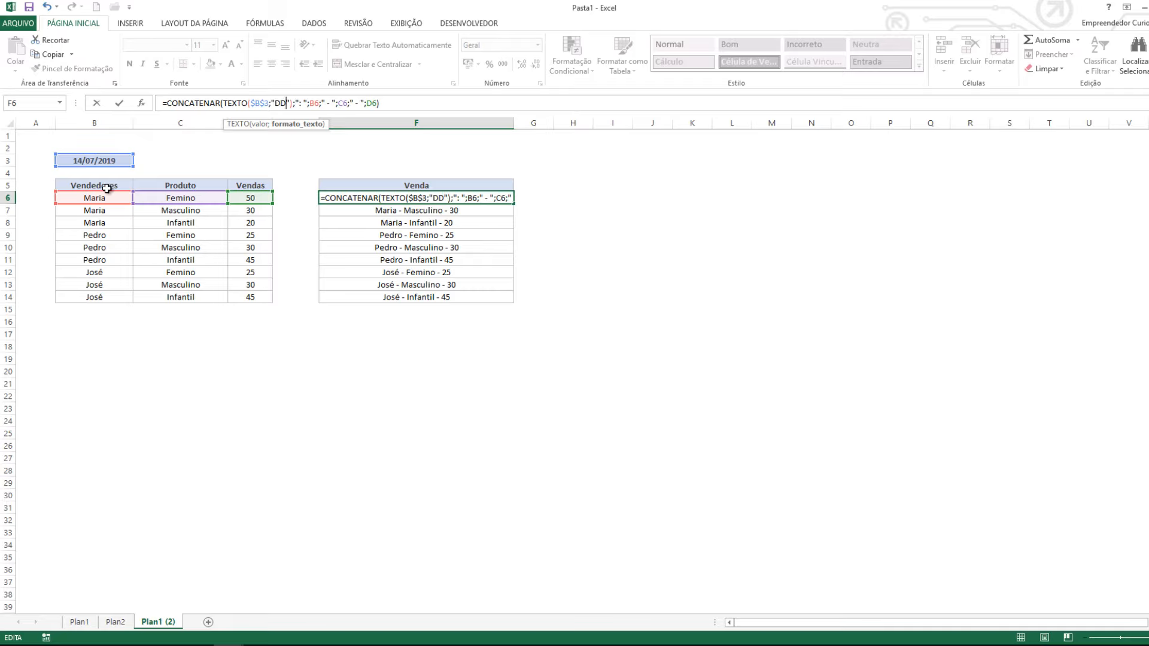
key("BackSpace")
key("BackSpace")
type("dd")
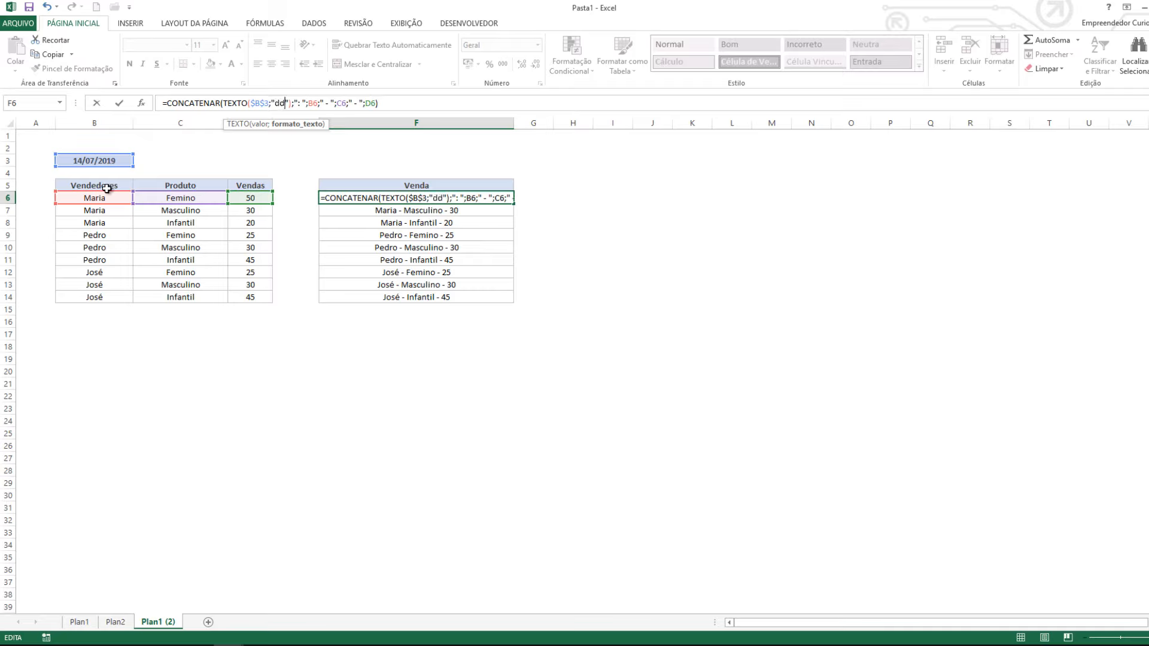
type("/")
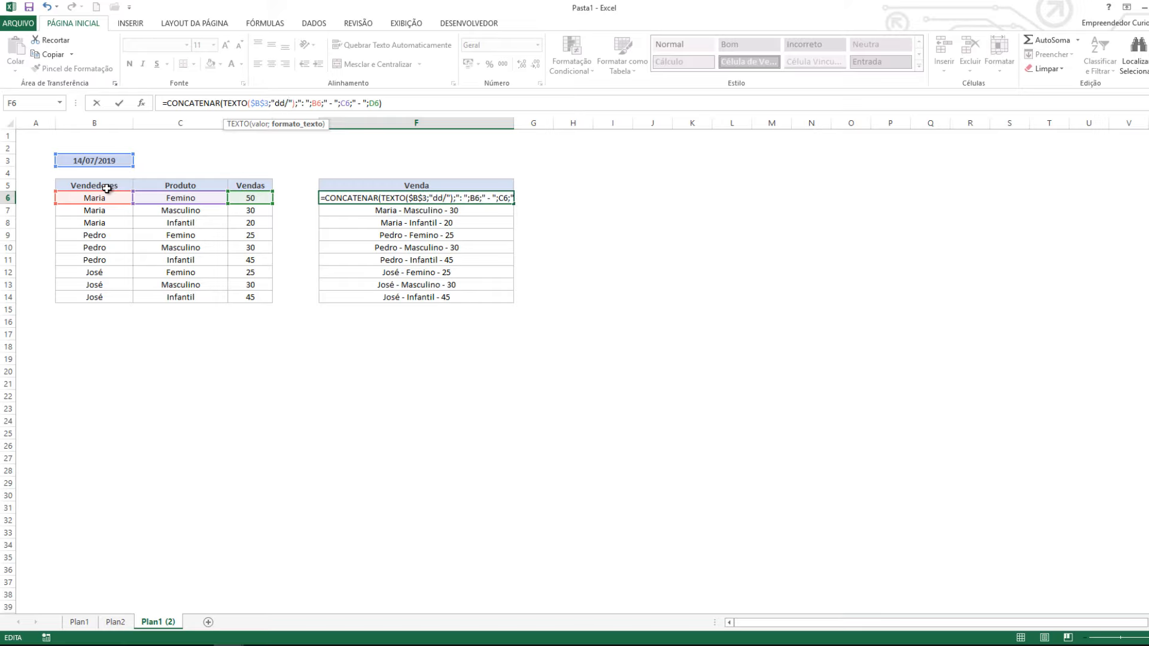
type("mm")
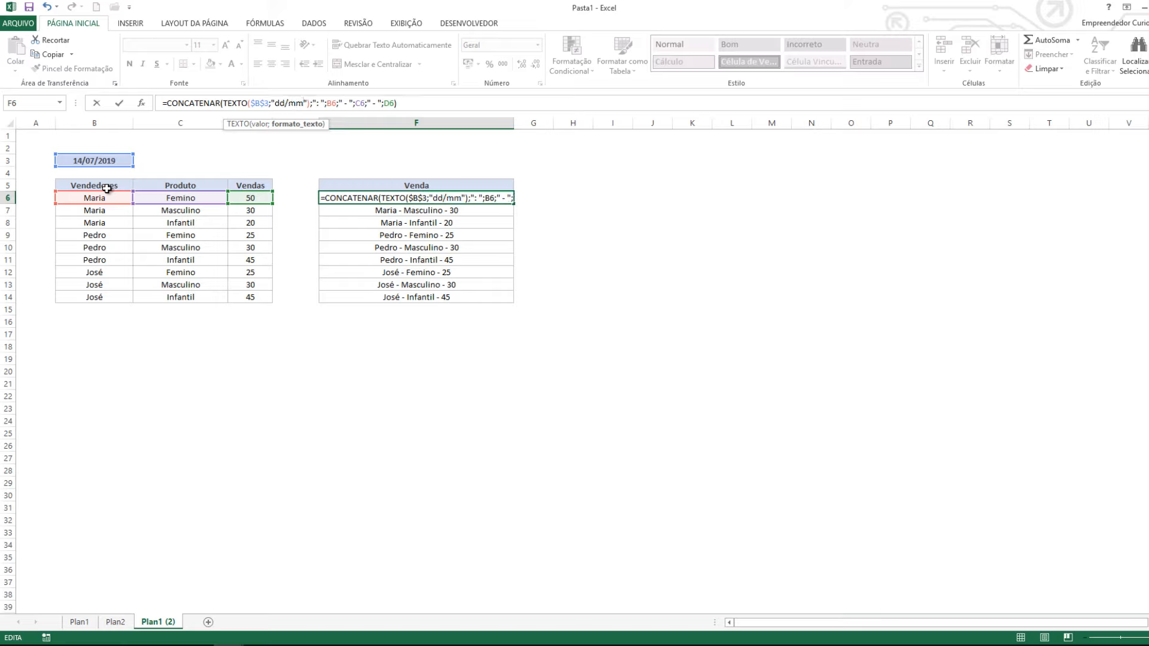
type("/aaaa")
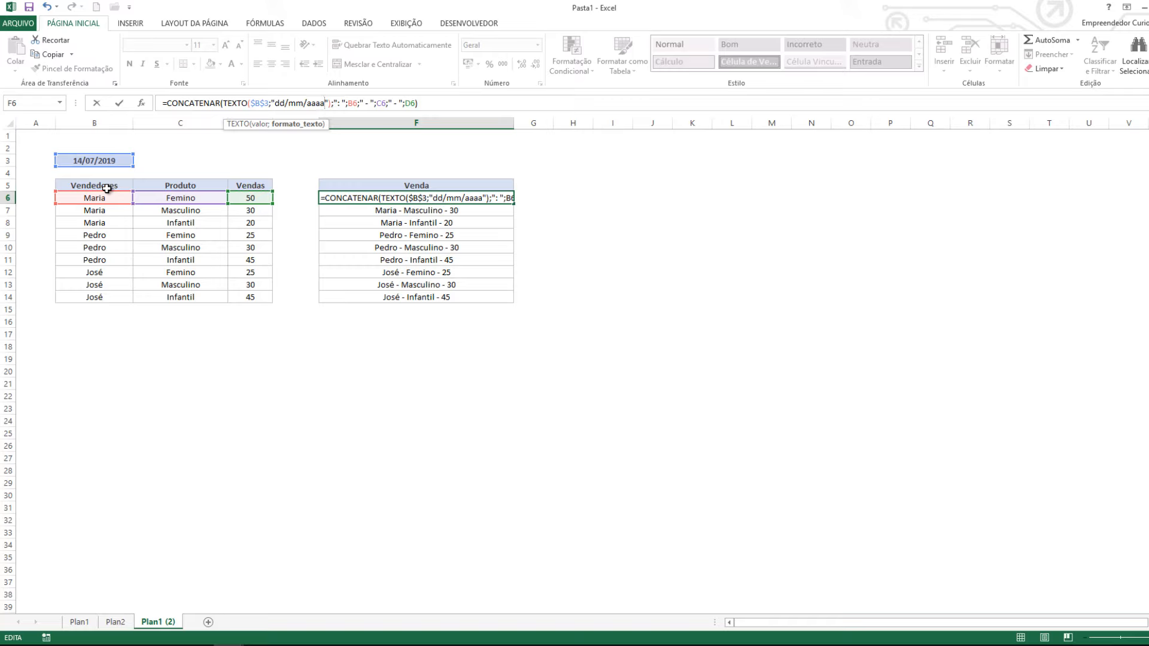
key("Return")
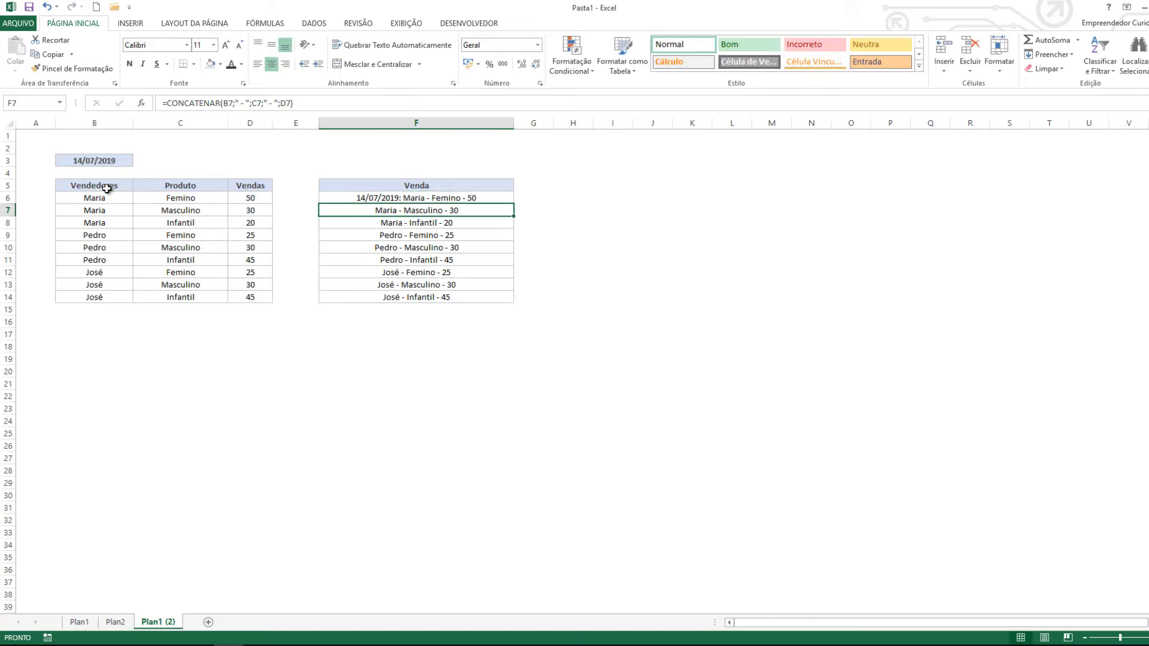
key("Up")
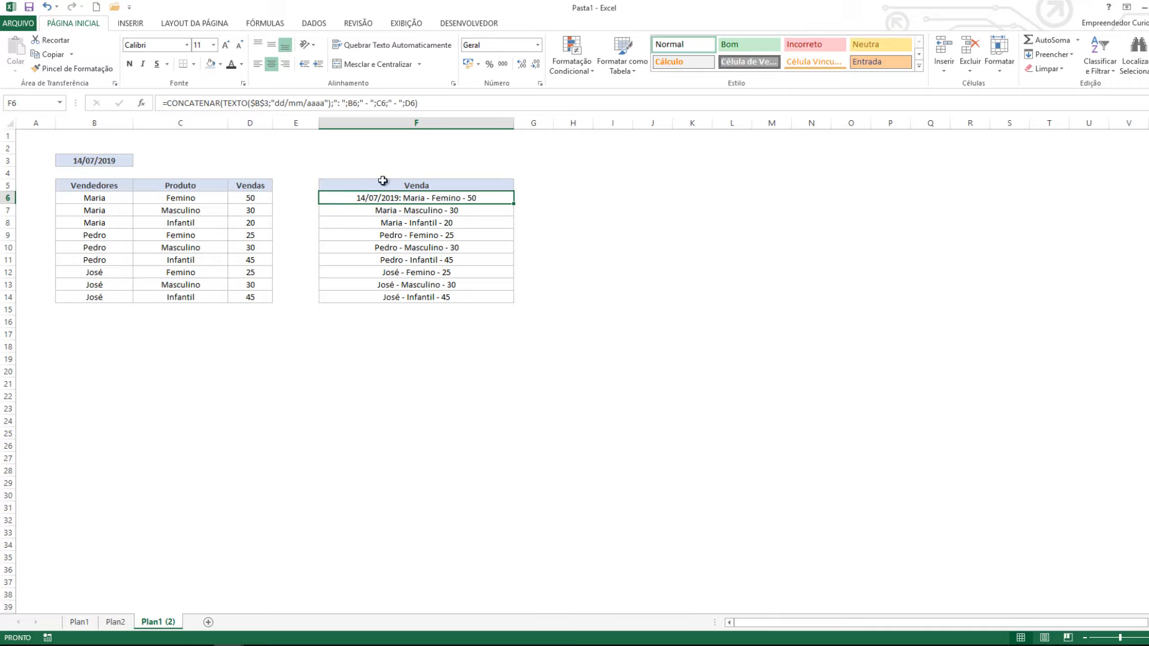
Copy the F6 formula to the rest of the Venda column, F7:F14
left_click(305, 166)
left_click(378, 198)
left_click(313, 159)
left_click(392, 197)
key("ctrl+c")
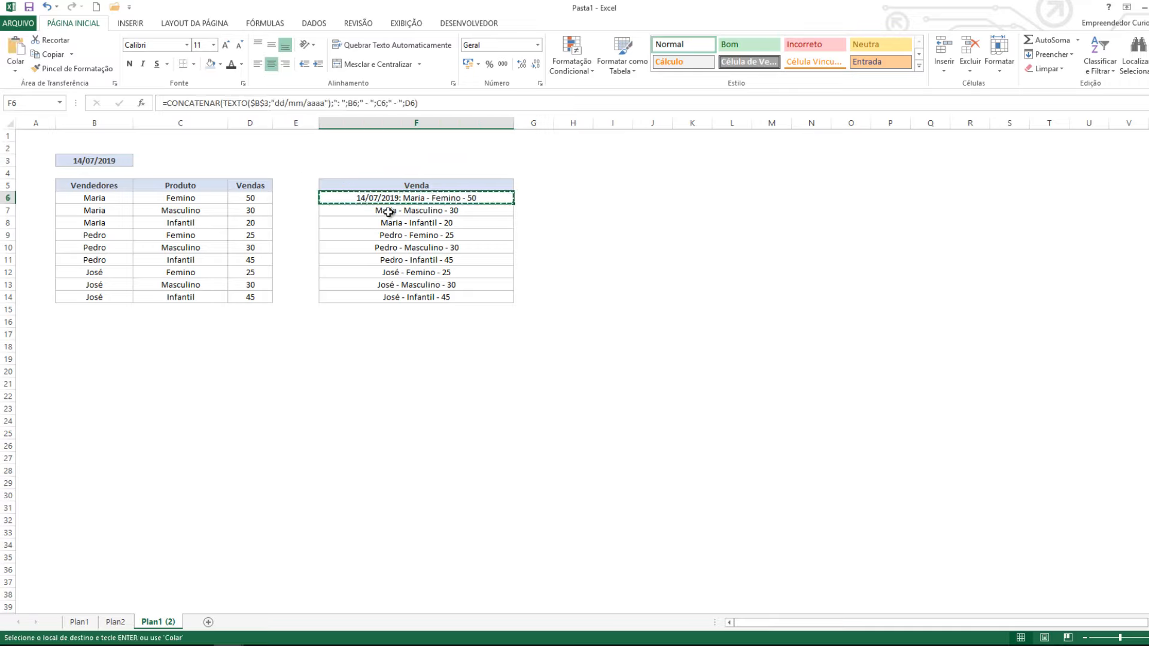
left_click_drag(386, 211, 384, 298)
key("ctrl+v")
left_click_drag(388, 219, 389, 234)
double_click(386, 199)
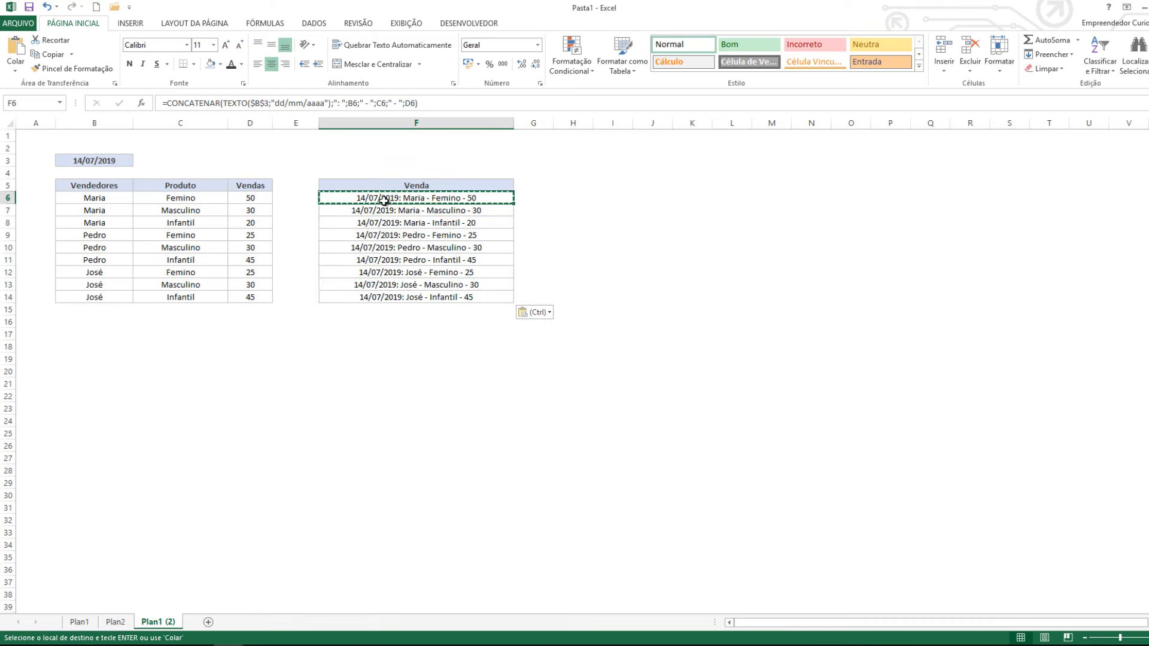
key("Tab")
left_click(360, 147)
left_click(269, 172)
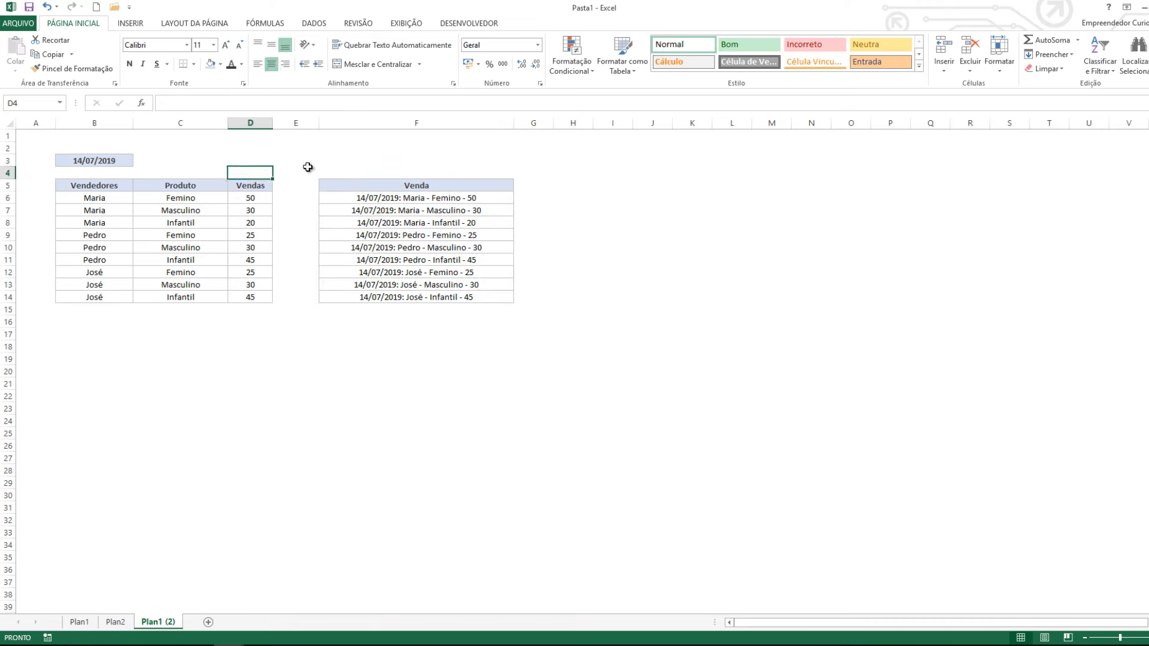
Examine the Data number formats and the custom code for the 14/3 type in the Formatar Células dialog for E2, without applying any
left_click(309, 156)
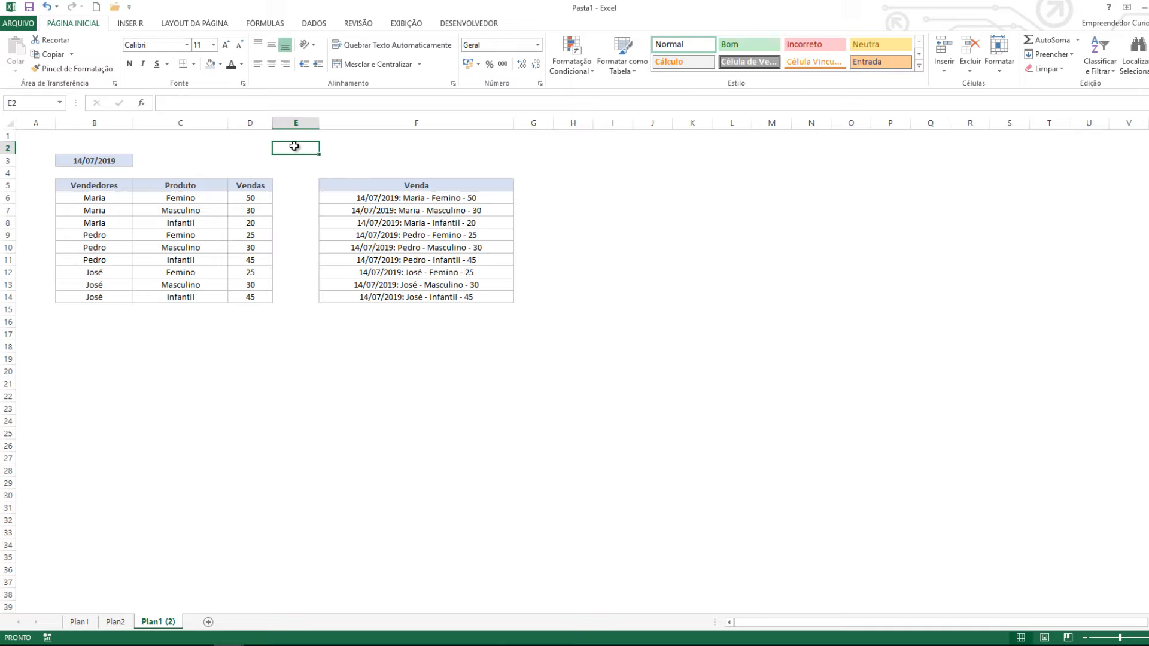
right_click(294, 149)
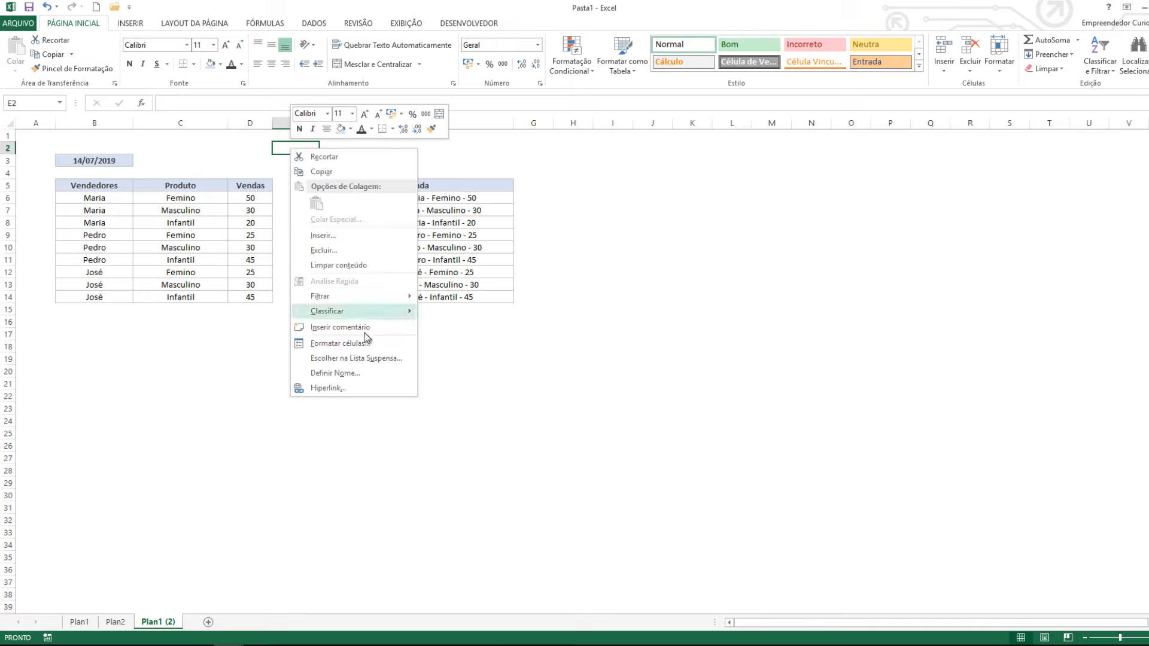
left_click(340, 342)
left_click(189, 220)
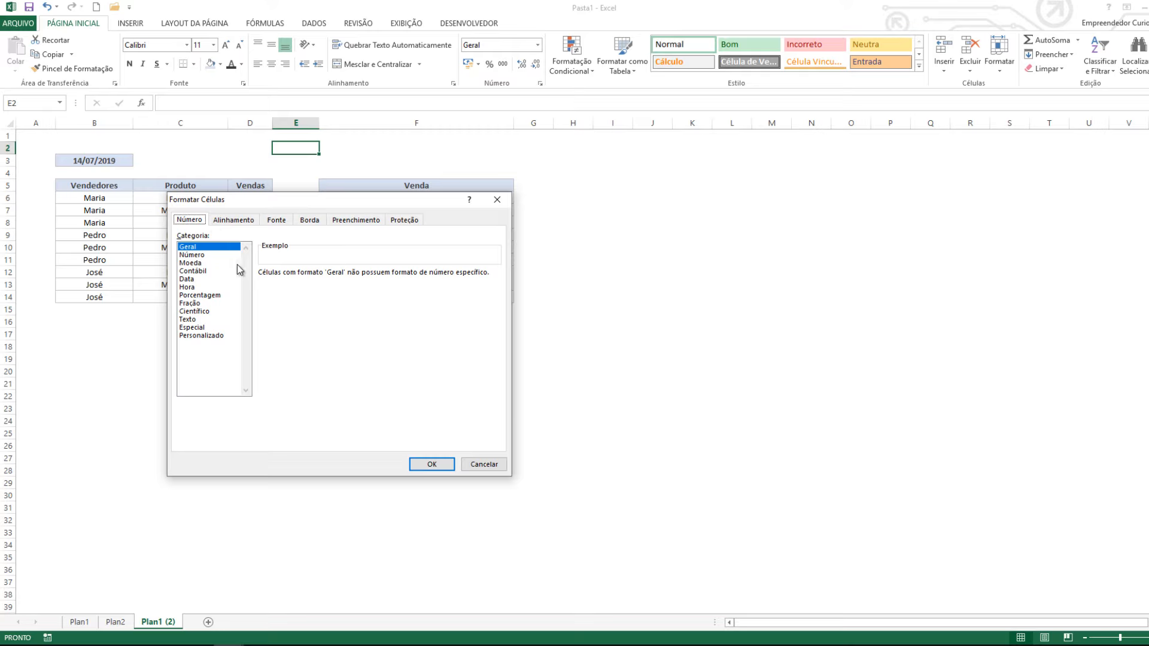
left_click(203, 255)
left_click(204, 279)
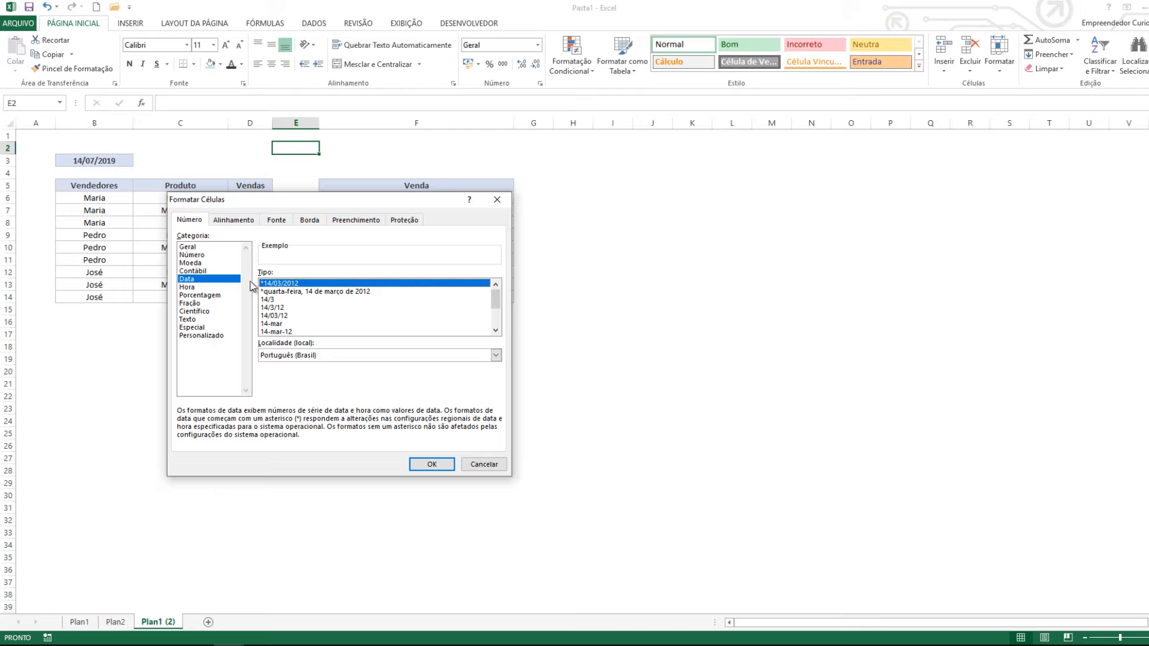
left_click(280, 300)
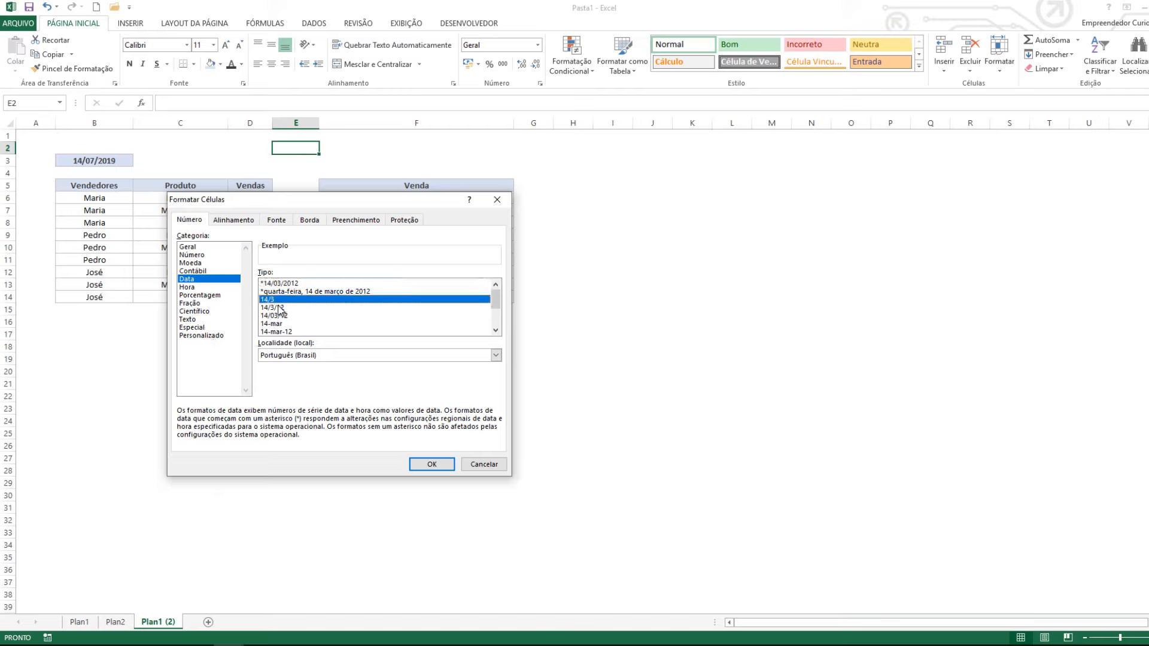
left_click(215, 335)
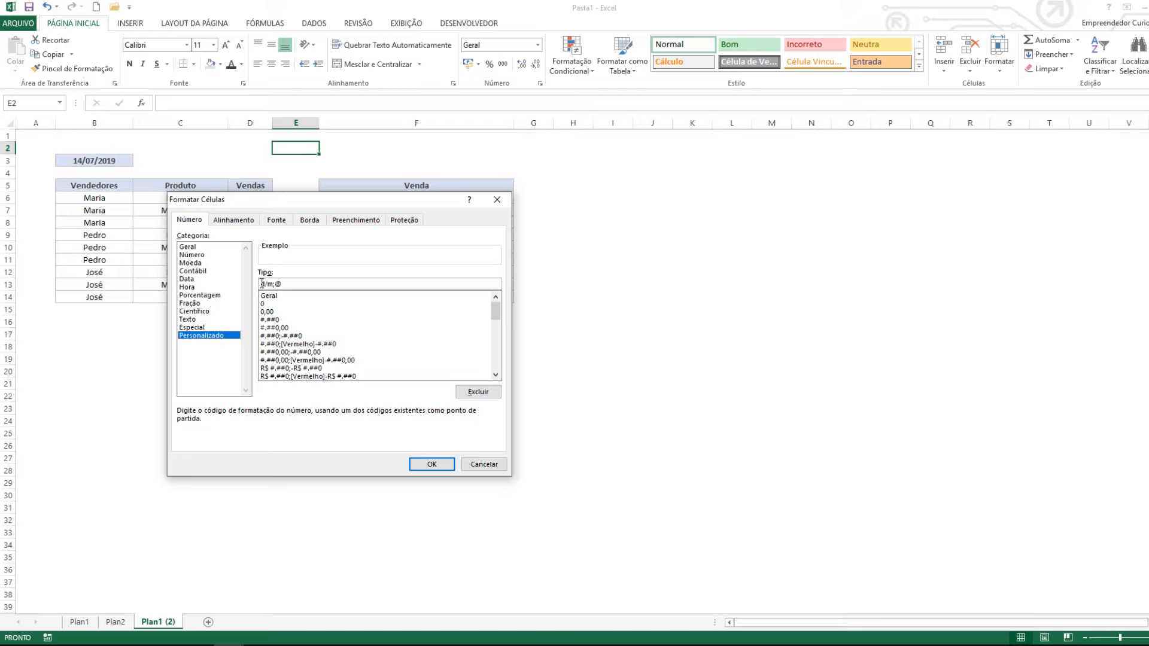
left_click_drag(279, 284, 260, 284)
left_click(473, 466)
left_click(362, 324)
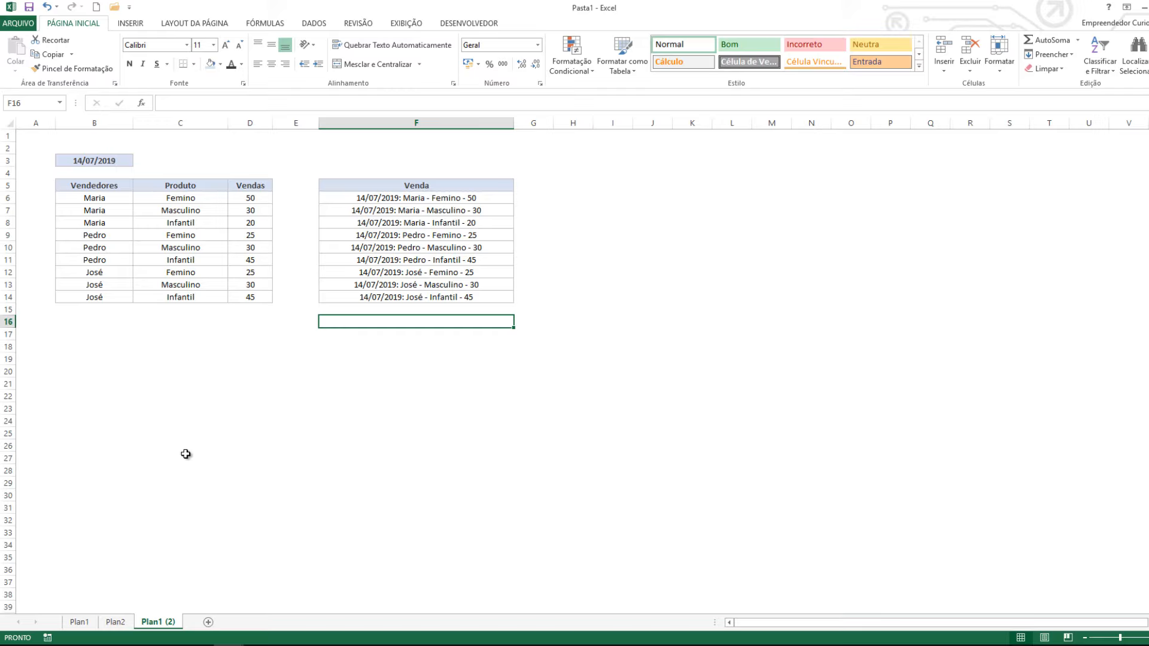
left_click(333, 258)
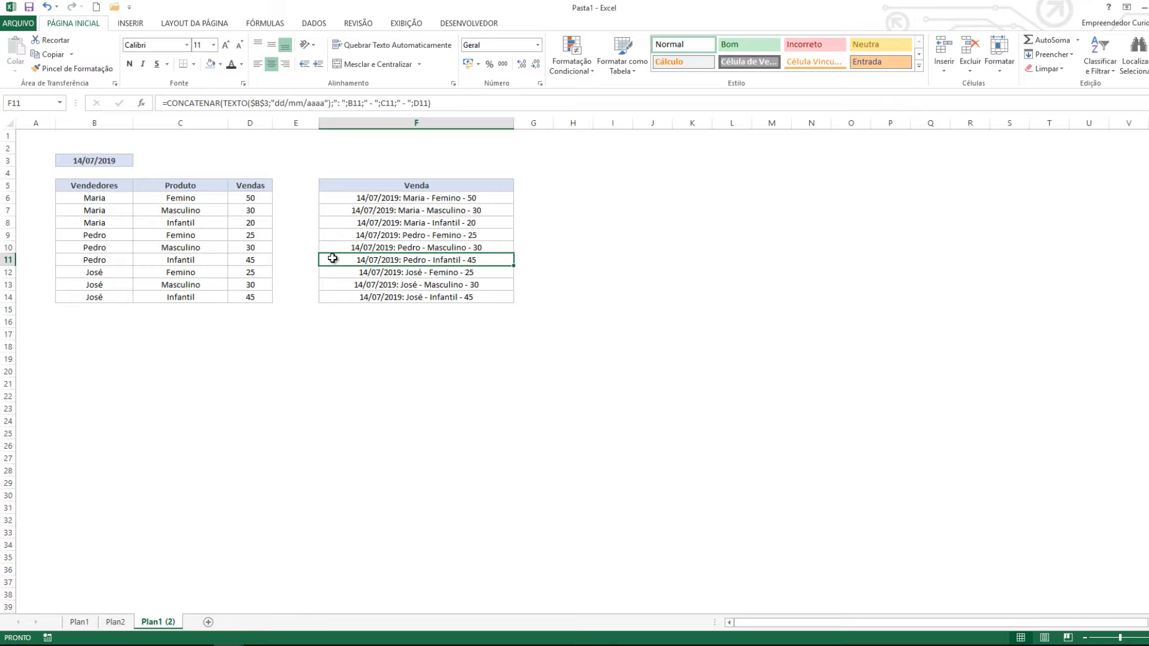
left_click(344, 234)
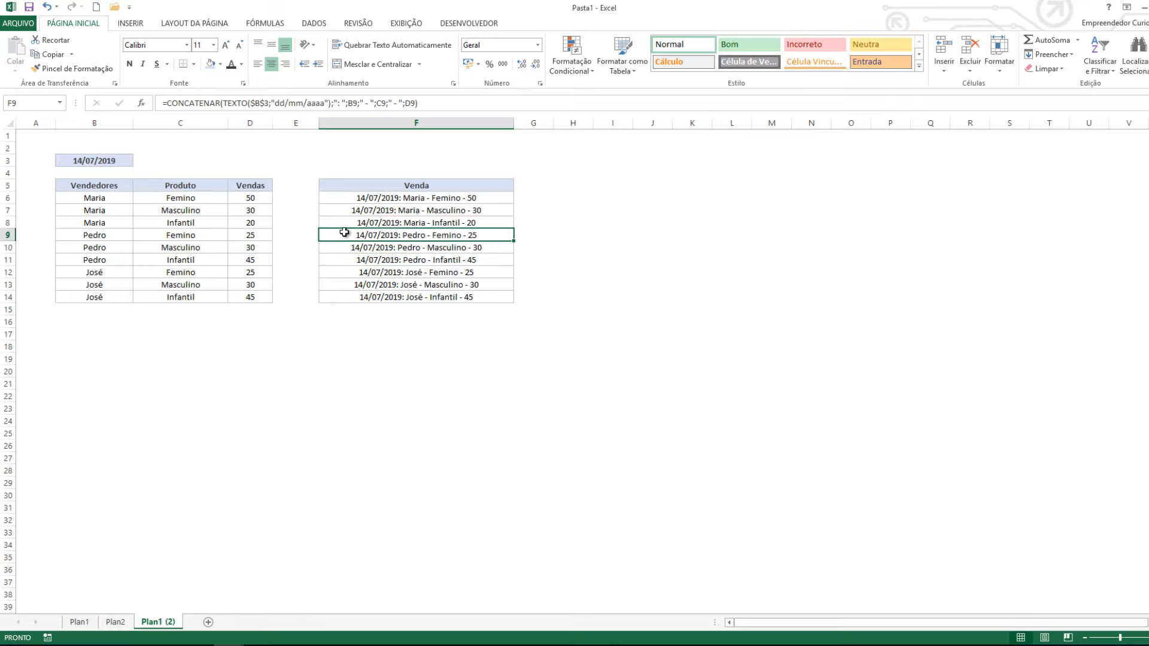